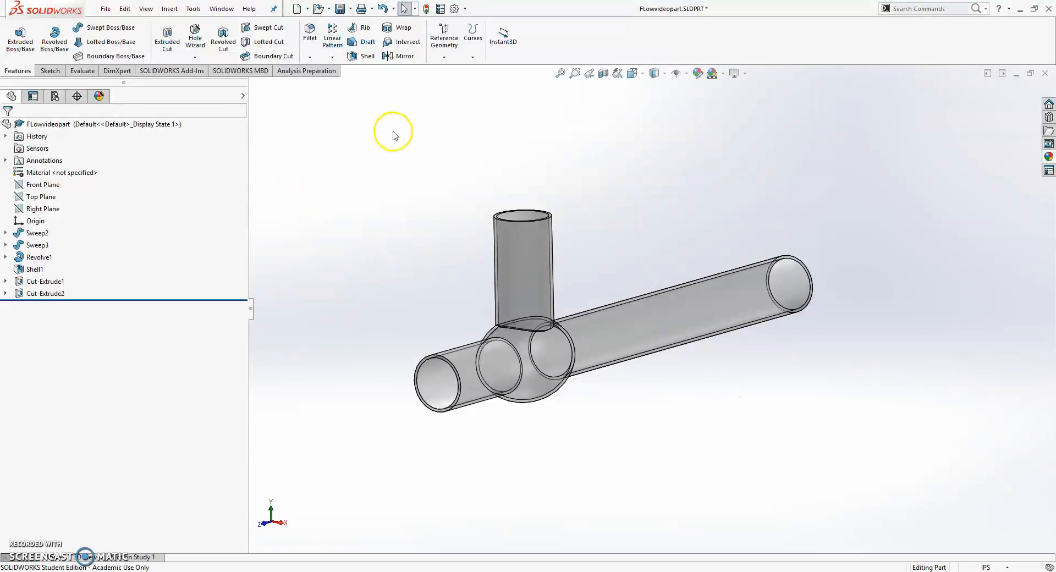
- Load the Flow Simulation add-in and accept resetting the existing project's computational domain and mesh settings
left_click(180, 72)
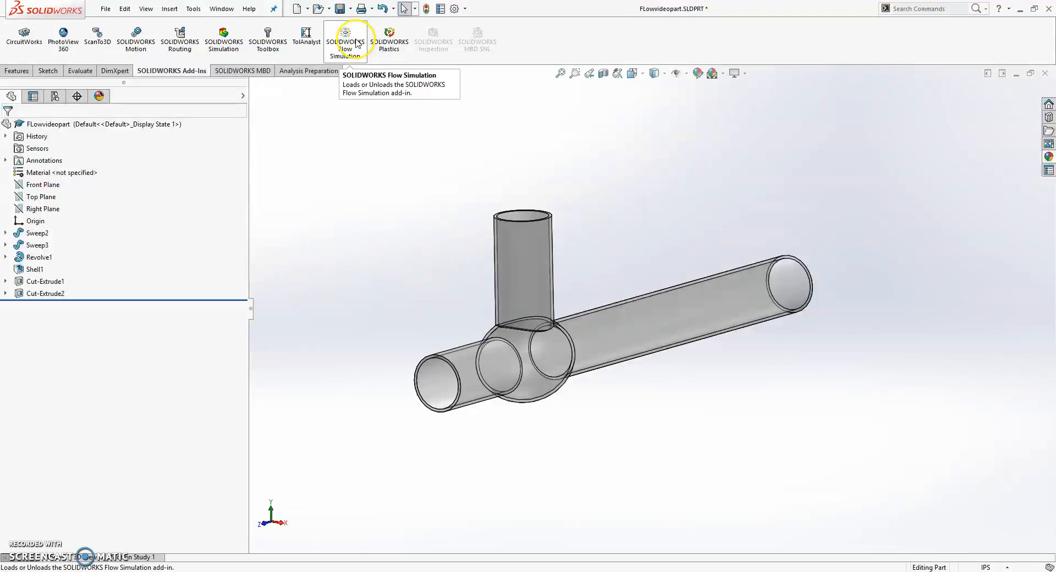
left_click(355, 42)
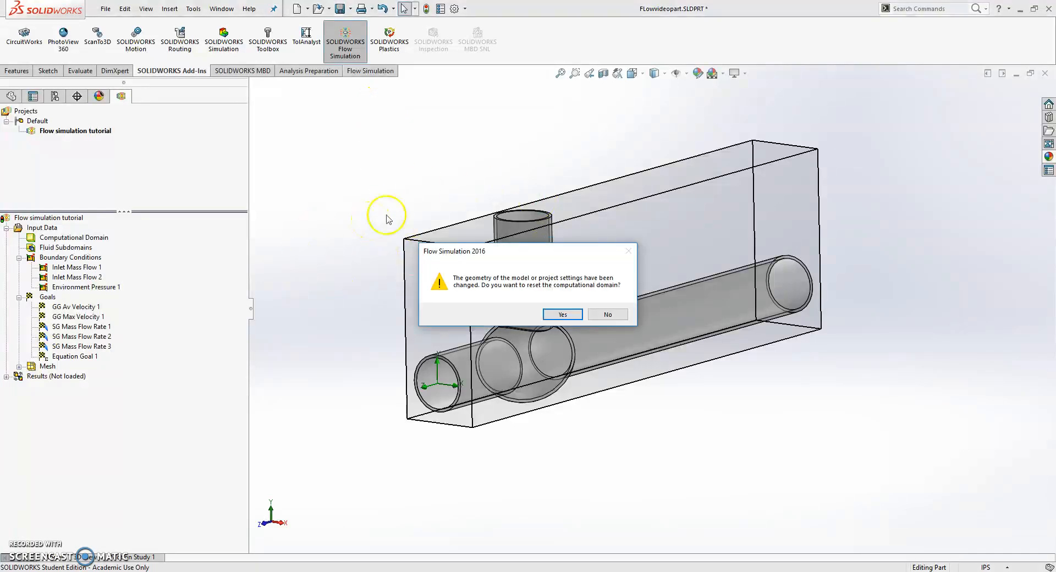
left_click(561, 314)
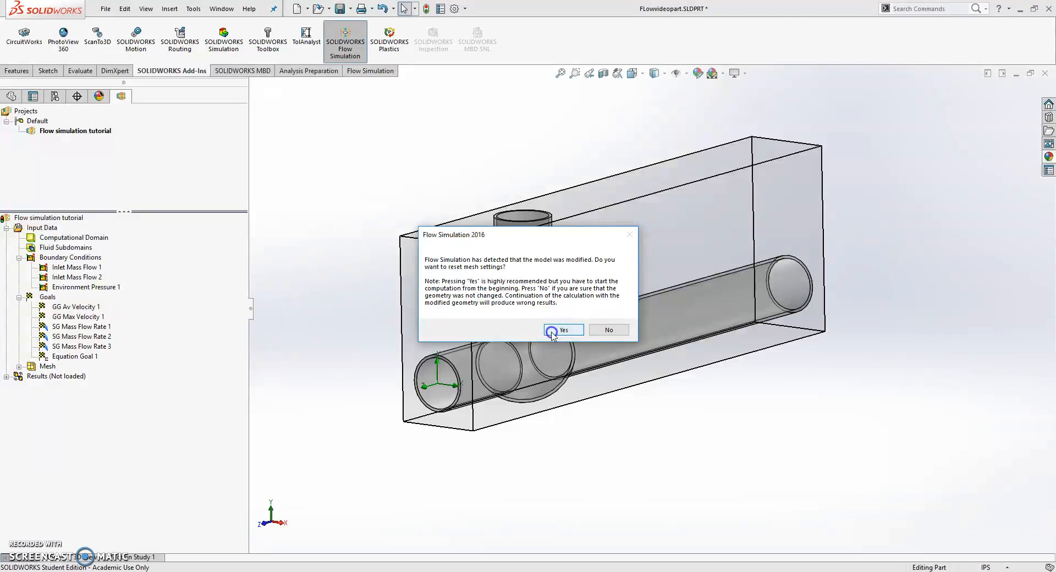
left_click(547, 330)
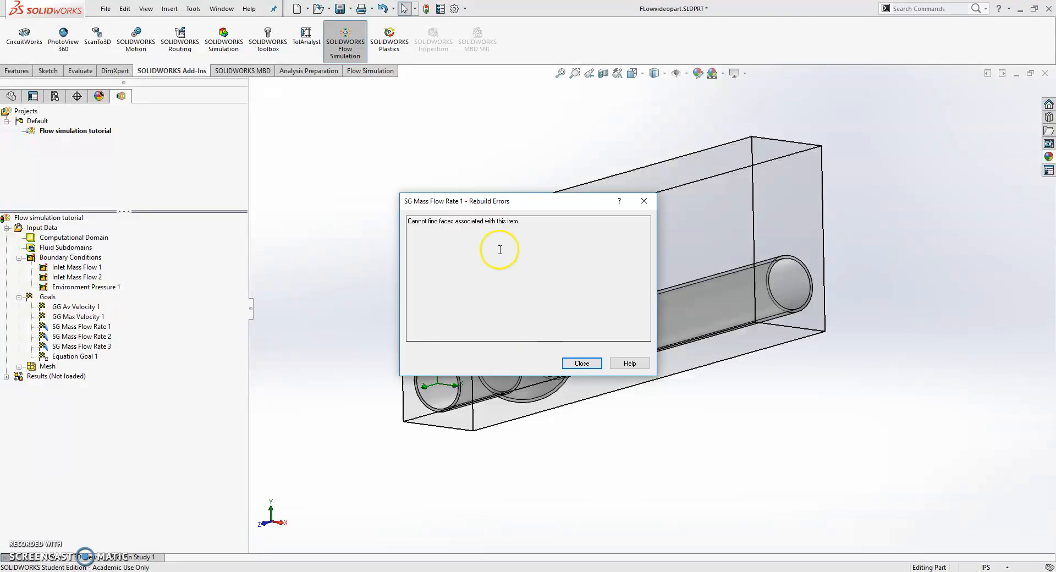
left_click(568, 365)
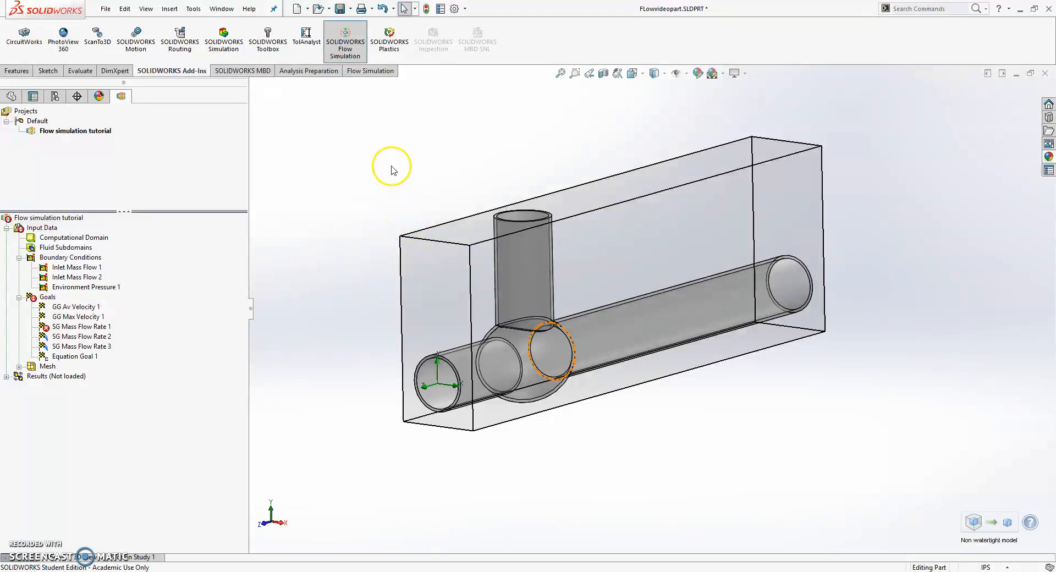
- Start a new flow project with the Wizard, named Flow Tutorial, in a newly created configuration
left_click(376, 72)
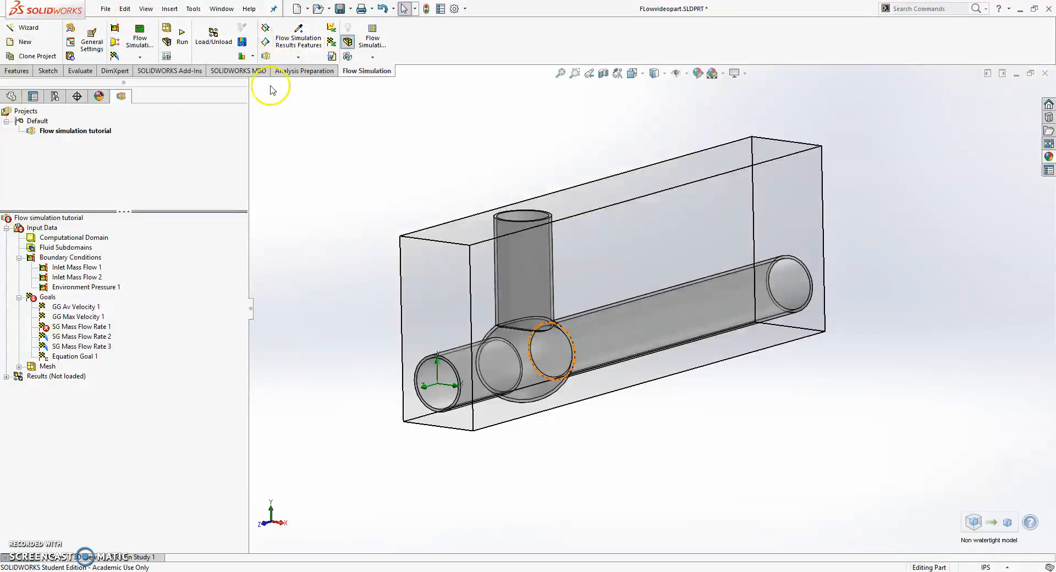
mouse_move(621, 286)
middle_mouse_down()
mouse_move(632, 242)
mouse_move(601, 254)
mouse_move(581, 285)
mouse_move(641, 259)
mouse_move(613, 240)
mouse_move(596, 271)
mouse_move(601, 289)
mouse_move(623, 277)
mouse_move(605, 281)
mouse_move(589, 243)
mouse_move(547, 245)
mouse_move(589, 240)
mouse_move(540, 229)
mouse_move(608, 259)
mouse_move(629, 242)
mouse_move(603, 276)
middle_mouse_up()
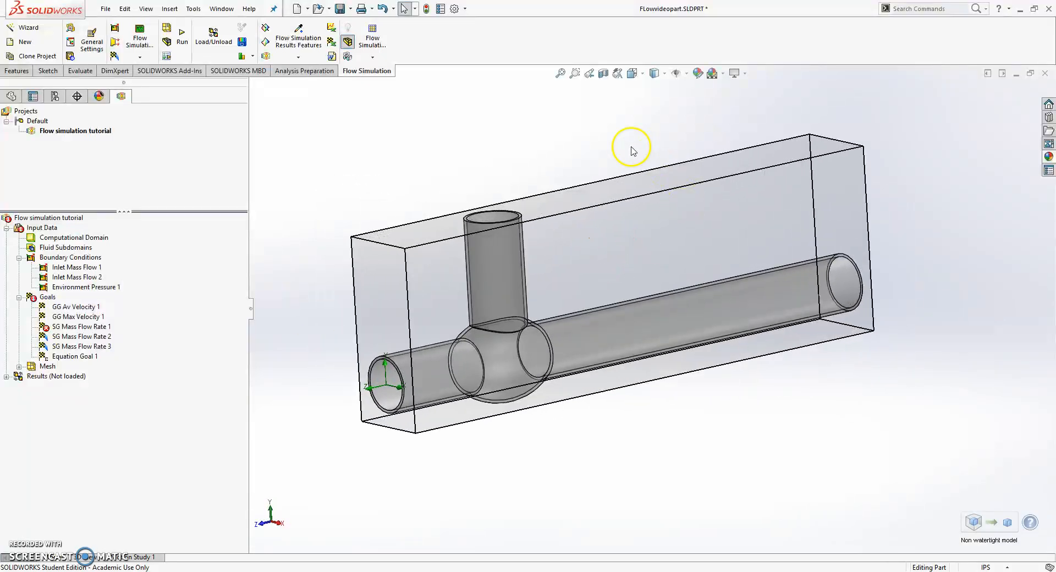
left_click(24, 28)
left_click(537, 190)
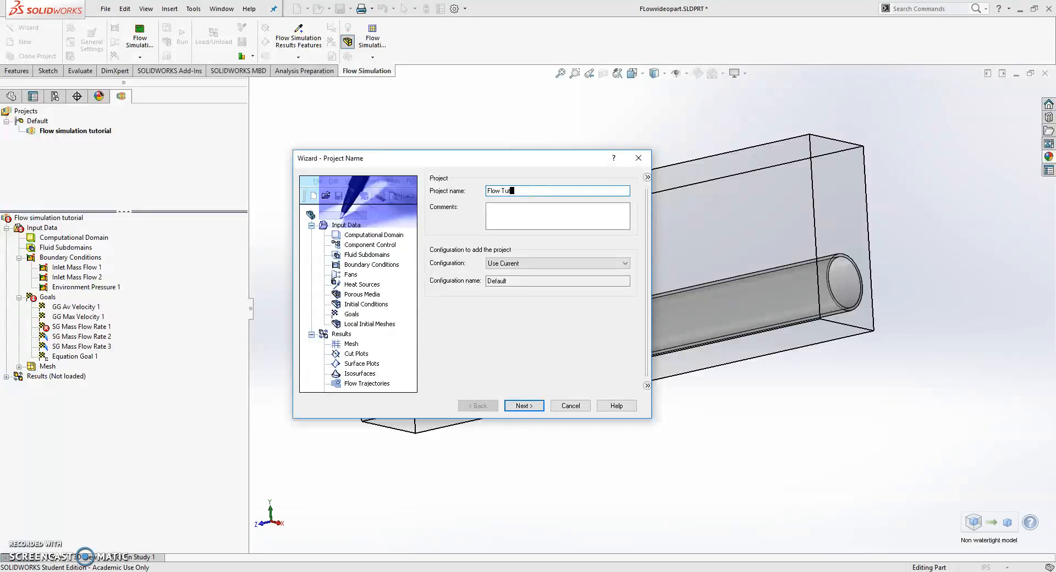
left_click(569, 265)
left_click(569, 265)
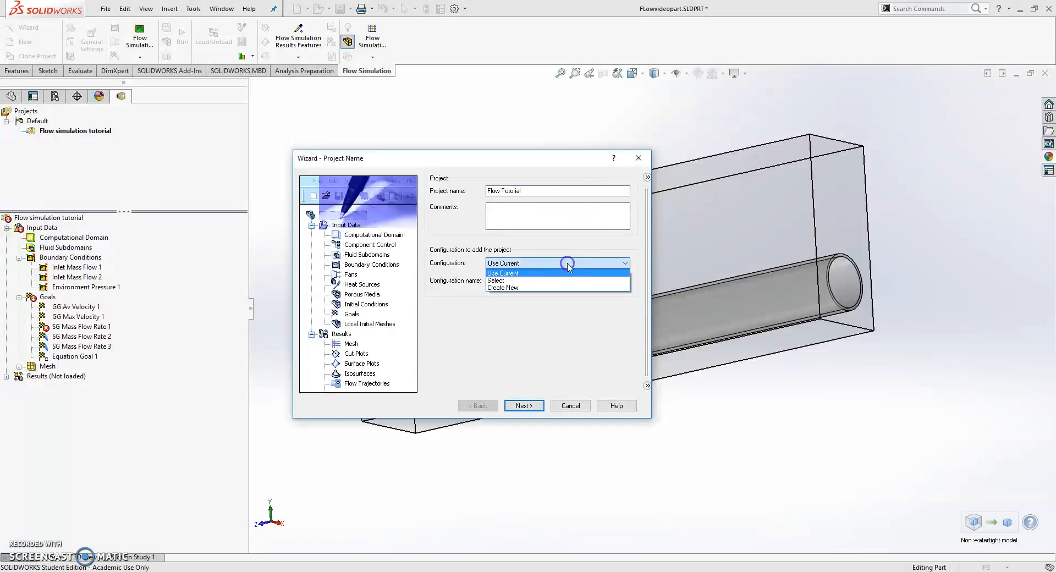
left_click(549, 288)
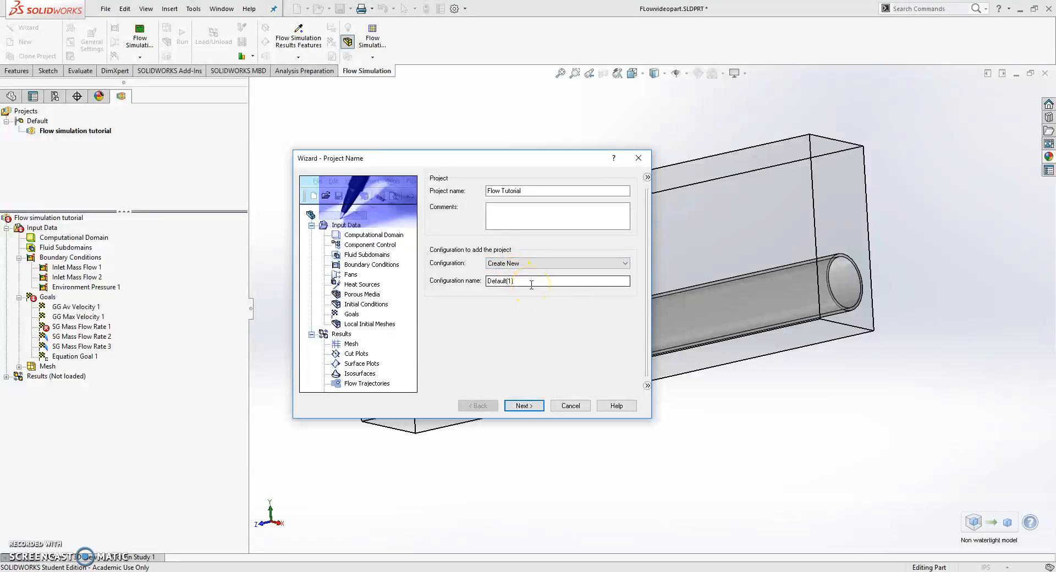
left_click(525, 407)
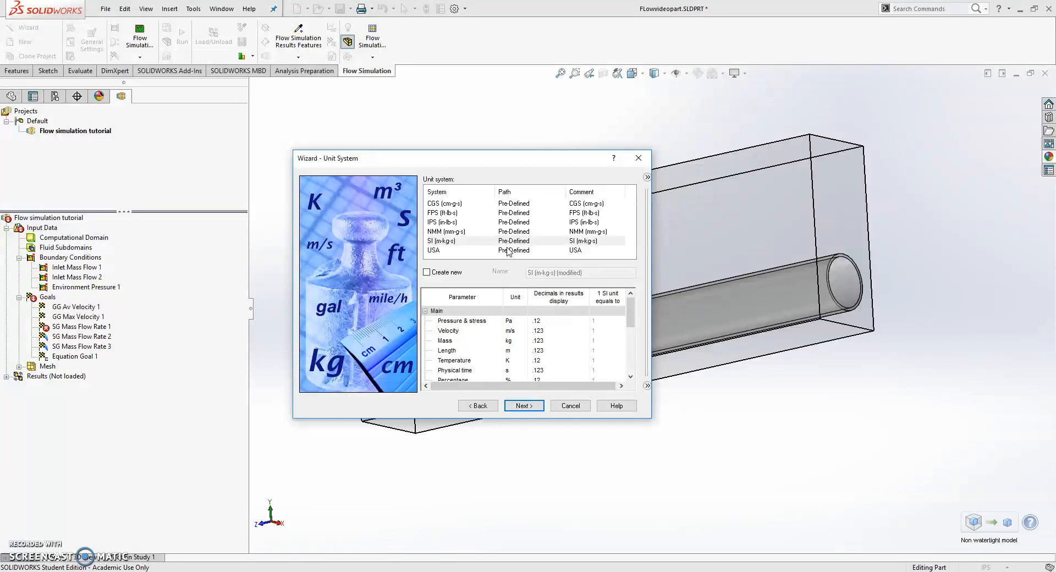
- Select the SI (m-kg-s) unit system for the project, look through its parameters and continue to the analysis type
left_click(460, 251)
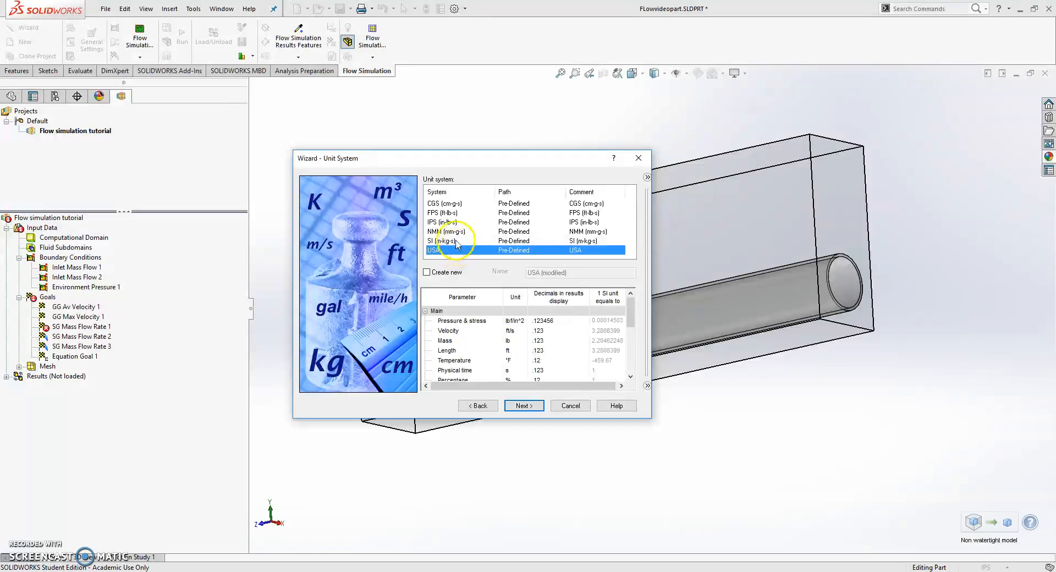
left_click(456, 241)
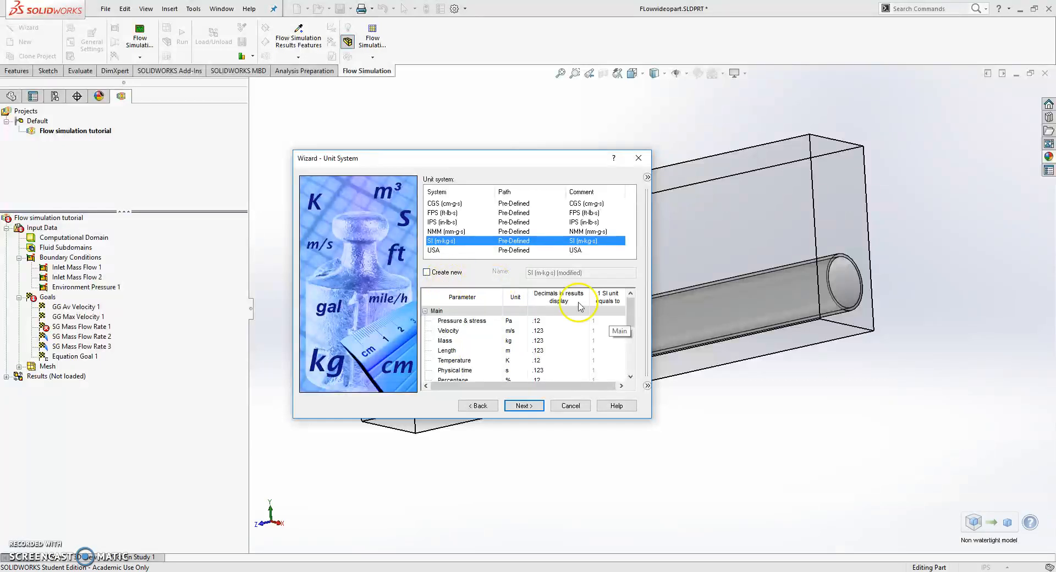
mouse_move(630, 309)
left_mouse_down()
mouse_move(630, 358)
mouse_move(633, 308)
left_mouse_up()
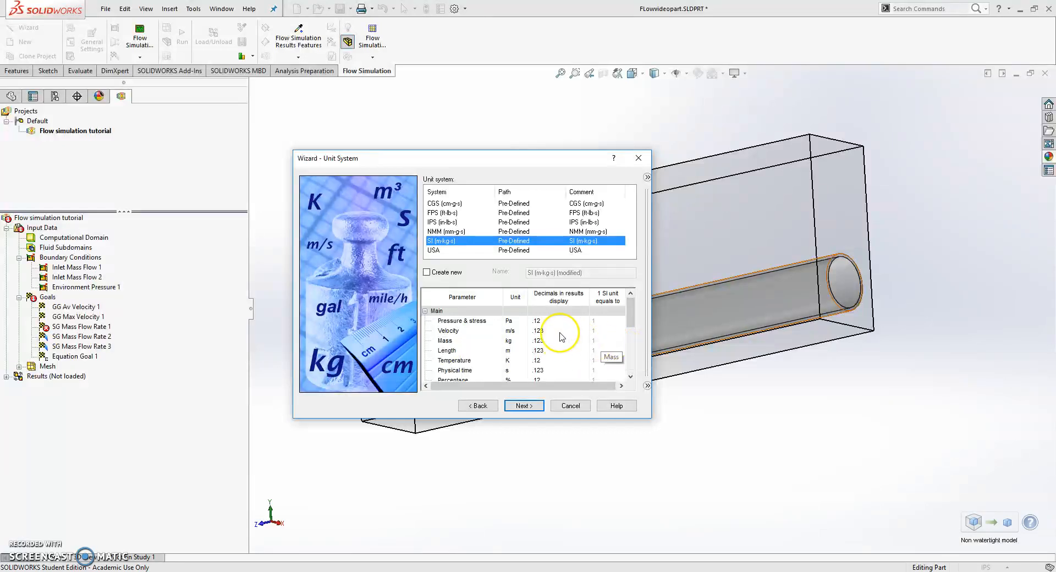
scroll(570, 332, "down", 5)
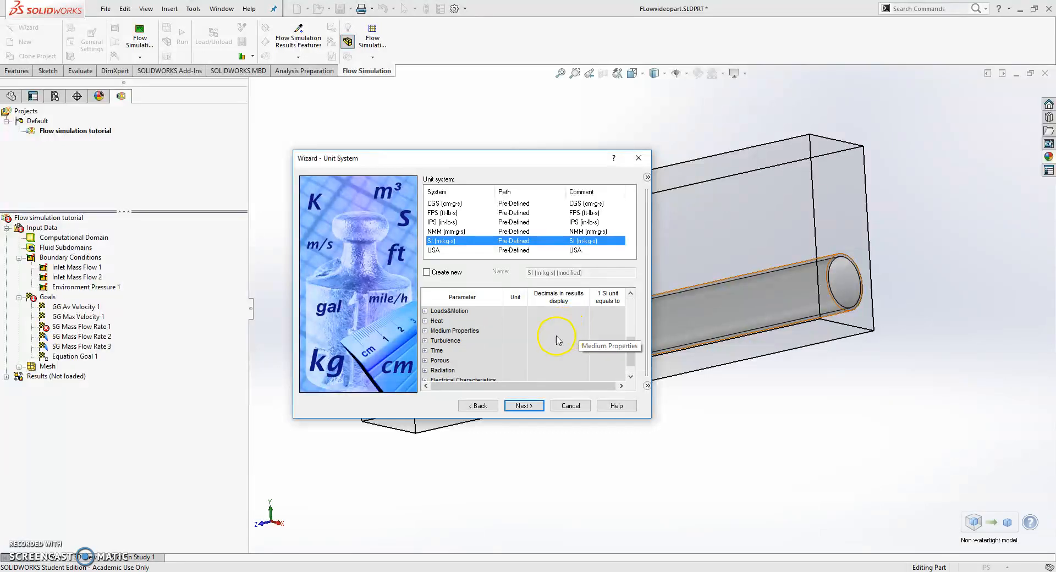
scroll(555, 335, "down", 2)
scroll(553, 342, "up", 7)
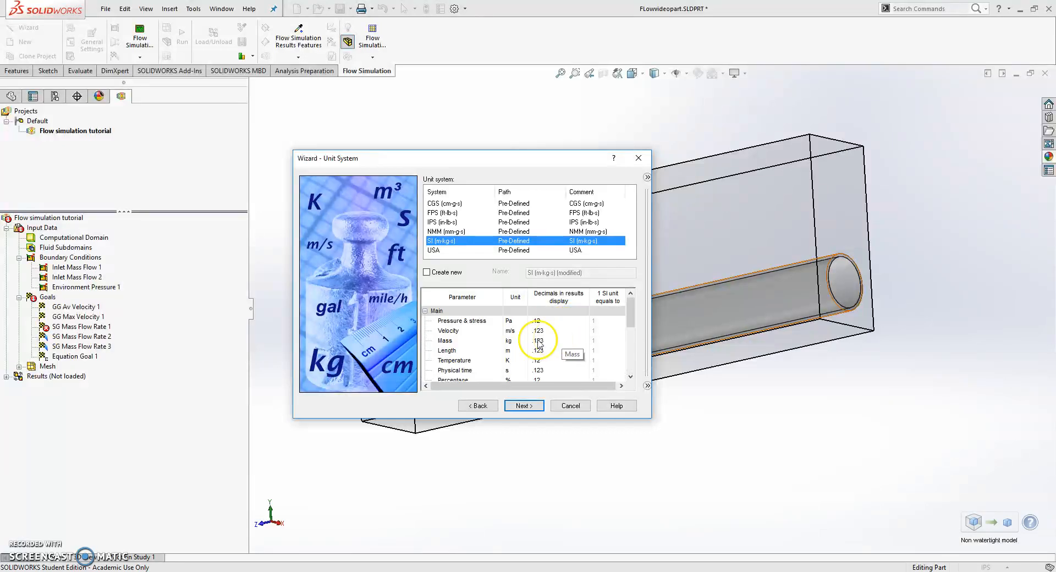
left_click(524, 407)
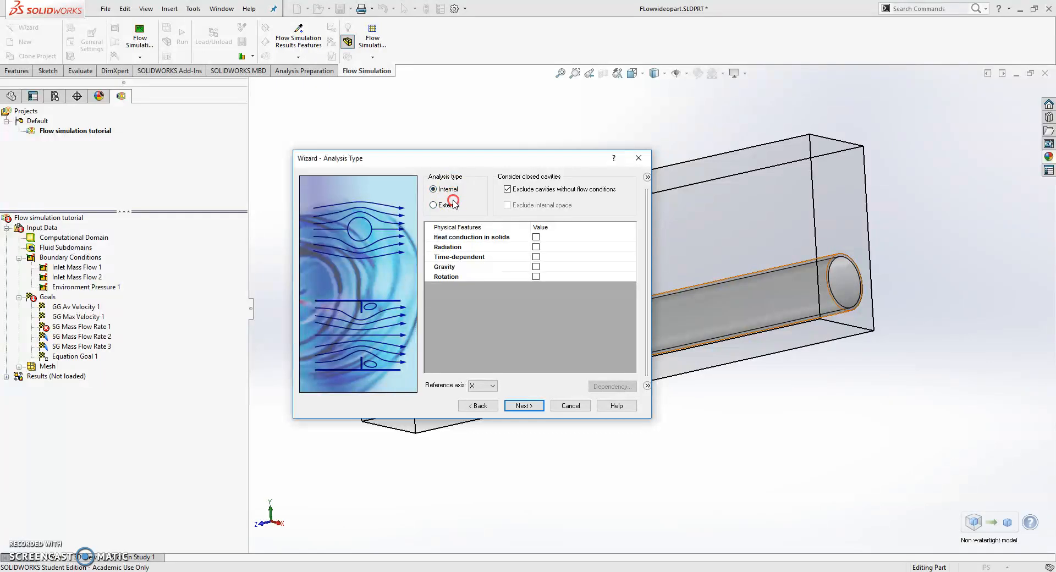
- Examine the pipe model from several angles alongside the internal analysis and closed-cavity settings
left_click_drag(574, 155, 264, 137)
middle_click_drag(584, 295, 611, 279)
left_click_drag(257, 141, 535, 124)
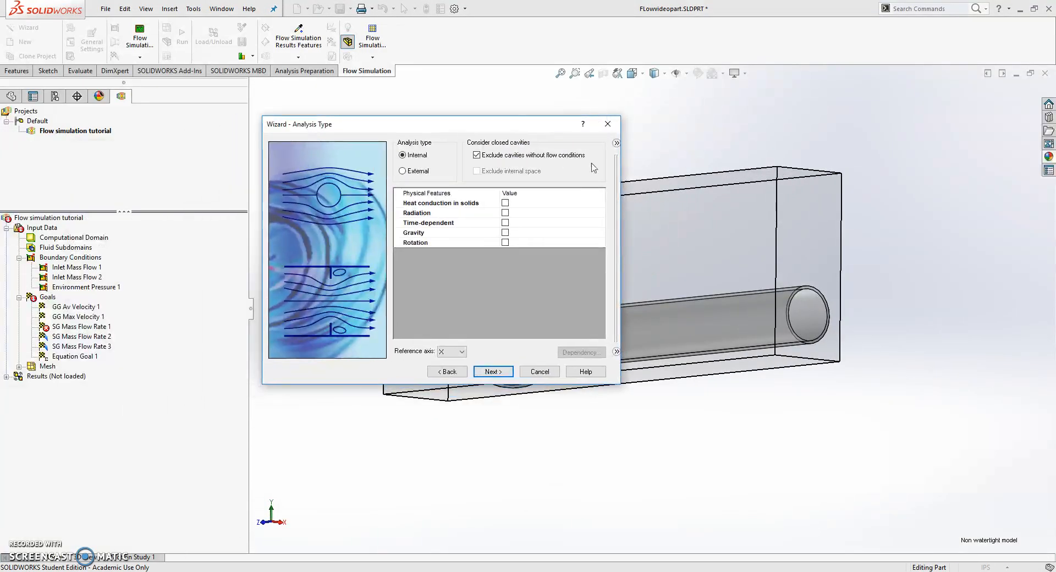
middle_click_drag(676, 393, 690, 433)
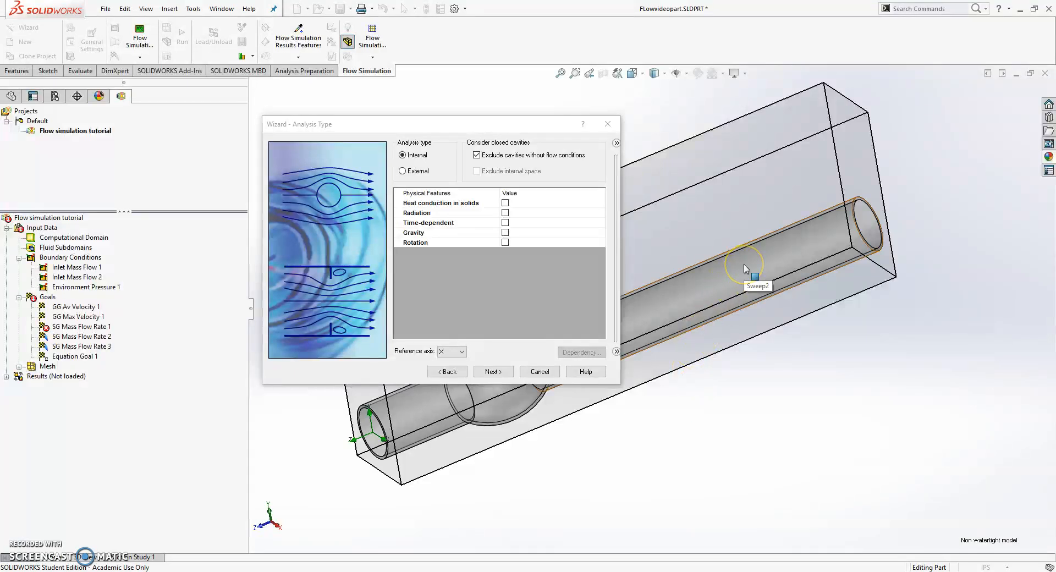
left_click(696, 258)
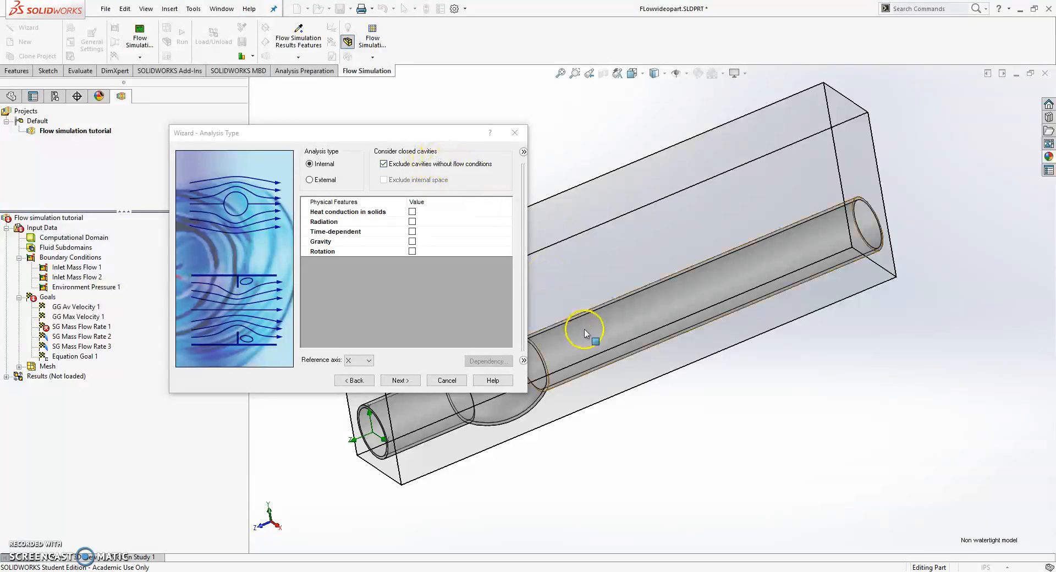
middle_click_drag(700, 337, 707, 287)
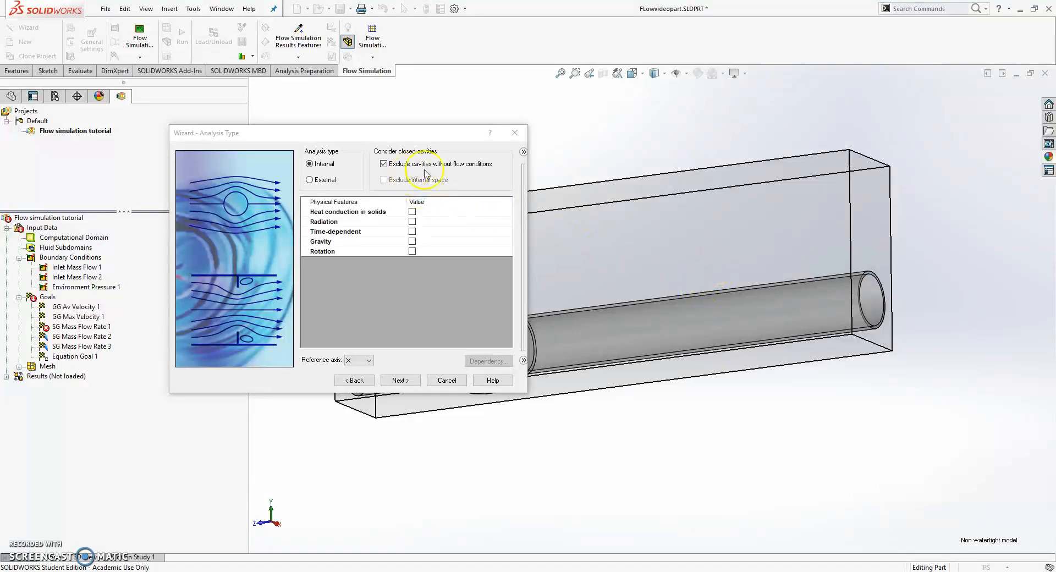
middle_click_drag(722, 338, 734, 321)
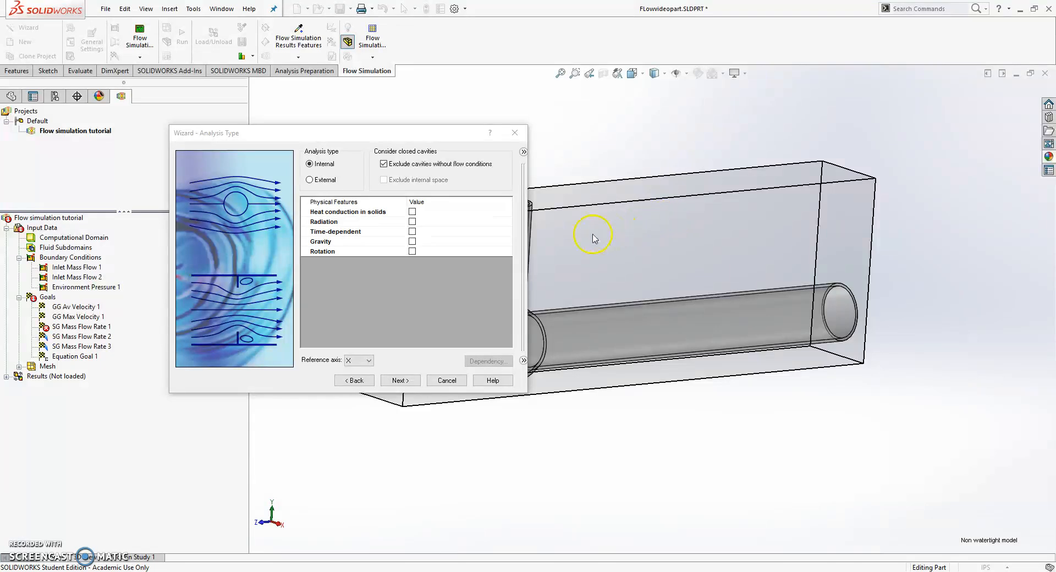
- Try heat conduction in solids together with its solids-only option, and turn it off again
left_click(412, 211)
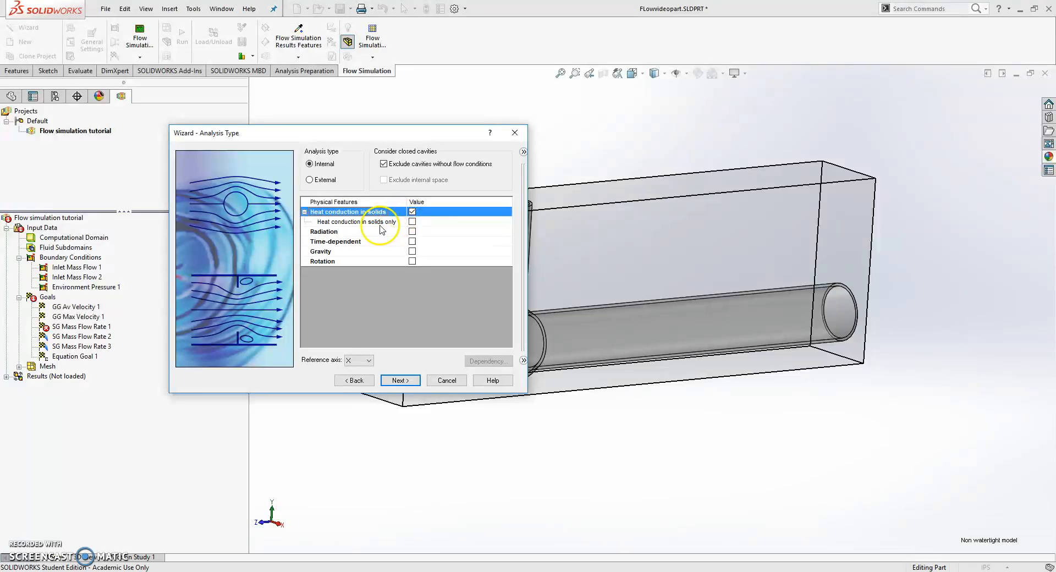
mouse_move(683, 324)
middle_mouse_down()
mouse_move(700, 335)
mouse_move(586, 392)
mouse_move(747, 304)
mouse_move(699, 320)
middle_mouse_up()
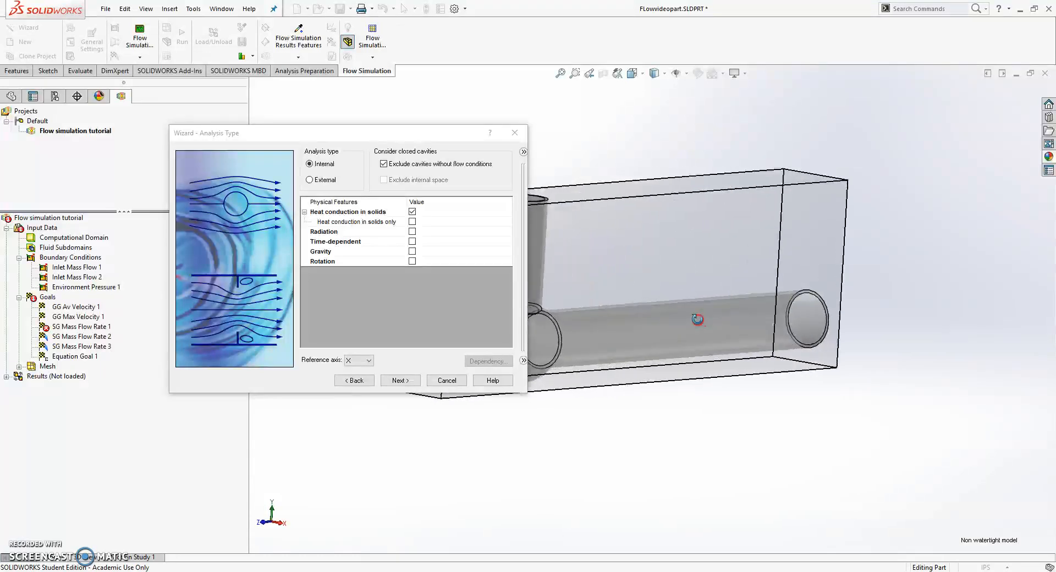
left_click(411, 221)
middle_click_drag(697, 288, 595, 279)
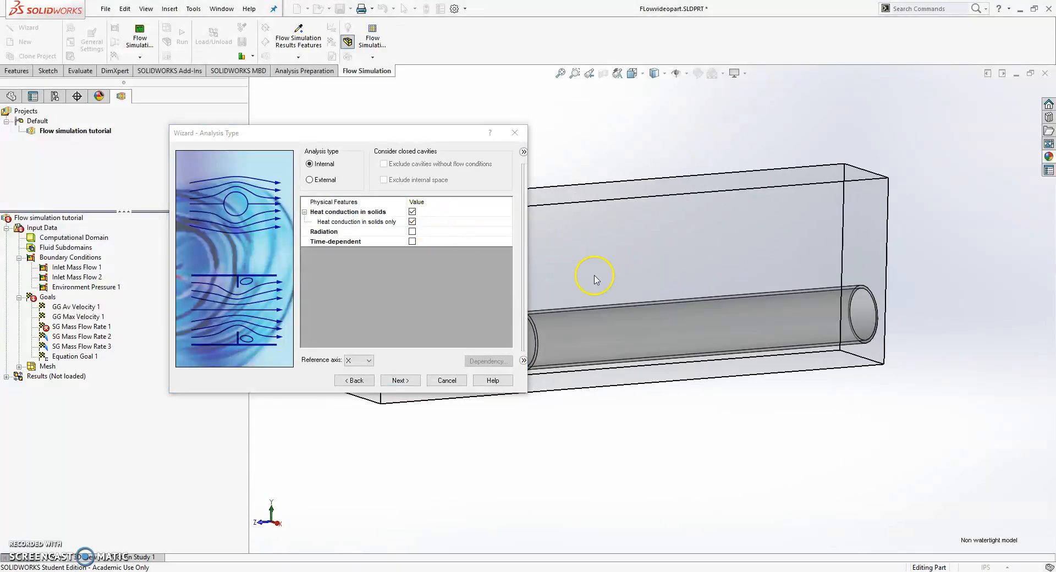
left_click(412, 211)
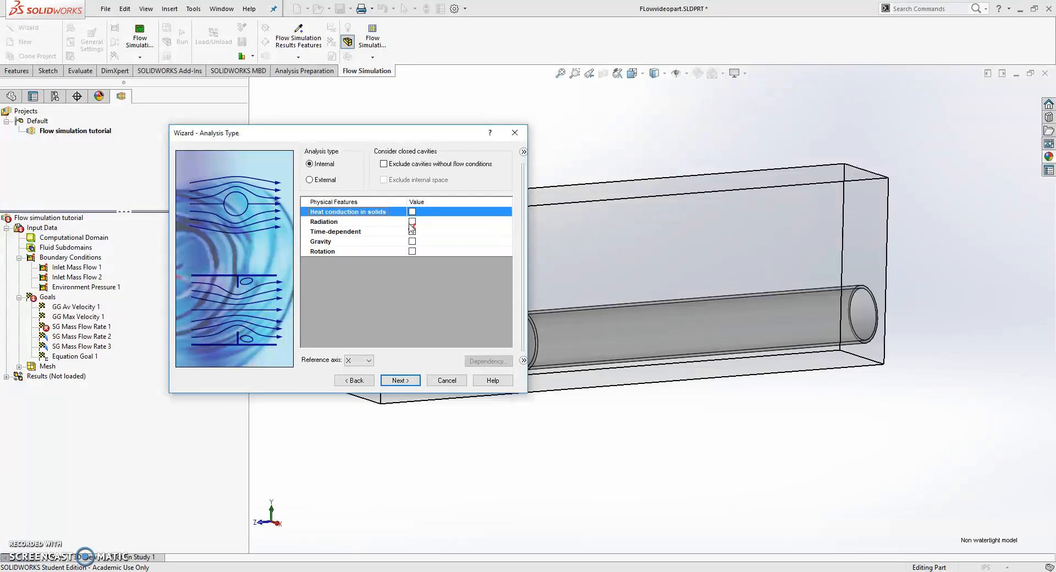
- Include gravity in the internal analysis with a Y component of -9.81 m/s^2, and proceed to the default fluid settings
mouse_move(762, 393)
middle_mouse_down()
mouse_move(675, 423)
mouse_move(744, 389)
middle_mouse_up()
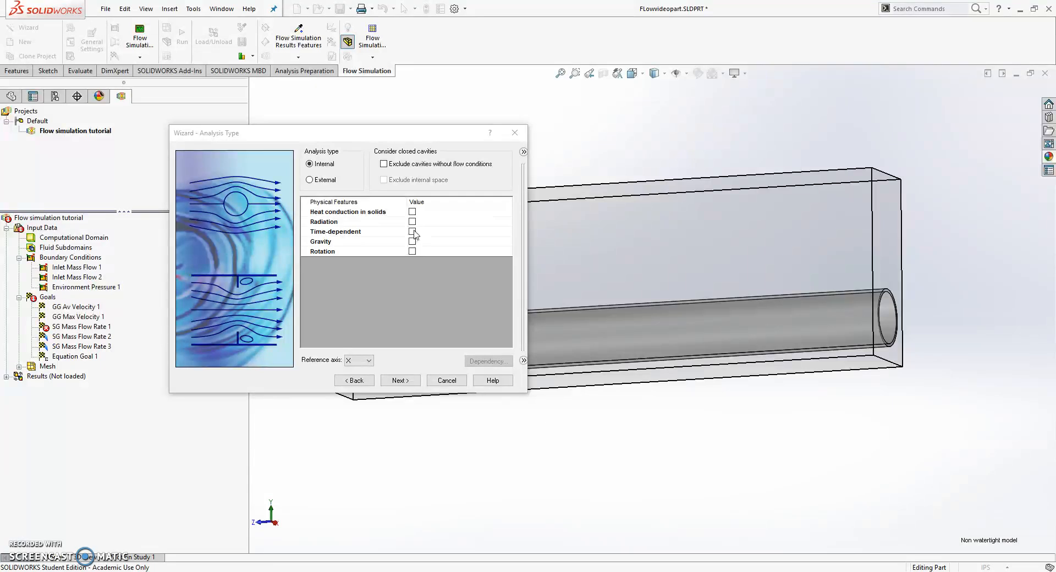
middle_click_drag(678, 290, 681, 317)
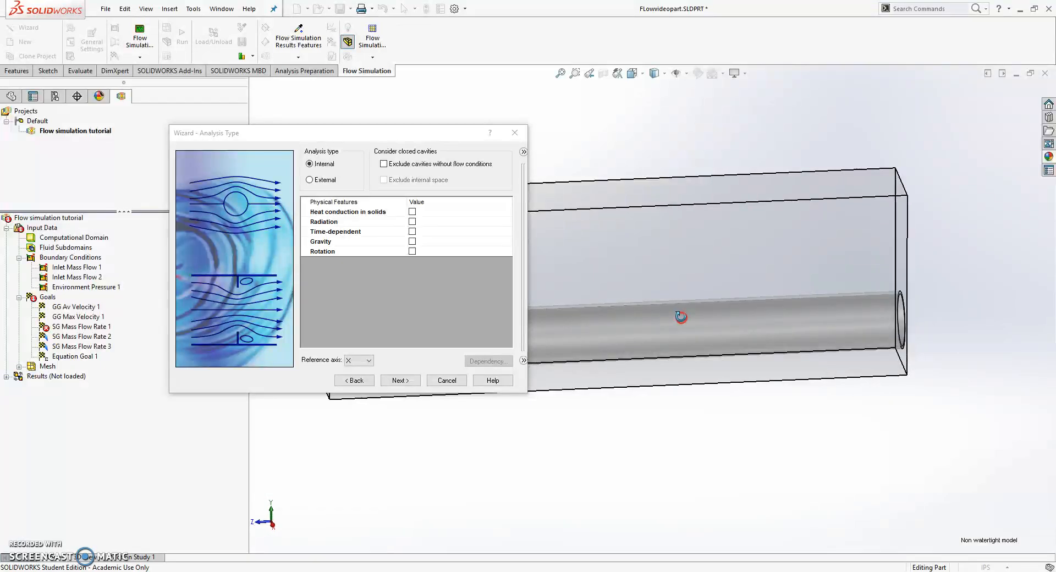
left_click_drag(427, 134, 274, 39)
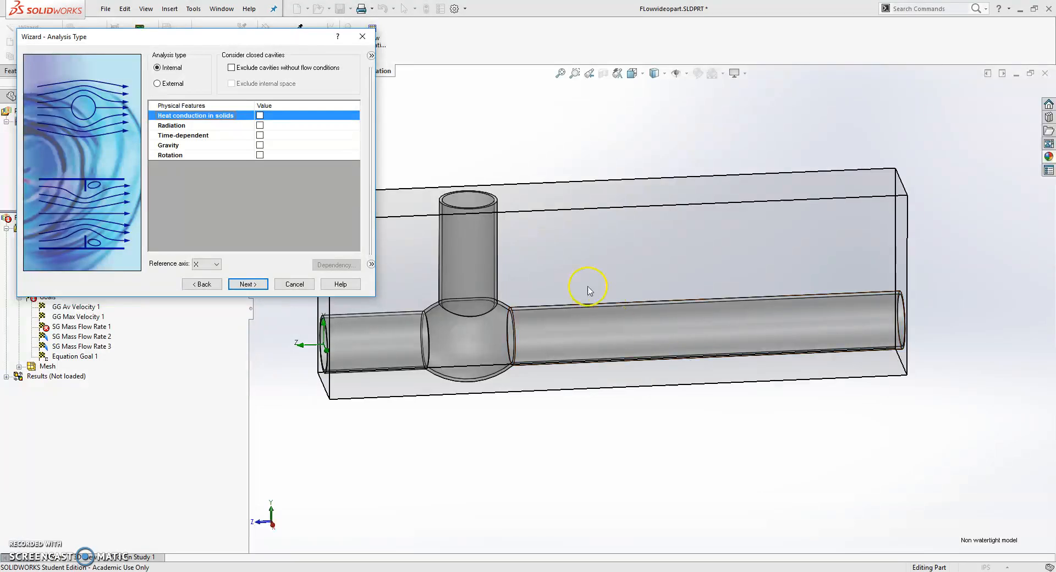
left_click(260, 146)
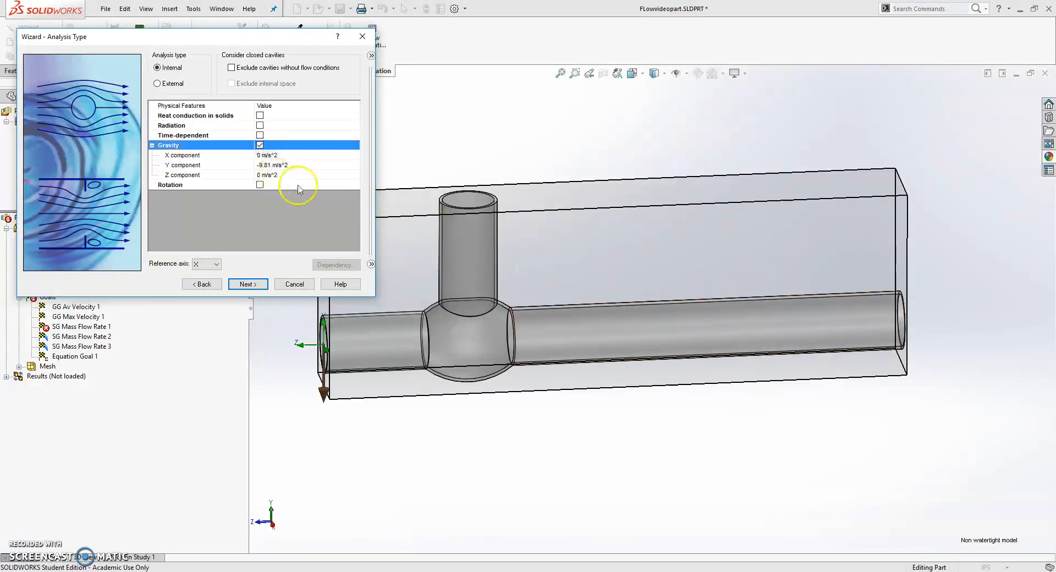
middle_click_drag(382, 358, 529, 389)
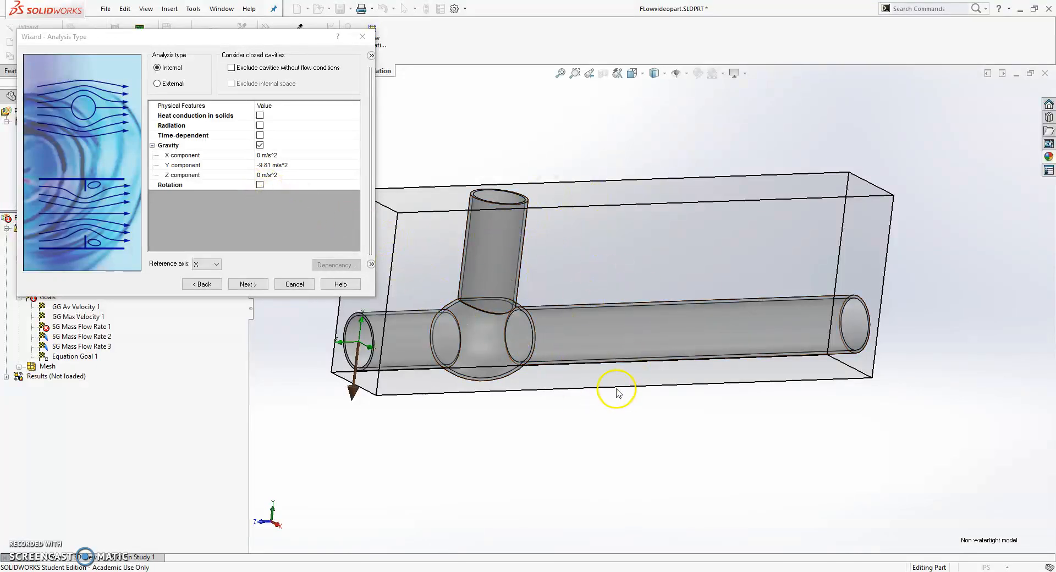
middle_click_drag(675, 440, 679, 397)
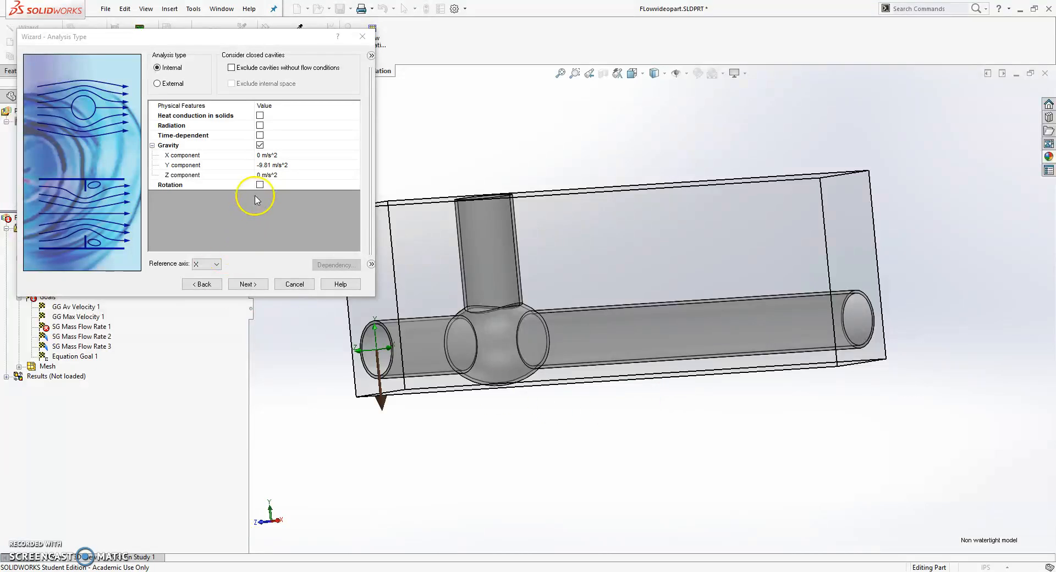
middle_click_drag(563, 442, 625, 428)
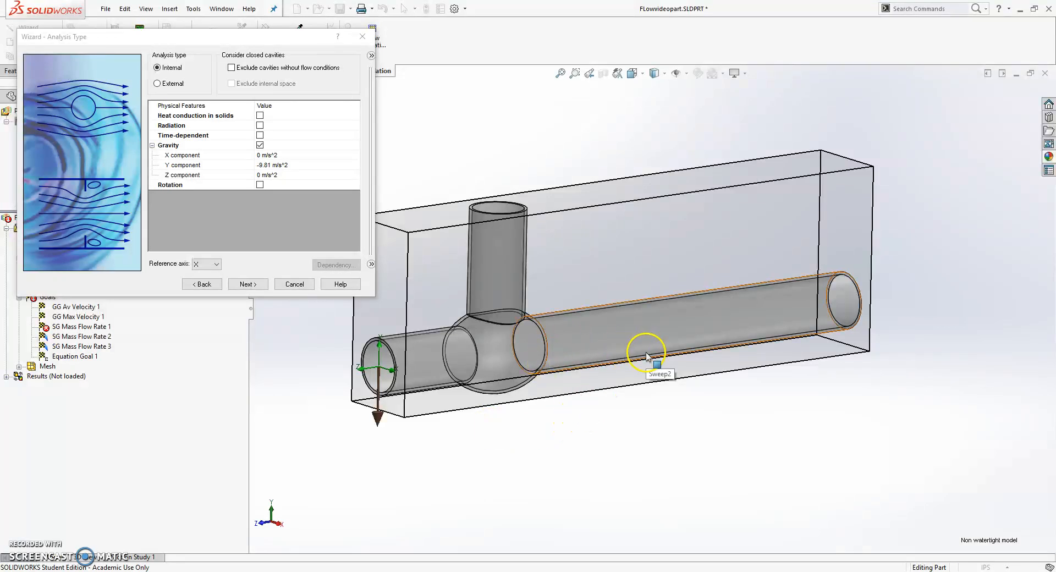
left_click(635, 310)
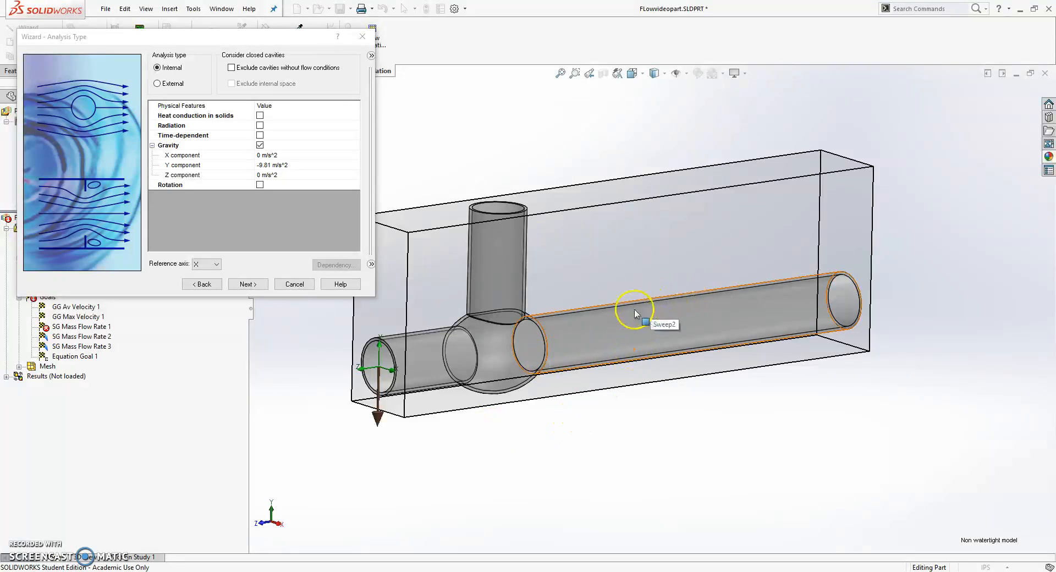
left_click(243, 285)
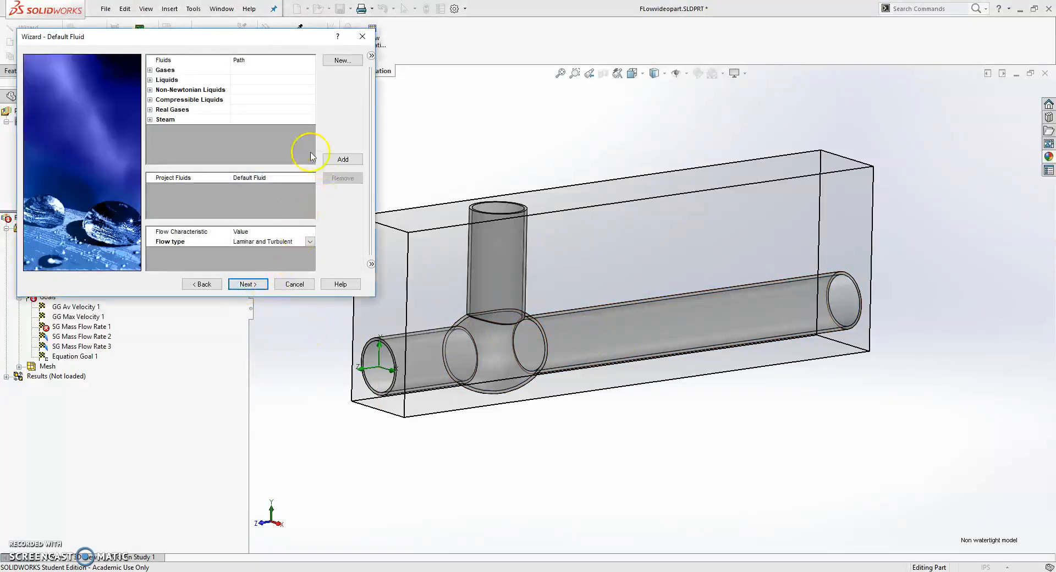
- Add the pre-defined liquids Water and Oxygen to the project fluids
double_click(165, 79)
scroll(190, 126, "down", 5)
double_click(181, 146)
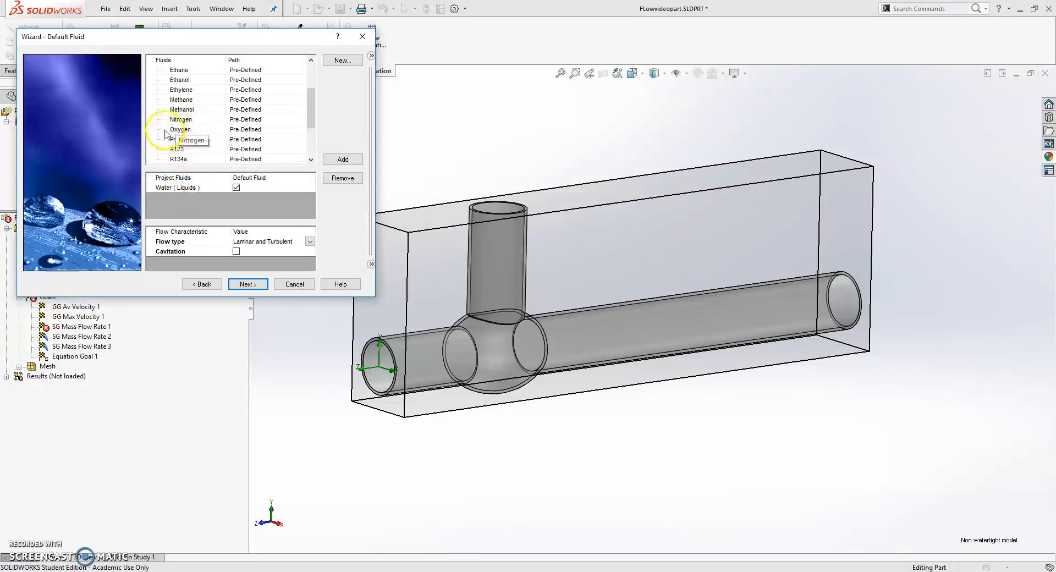
double_click(186, 129)
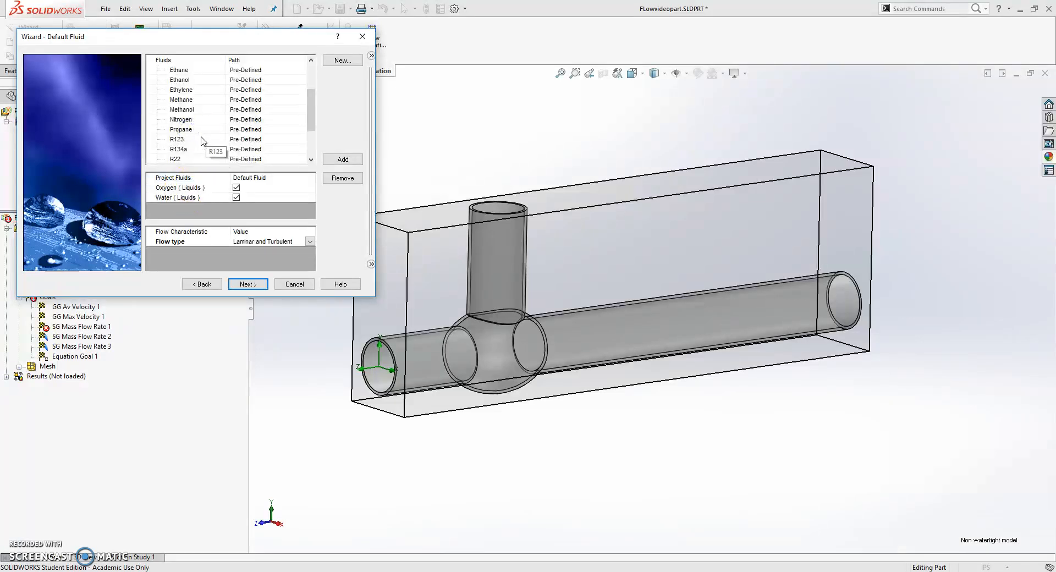
- Examine the pre-defined fluids available under non-Newtonian liquids, compressible liquids and real gases
scroll(176, 97, "up", 2)
left_click(150, 81)
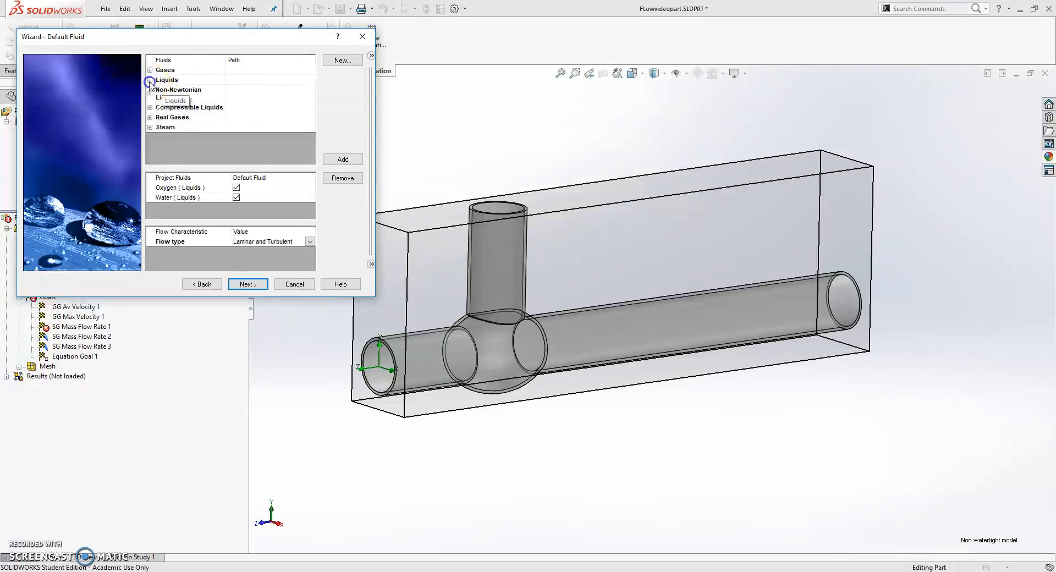
left_click(150, 95)
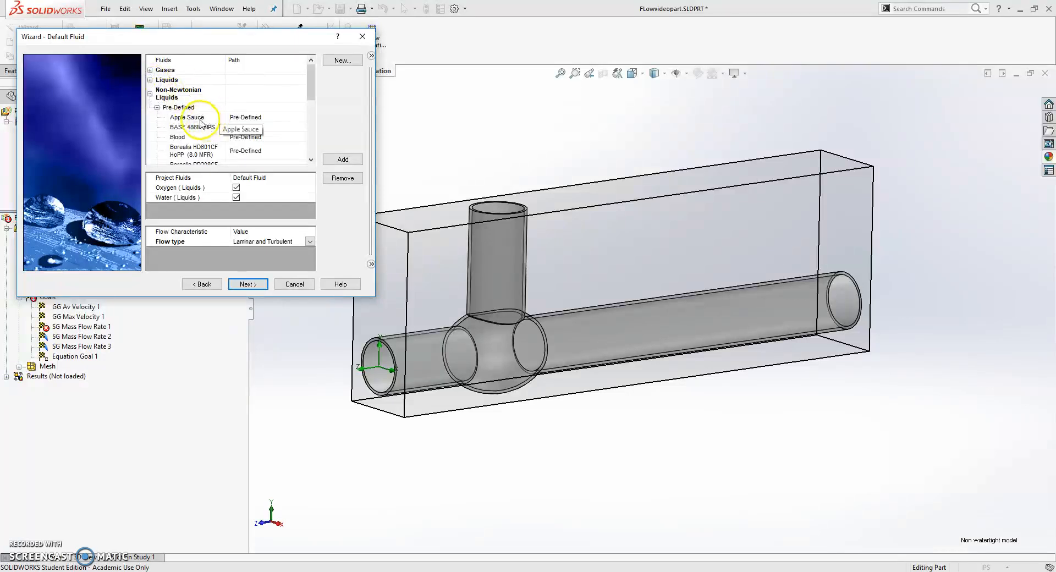
scroll(204, 129, "down", 5)
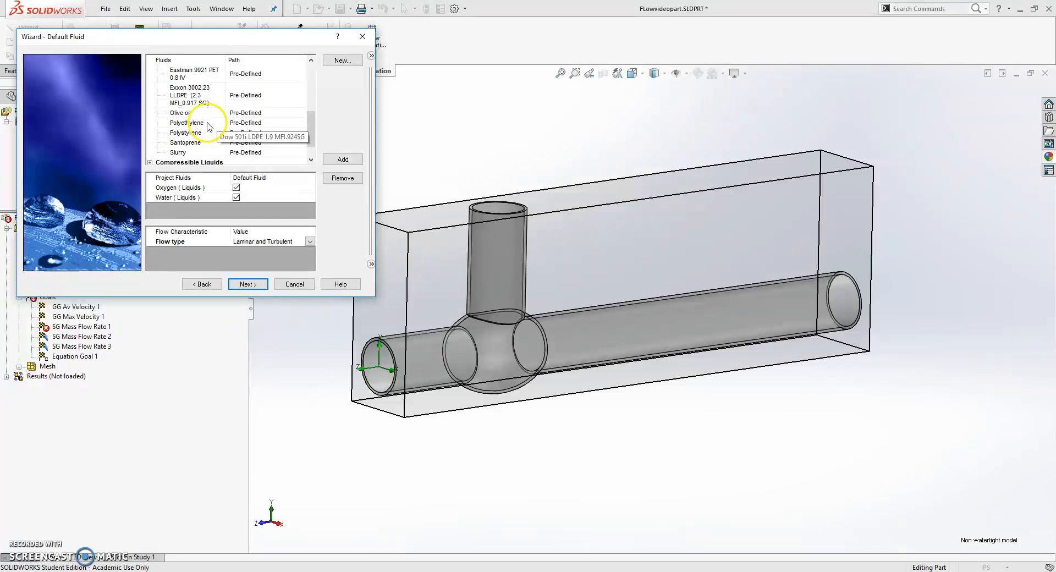
scroll(203, 117, "up", 5)
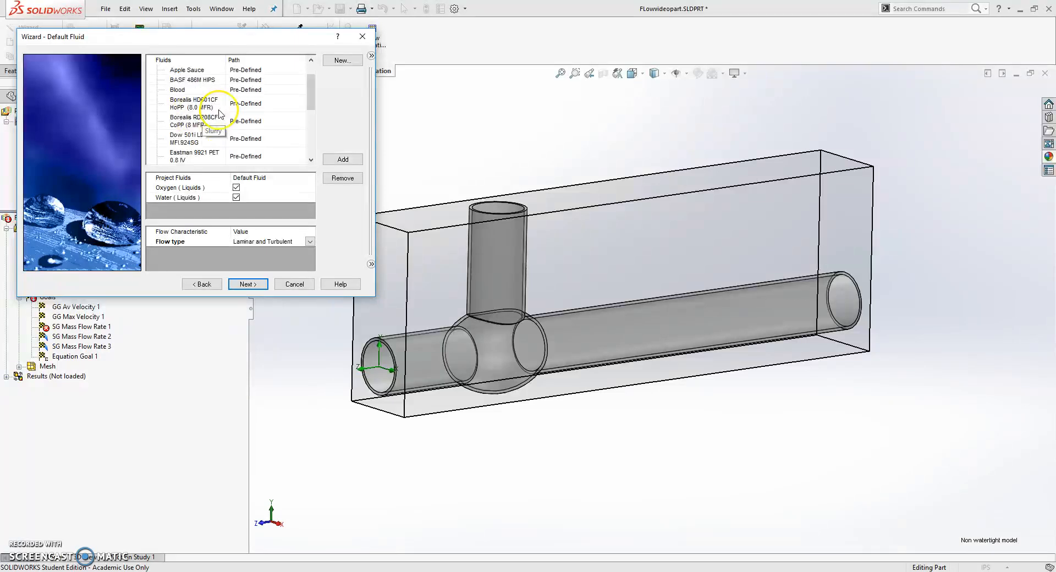
scroll(220, 125, "down", 5)
left_click(150, 119)
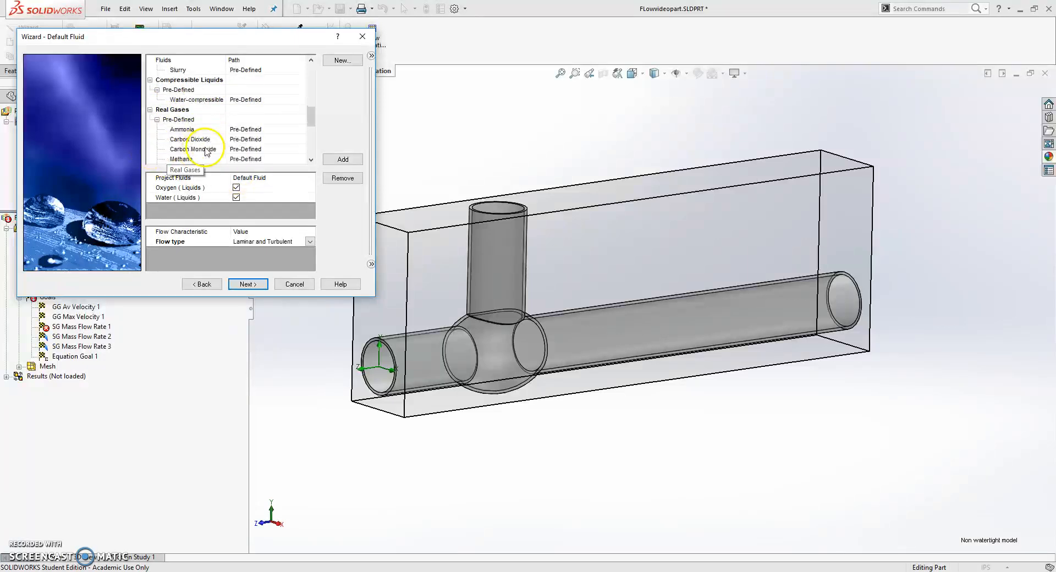
left_click(149, 110)
left_click(150, 159)
left_click(150, 139)
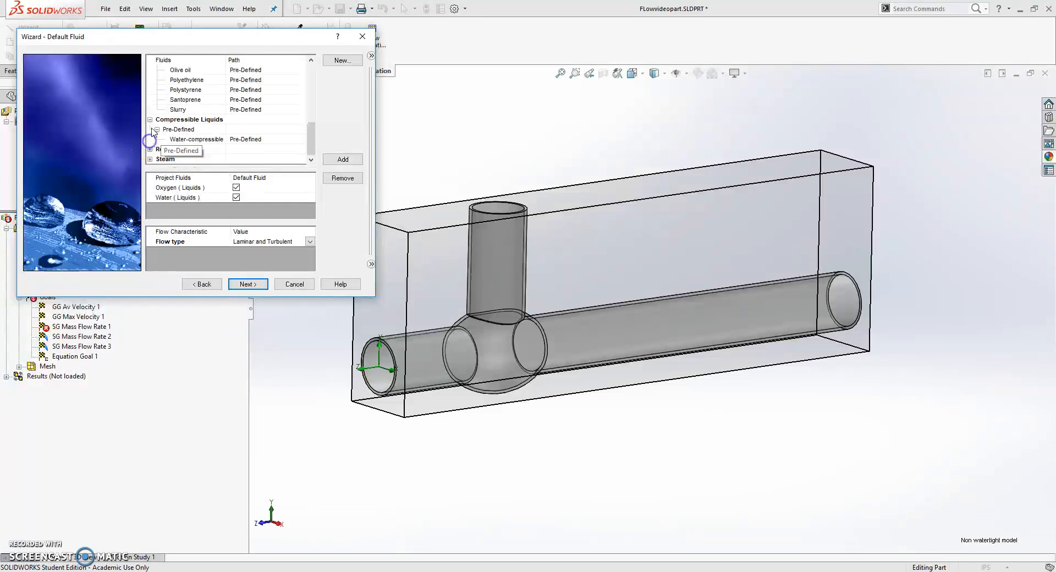
scroll(182, 143, "up", 5)
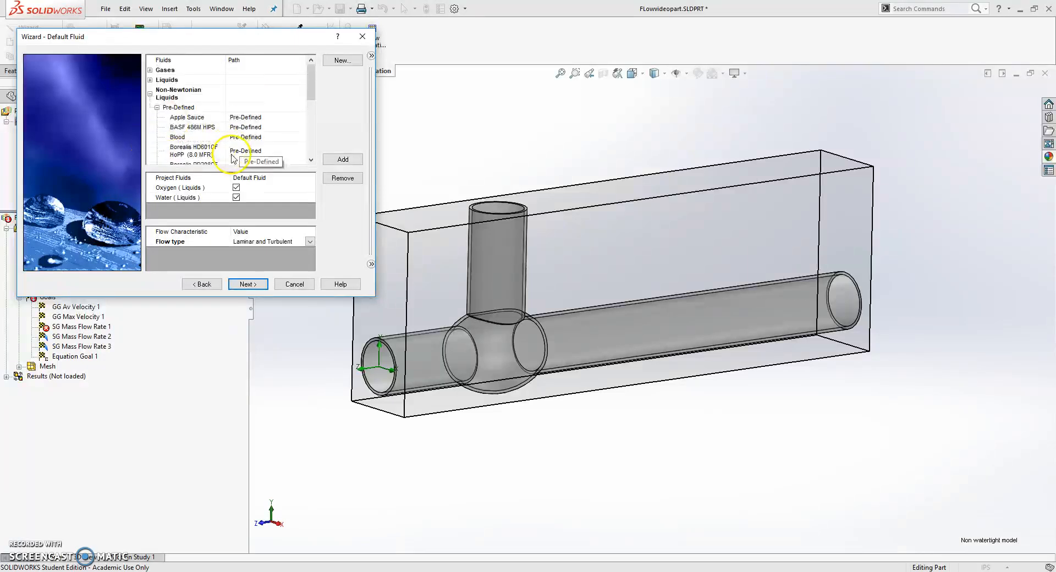
scroll(157, 83, "down", 1)
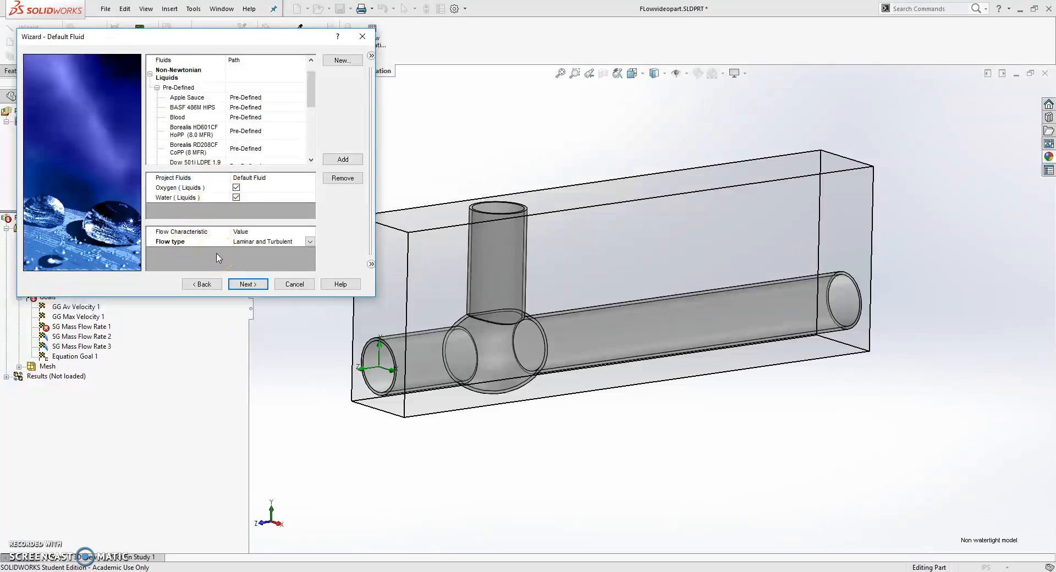
- Choose Laminar and Turbulent as the flow type and continue to the wall conditions
left_click(310, 242)
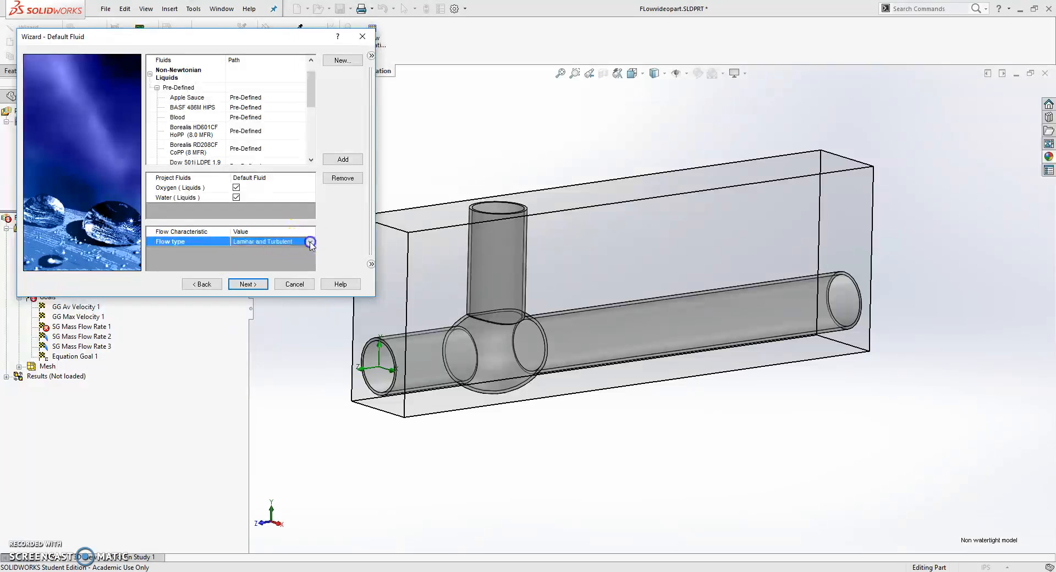
left_click(310, 242)
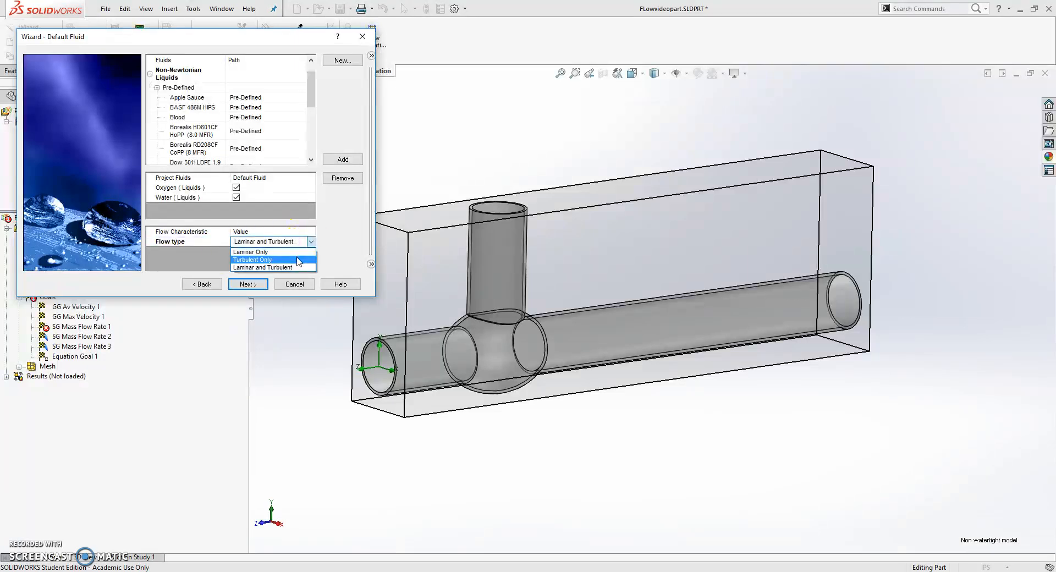
left_click(297, 267)
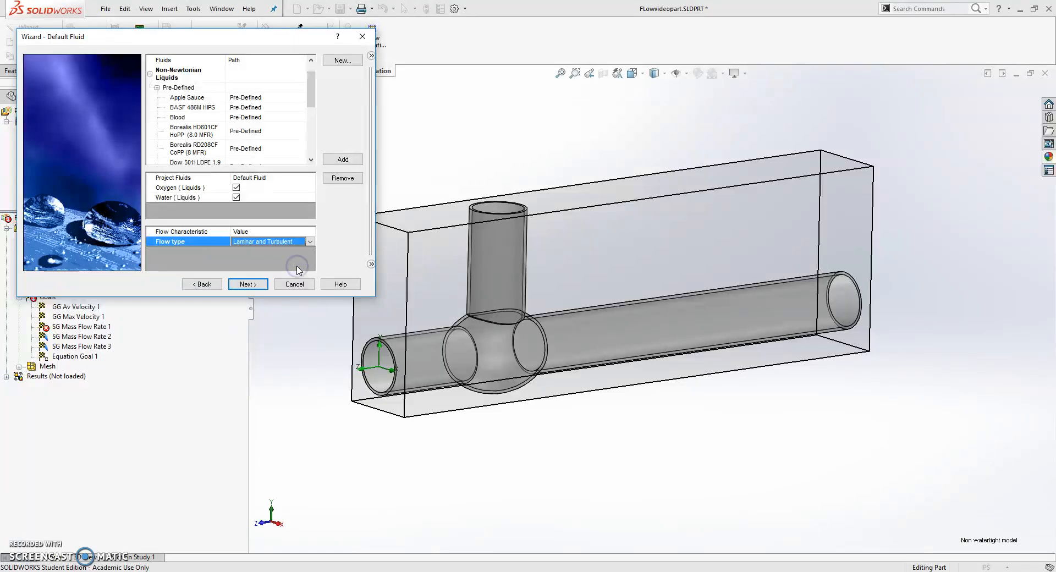
left_click(265, 282)
left_click(255, 285)
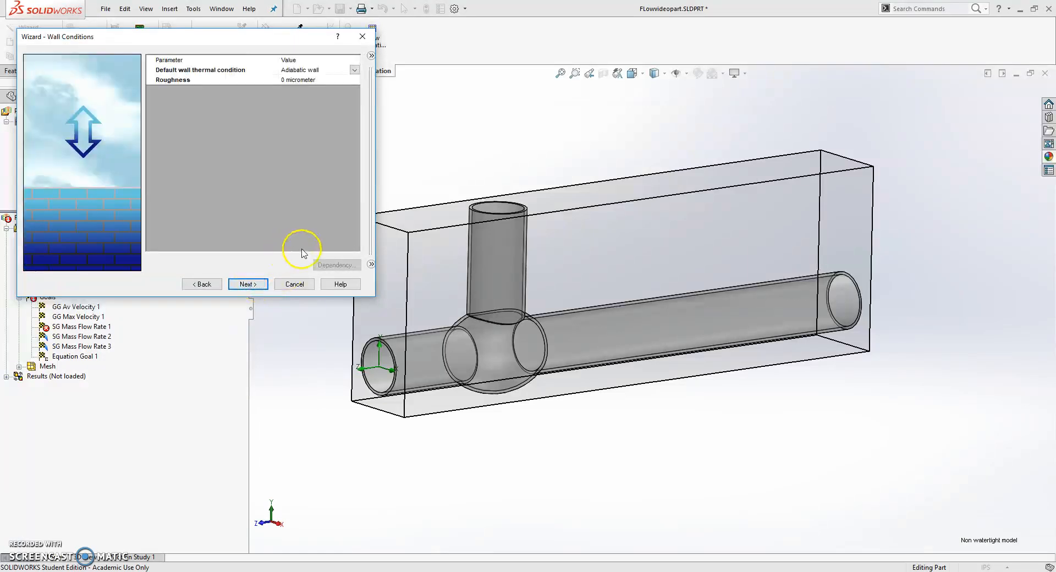
- Choose Adiabatic wall as the default wall thermal condition and continue to the initial conditions
left_click(355, 71)
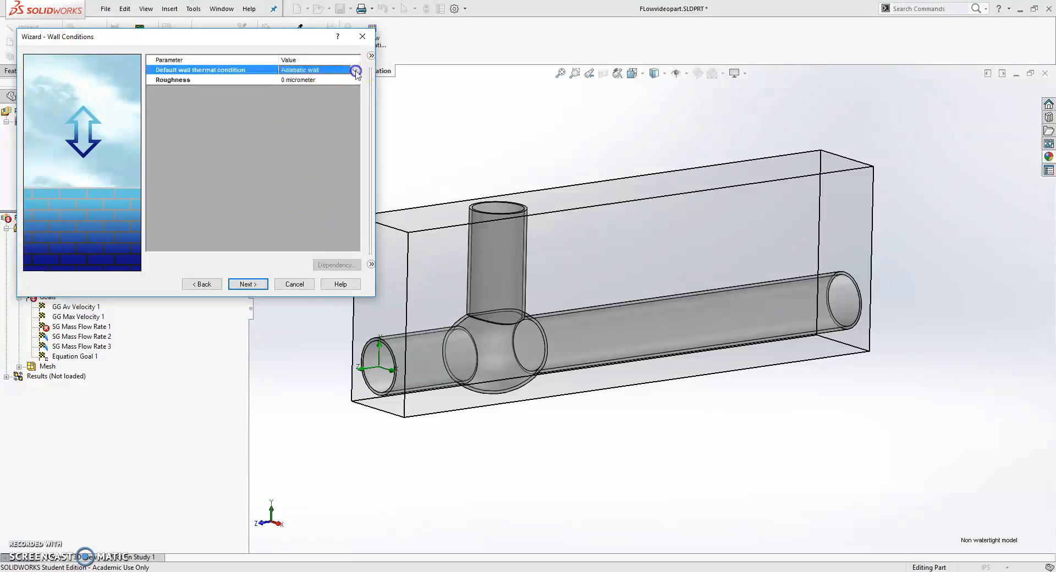
left_click(356, 71)
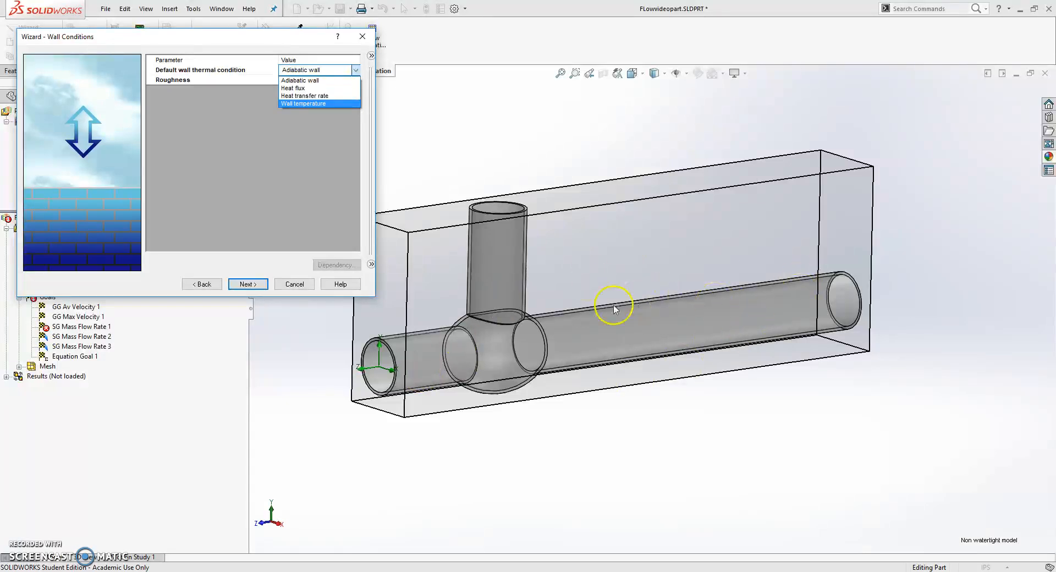
left_click(304, 81)
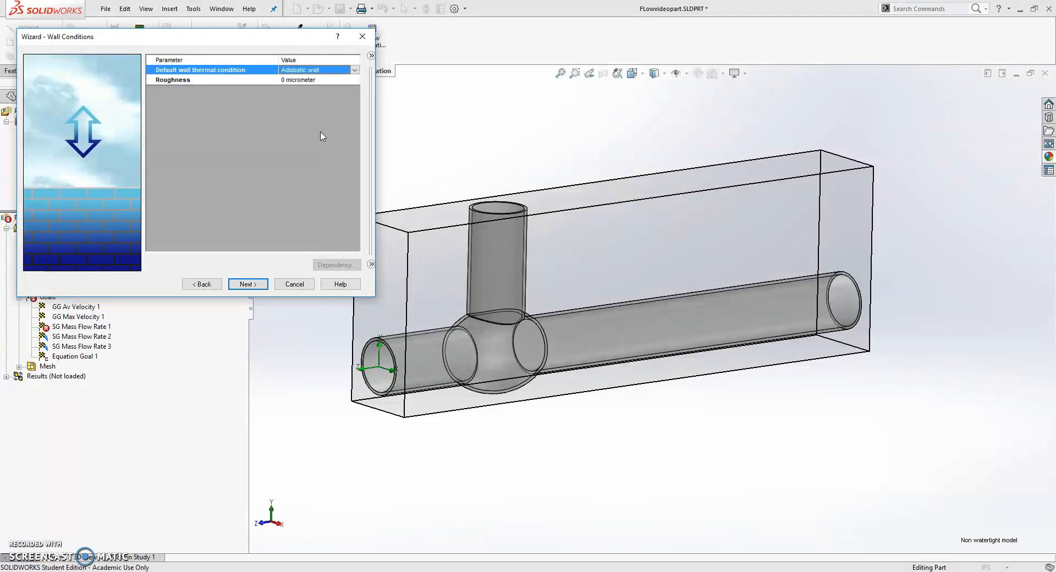
middle_click_drag(511, 321, 456, 307)
left_click(249, 285)
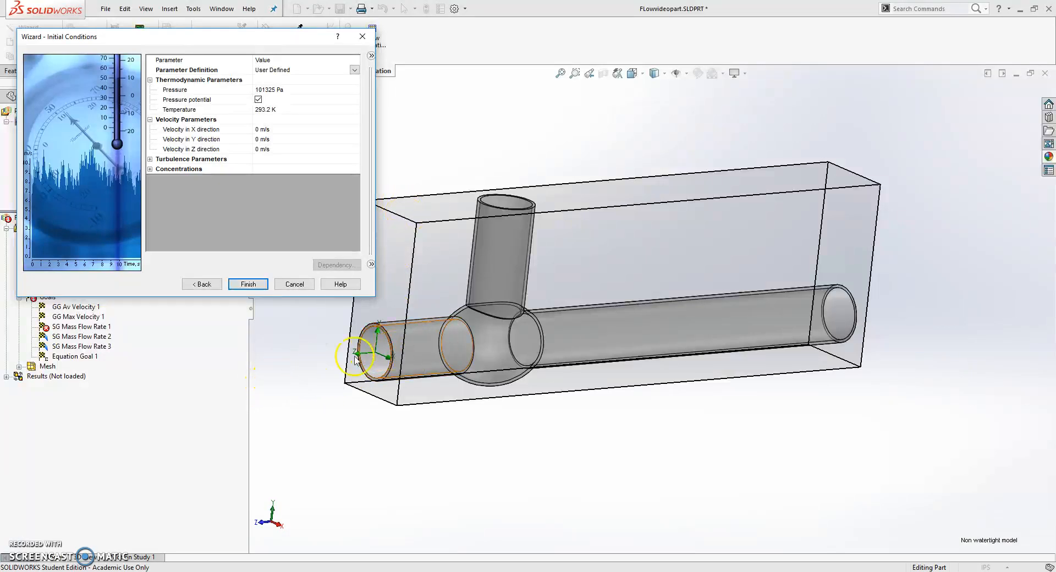
- Finish the project wizard with the default initial conditions, accept the offer to open Create Lids, and leave that tool without selecting faces
mouse_move(476, 417)
middle_mouse_down()
mouse_move(537, 417)
mouse_move(474, 425)
middle_mouse_up()
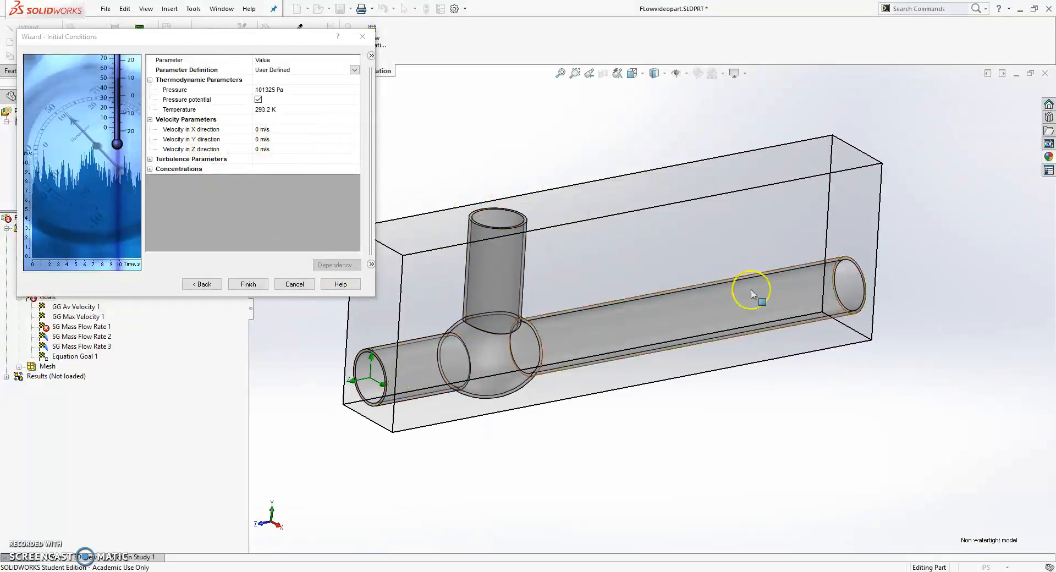
mouse_move(830, 337)
middle_mouse_down()
mouse_move(766, 381)
mouse_move(839, 327)
middle_mouse_up()
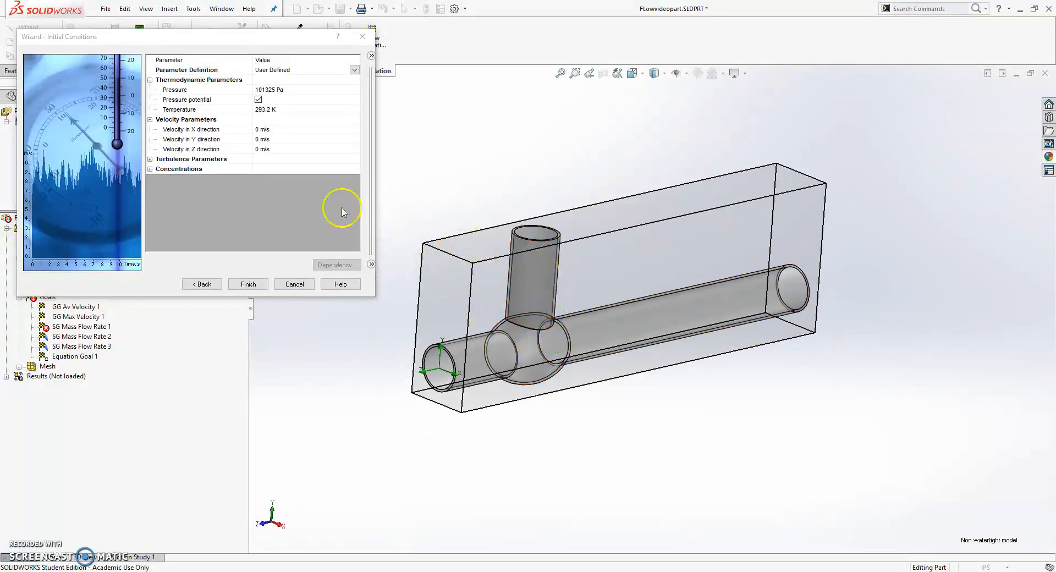
middle_click_drag(648, 353, 616, 320)
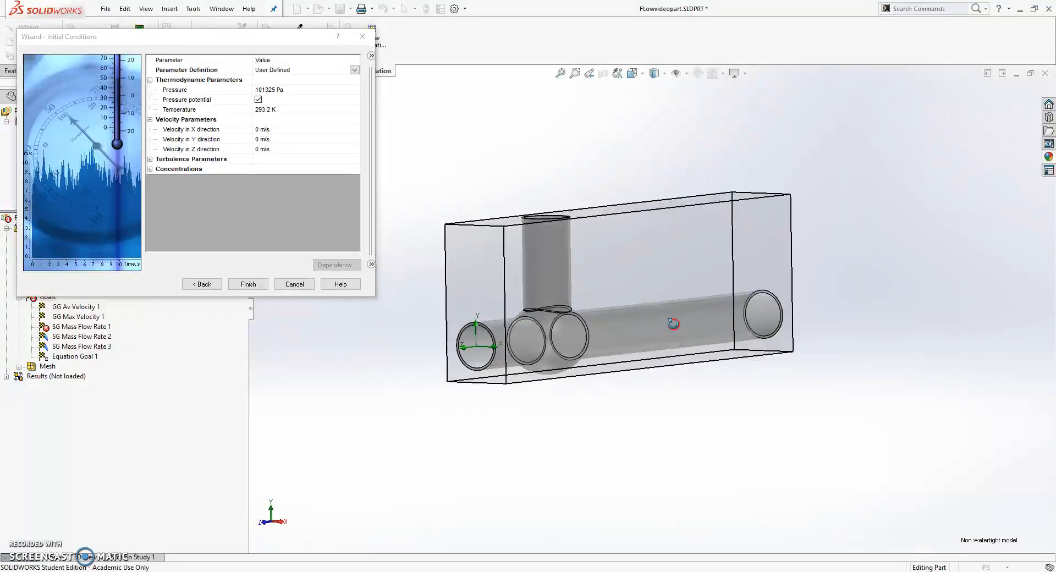
left_click(267, 287)
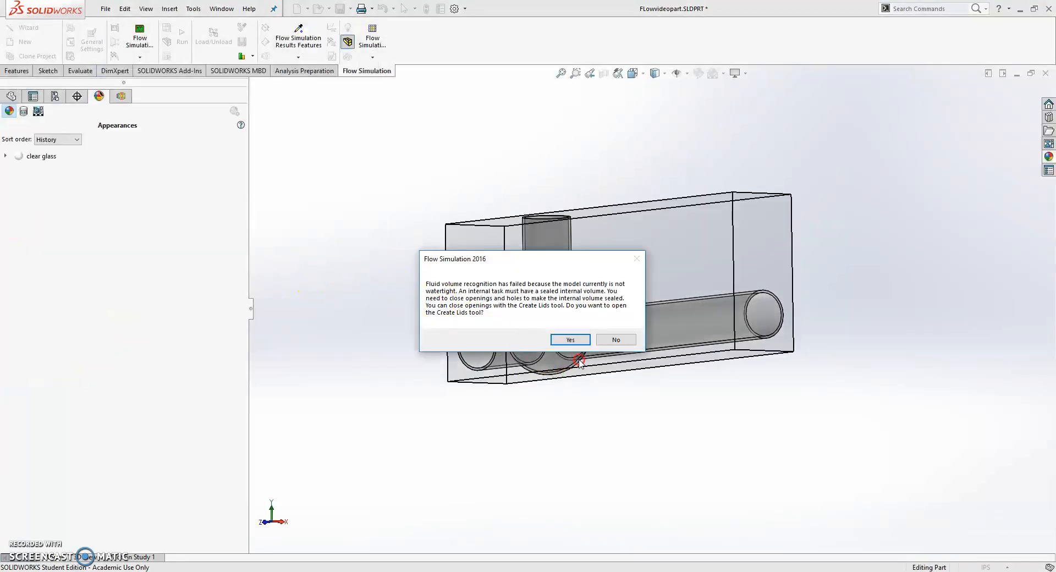
left_click(572, 341)
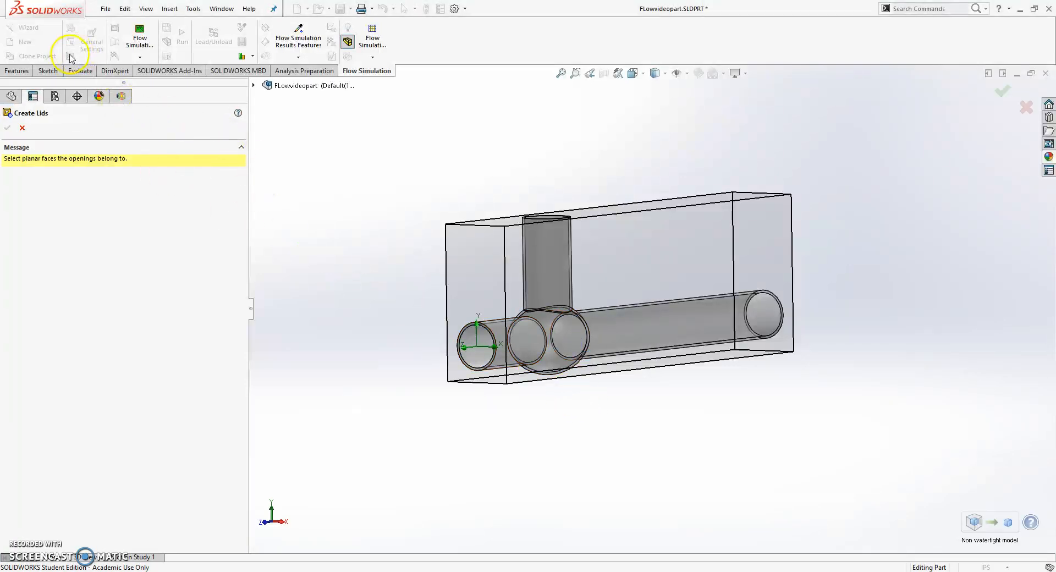
left_click(21, 128)
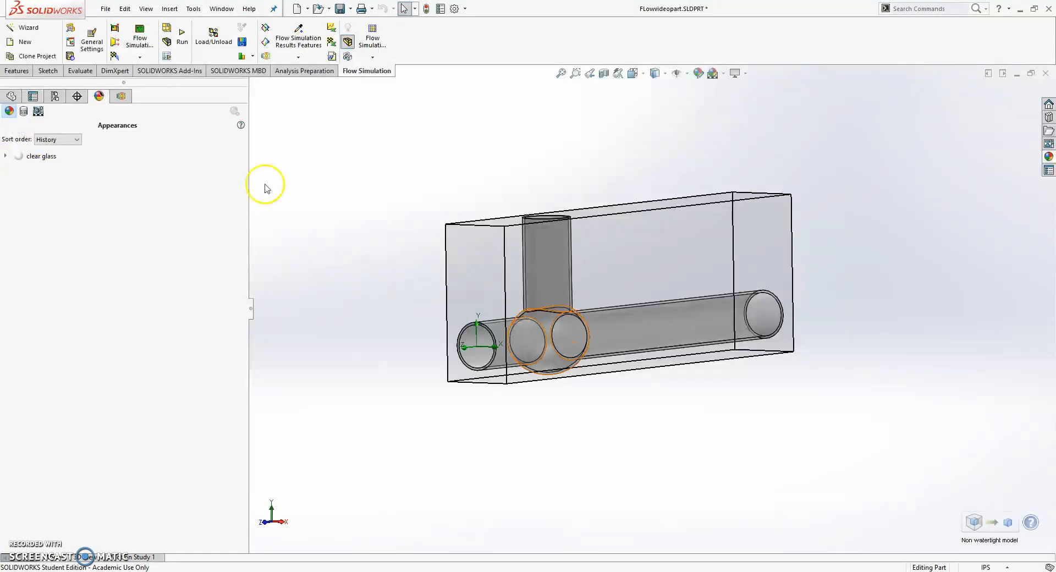
- Start the Create Lids tool and select the ring-shaped end face of the short horizontal pipe
mouse_move(654, 360)
middle_mouse_down()
mouse_move(657, 380)
mouse_move(674, 352)
middle_mouse_up()
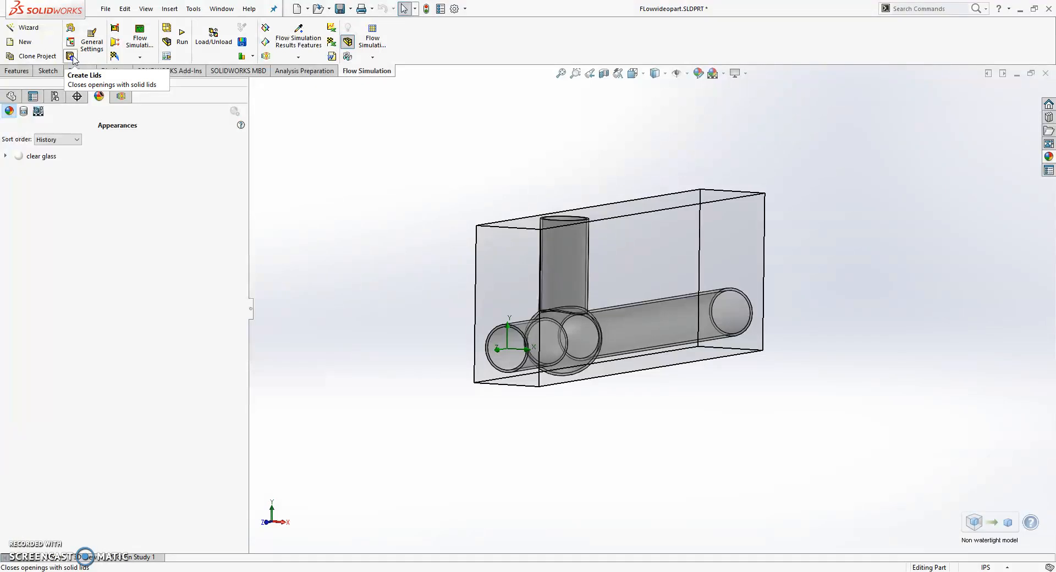
middle_click_drag(506, 345, 568, 342)
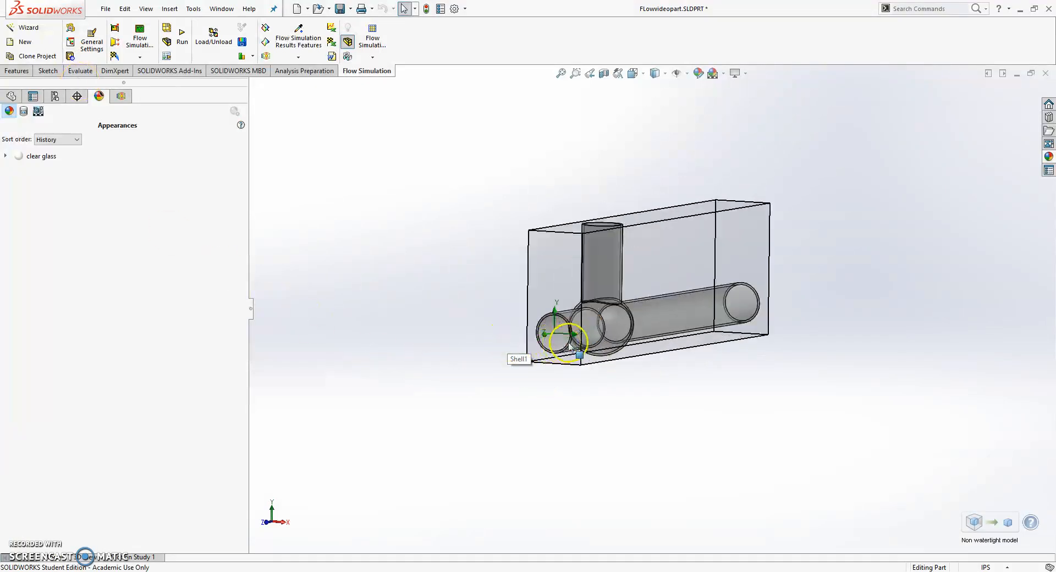
scroll(568, 344, "down", 3)
middle_click_drag(710, 350, 651, 383)
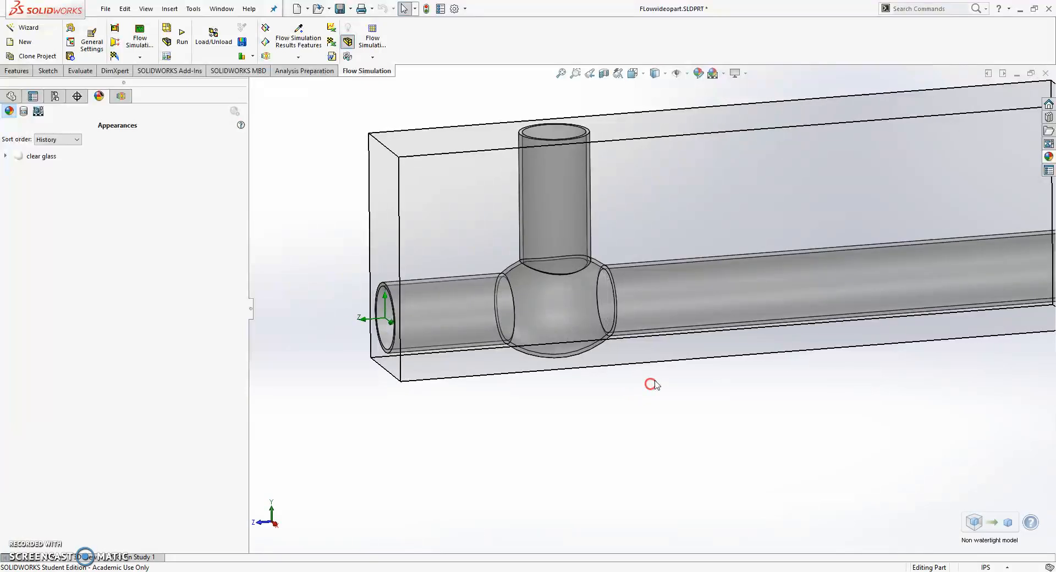
scroll(652, 384, "up", 3)
scroll(813, 318, "down", 2)
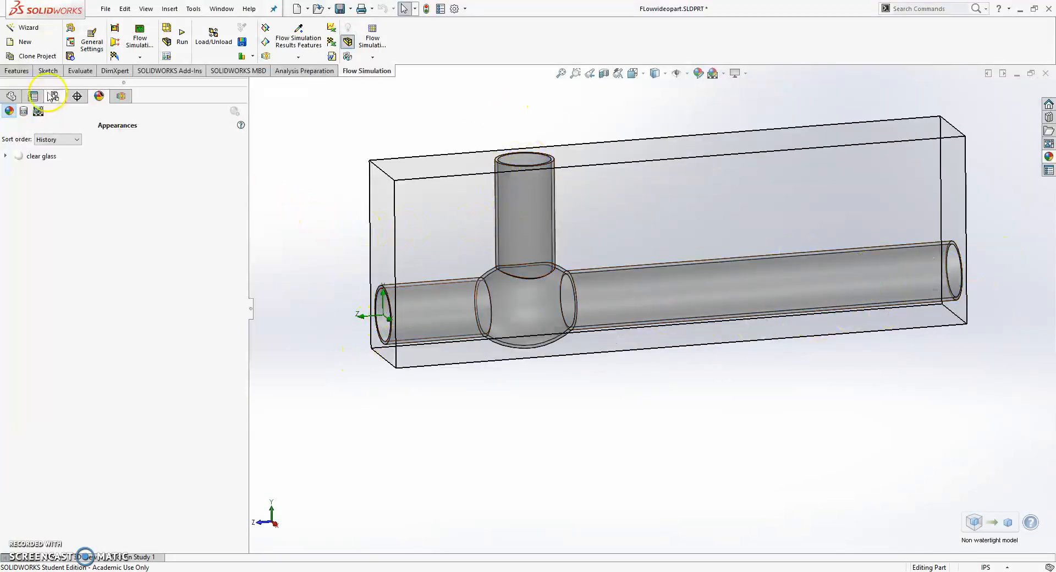
left_click(70, 55)
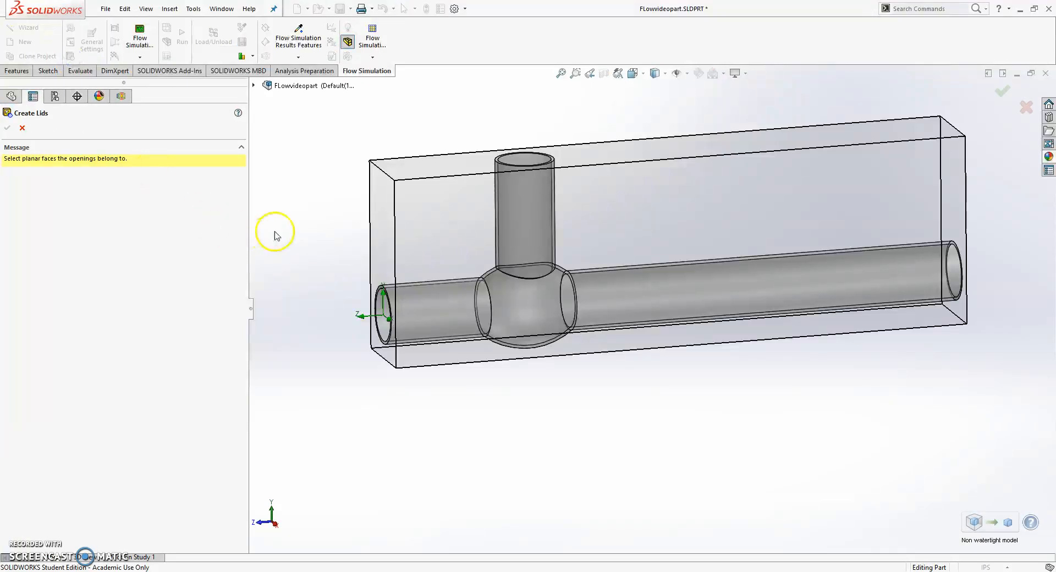
middle_click_drag(336, 312, 494, 307)
scroll(537, 330, "down", 5)
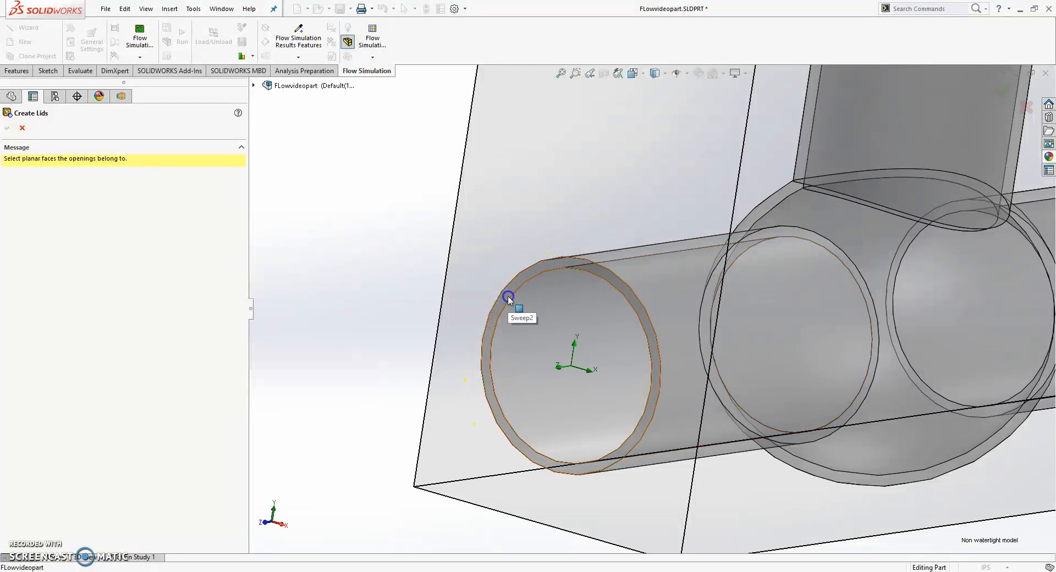
left_click(506, 323)
- Add the vertical pipe's top face and the long pipe's far end face to the selection, and create the lids
scroll(695, 200, "up", 3)
scroll(714, 193, "up", 3)
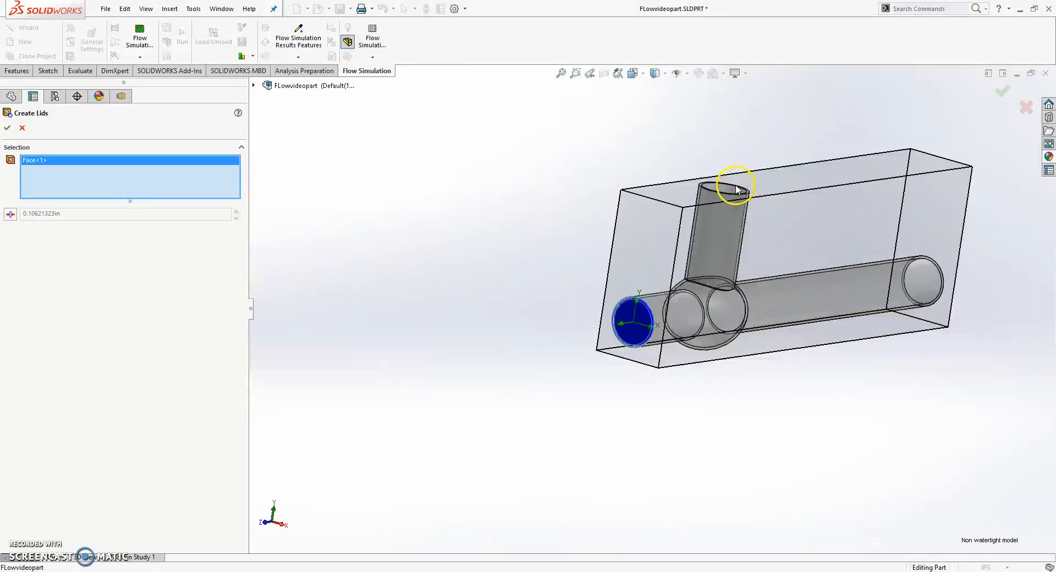
scroll(719, 200, "down", 5)
scroll(660, 242, "down", 2)
left_click(635, 250)
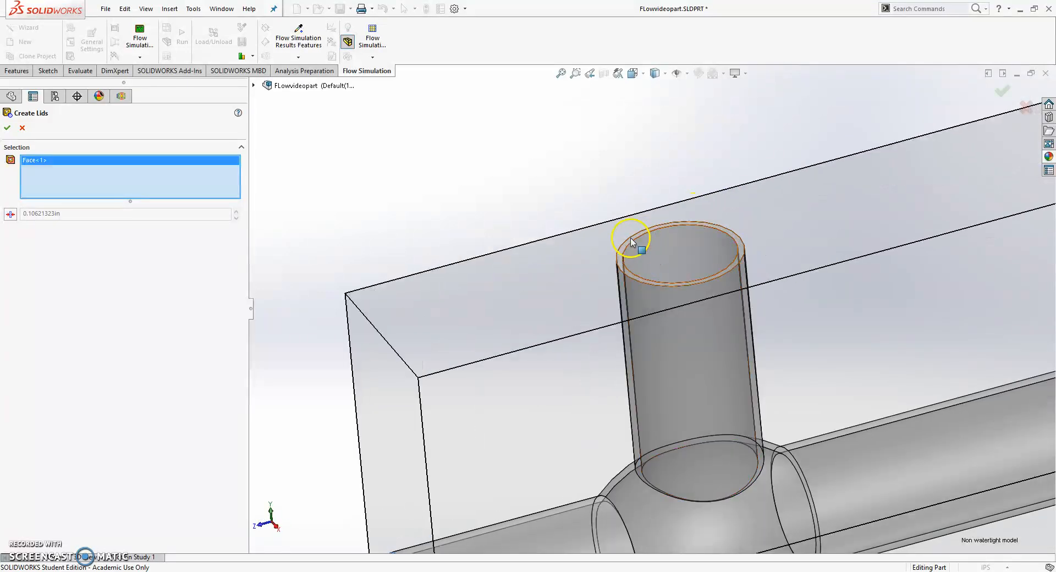
scroll(847, 310, "up", 5)
scroll(821, 308, "down", 5)
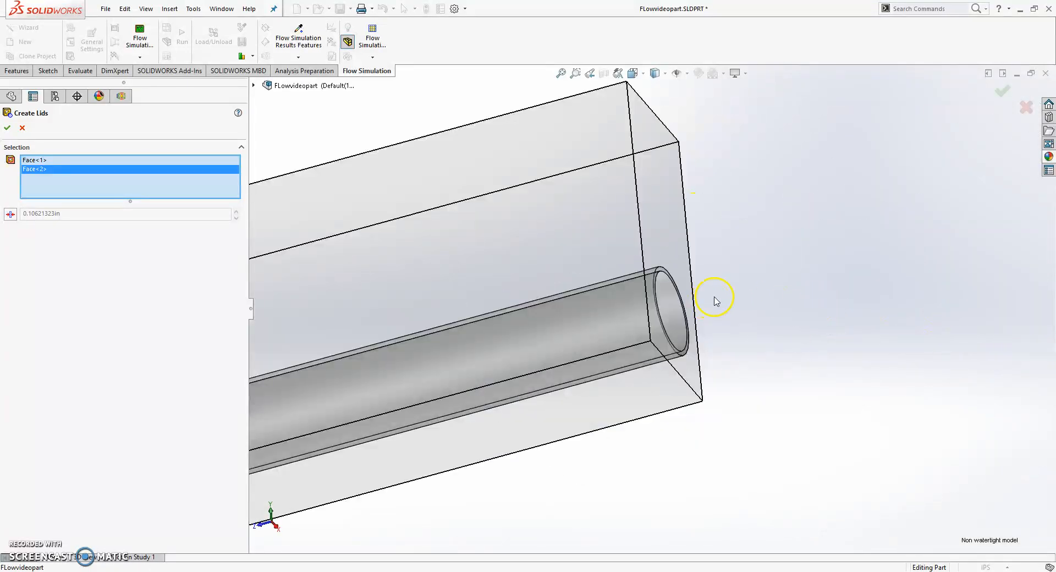
left_click(692, 273)
left_click(159, 211)
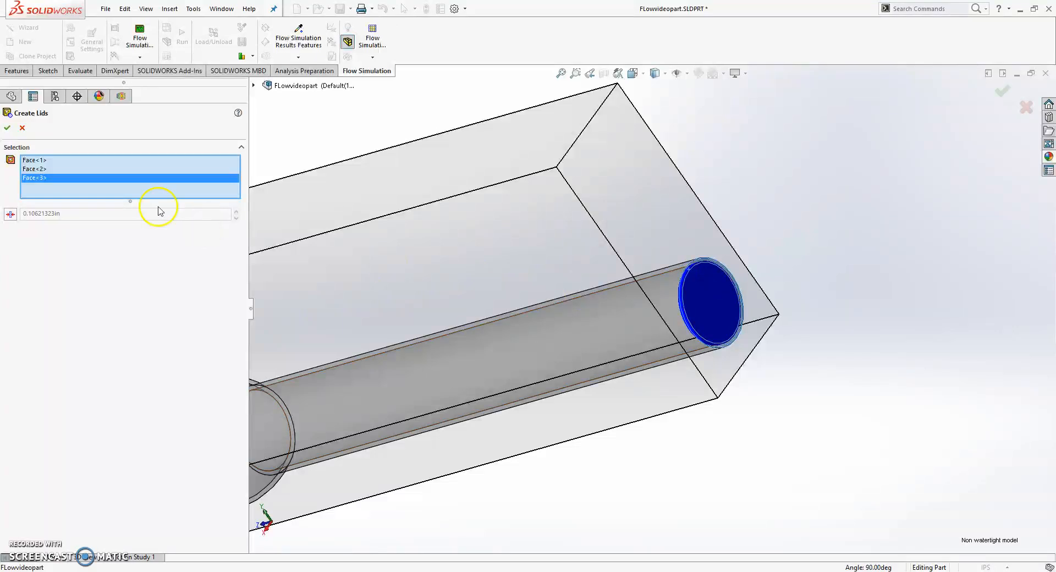
left_click(5, 132)
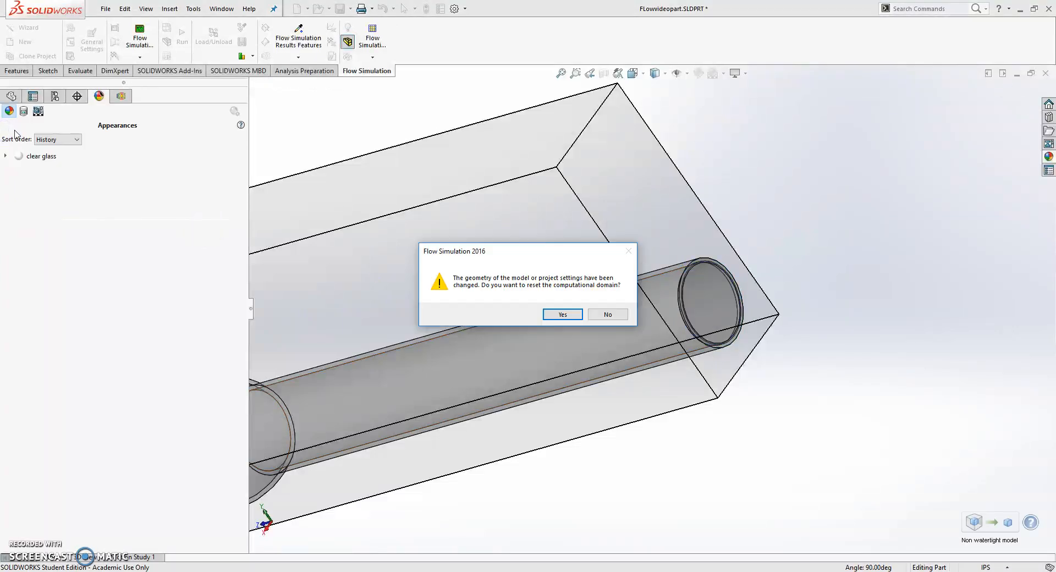
- Accept resetting the computational domain and mesh settings, and show the Flow Simulation project's analysis tree
left_click(563, 314)
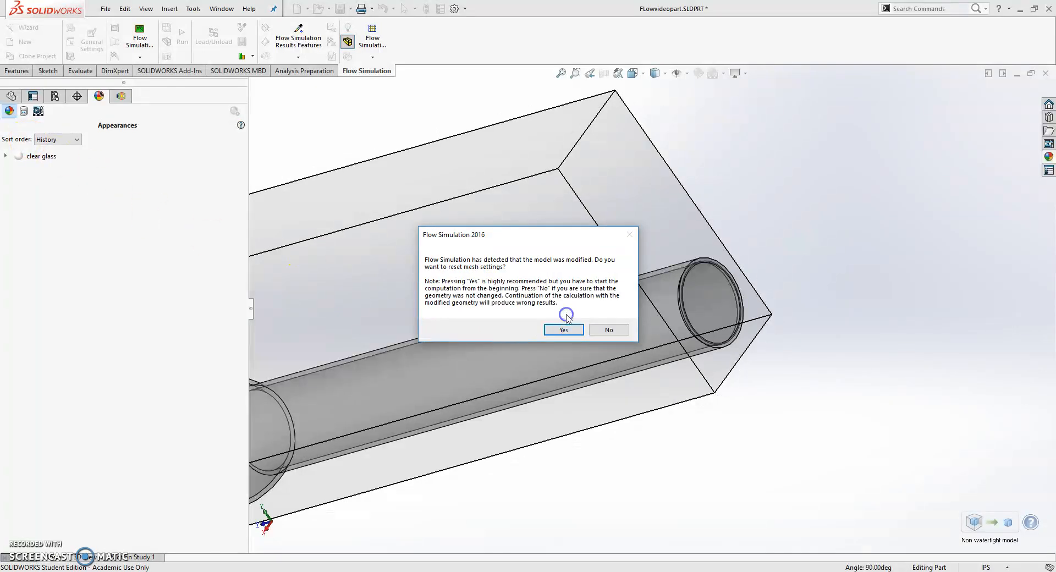
left_click(563, 330)
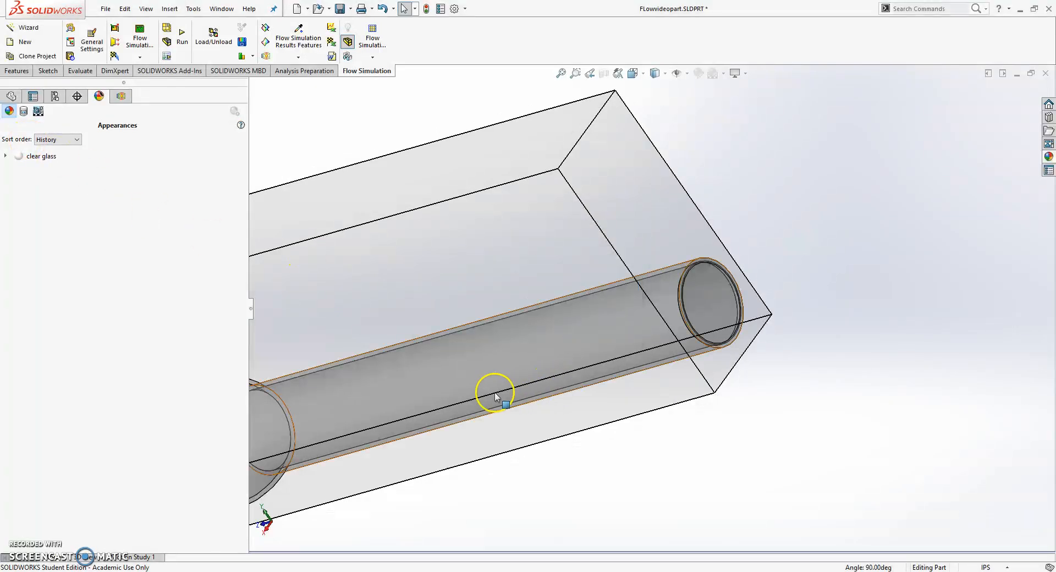
middle_click_drag(508, 381, 577, 325)
scroll(501, 383, "down", 3)
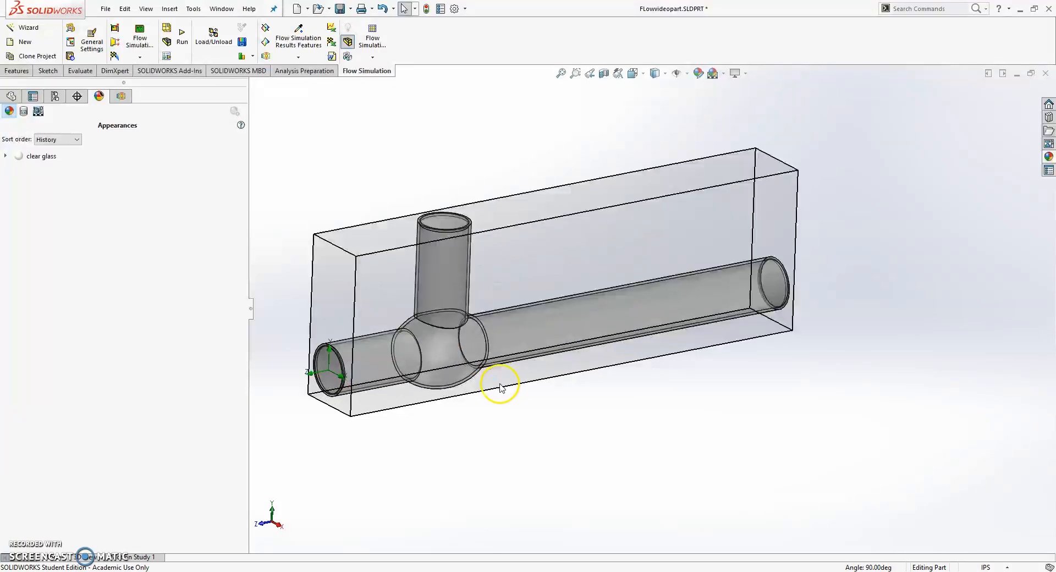
left_click(120, 96)
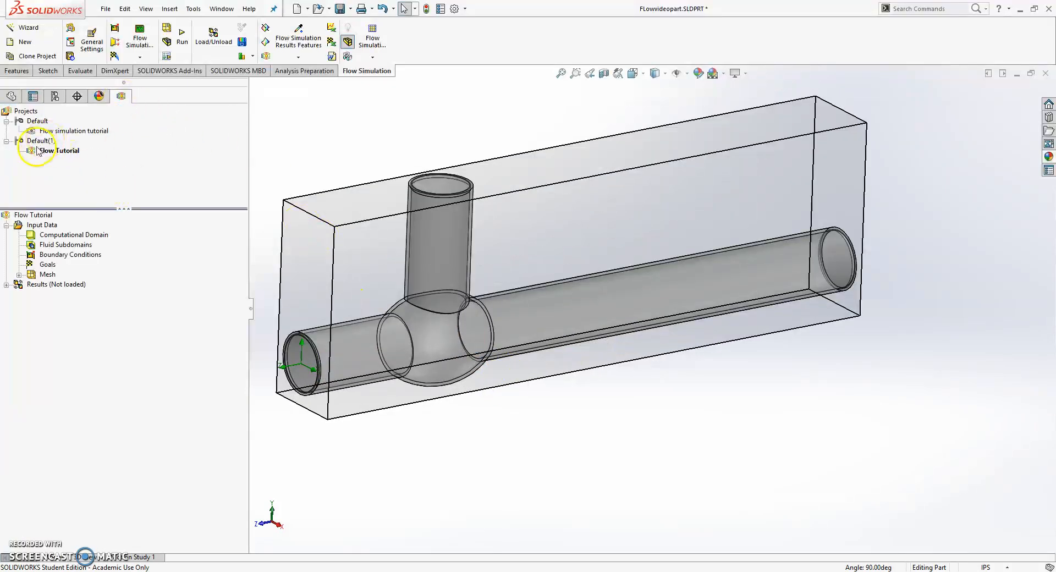
middle_click_drag(358, 335, 539, 330)
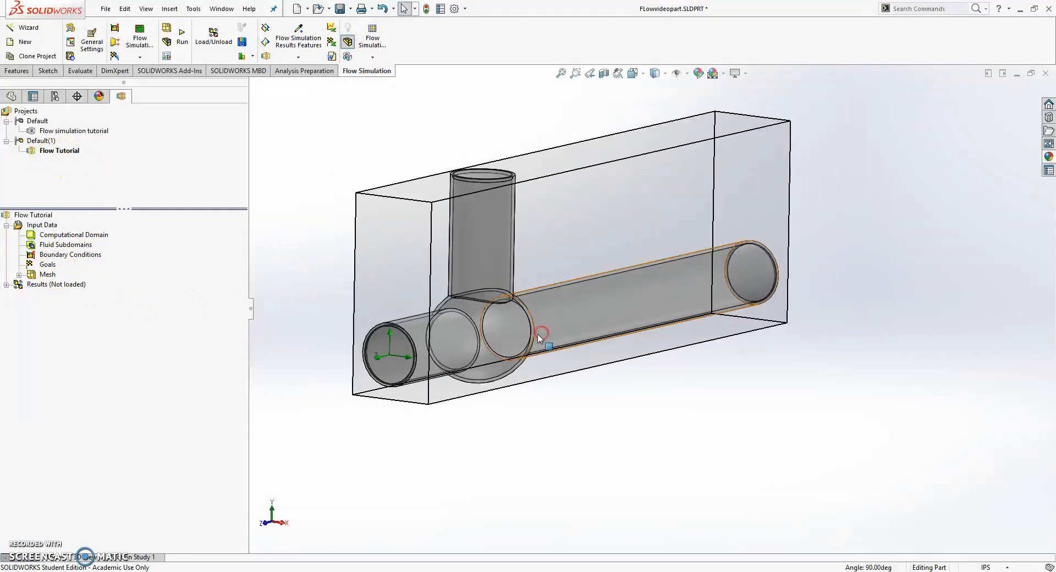
- Start an Inlet Mass Flow boundary condition on the inner lid face of the short horizontal pipe and set the flow to 0.001 kg/s
right_click(66, 255)
left_click(126, 263)
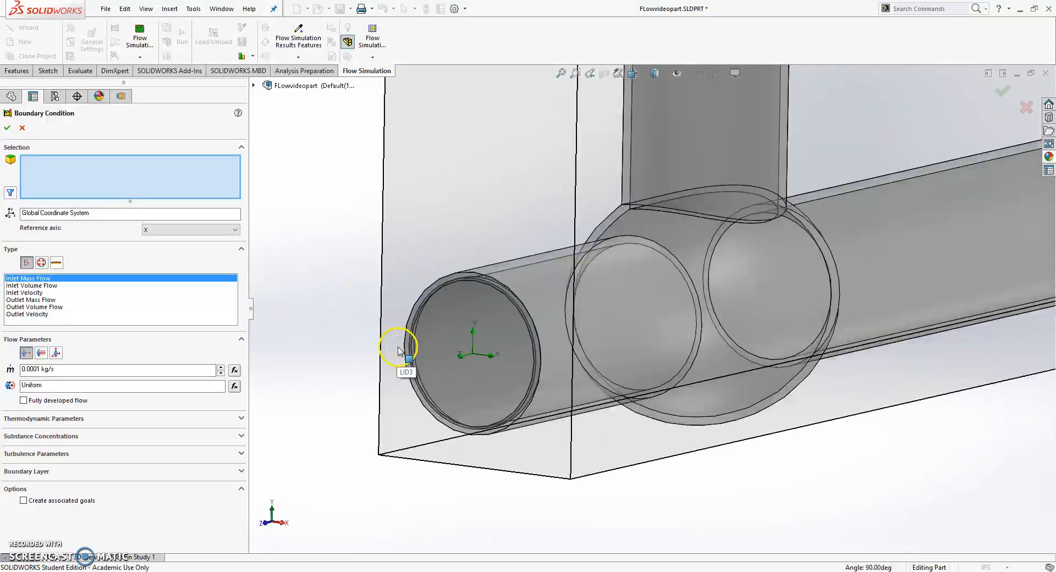
scroll(398, 346, "down", 3)
mouse_move(497, 331)
middle_mouse_down()
mouse_move(440, 348)
mouse_move(506, 325)
middle_mouse_up()
right_click(514, 330)
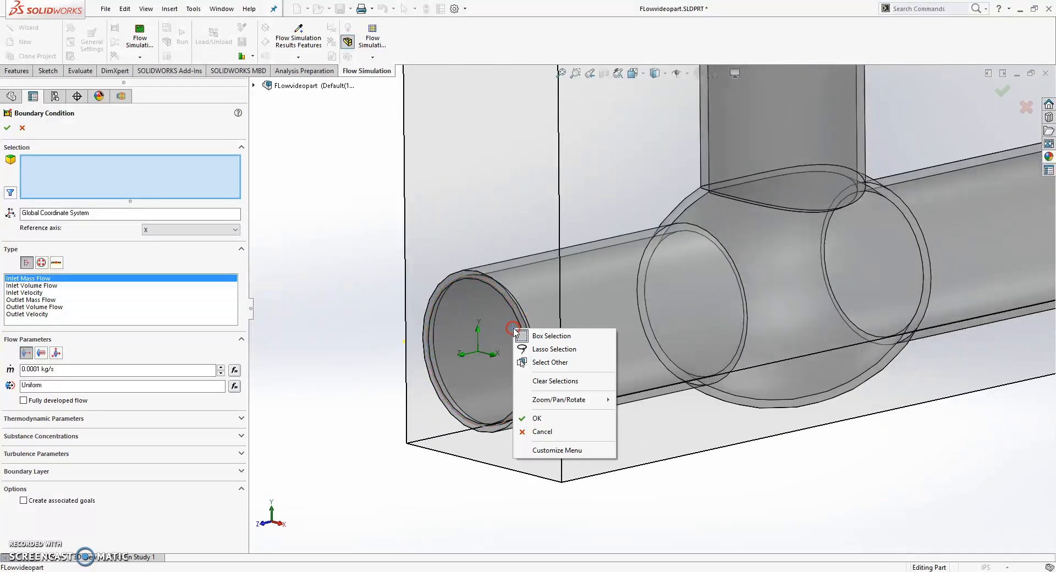
left_click(551, 361)
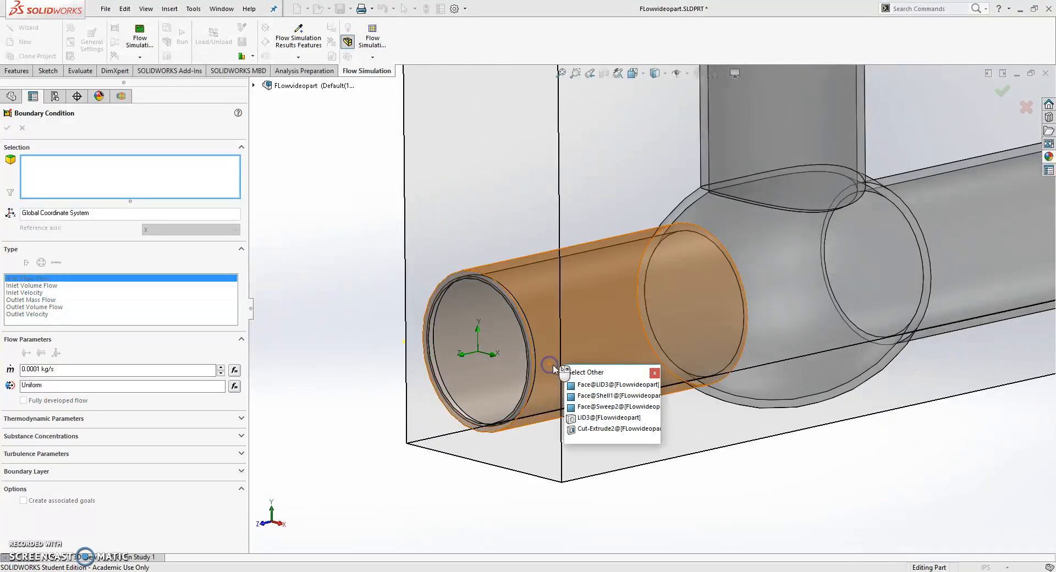
left_click(596, 385)
middle_click_drag(598, 385, 632, 341)
scroll(699, 345, "up", 4)
scroll(584, 347, "up", 1)
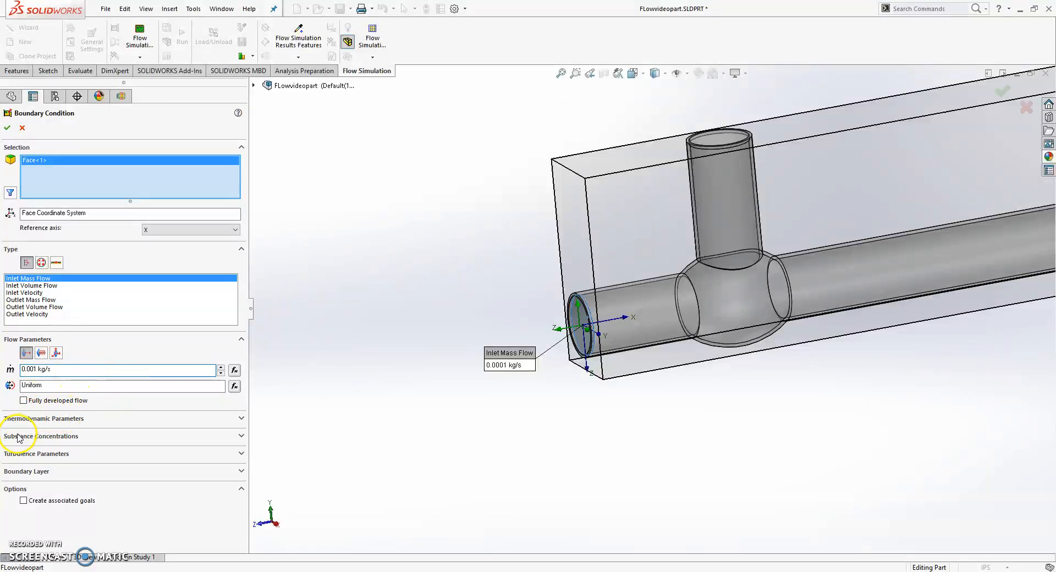
- Set the inlet's mass fractions to 1 for water and 0 for oxygen, and create the boundary condition
left_click(239, 434)
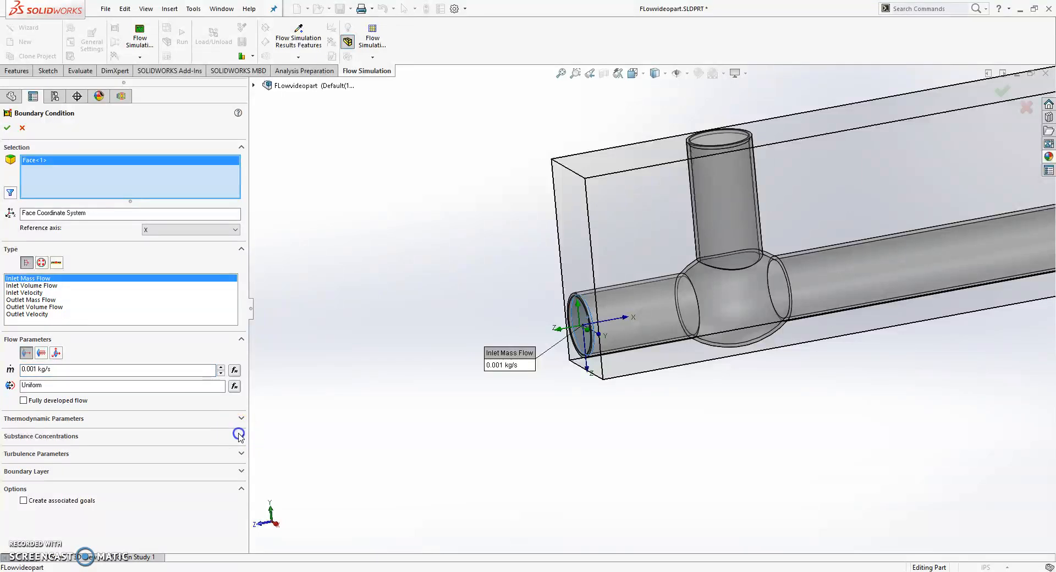
left_click(122, 472)
left_click(159, 488)
type("0")
scroll(148, 485, "down", 1)
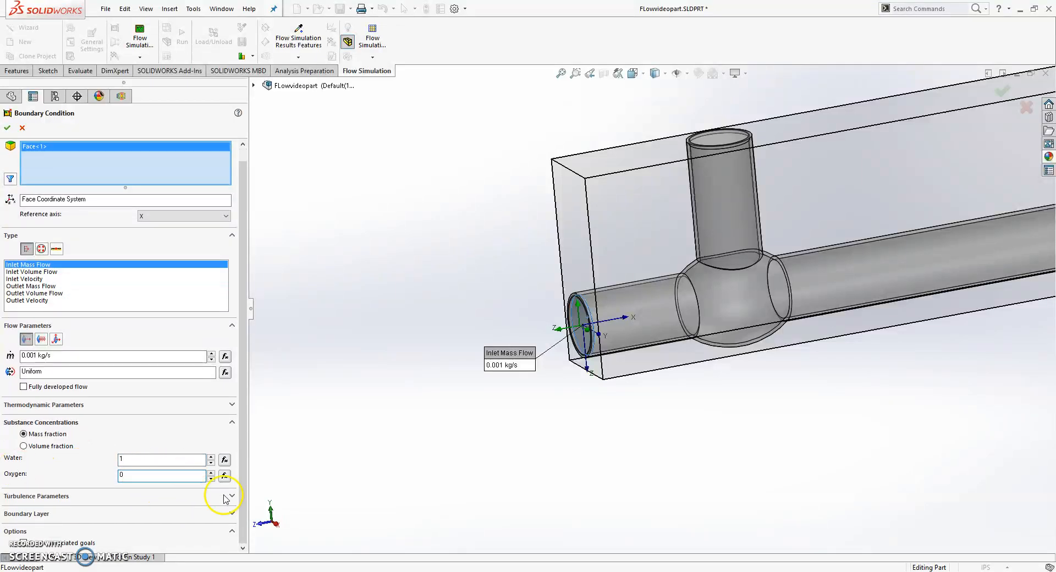
left_click(6, 128)
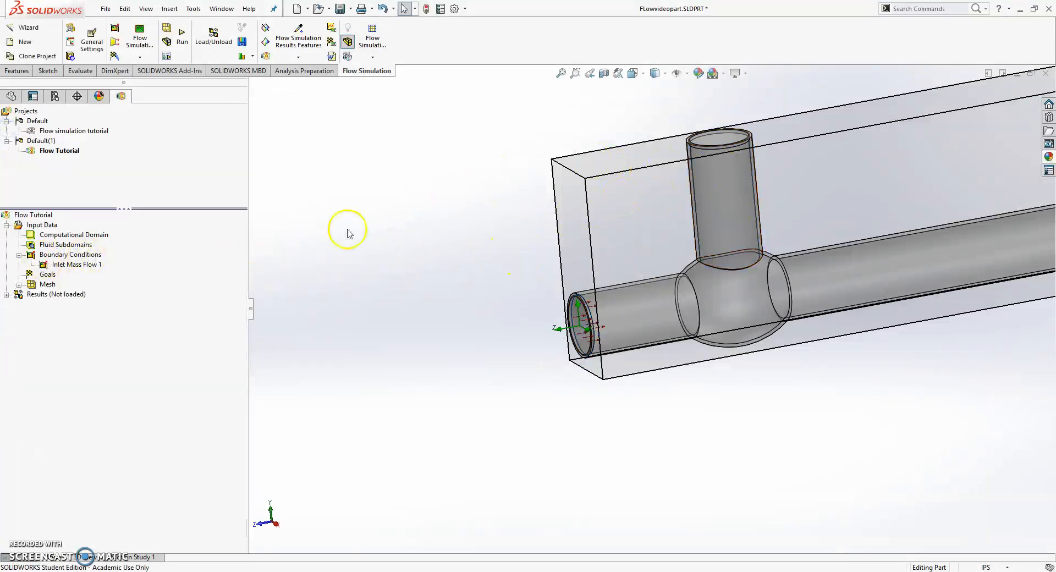
- Start another Inlet Mass Flow boundary condition on the inner lid face of the vertical pipe
right_click(98, 255)
left_click(140, 267)
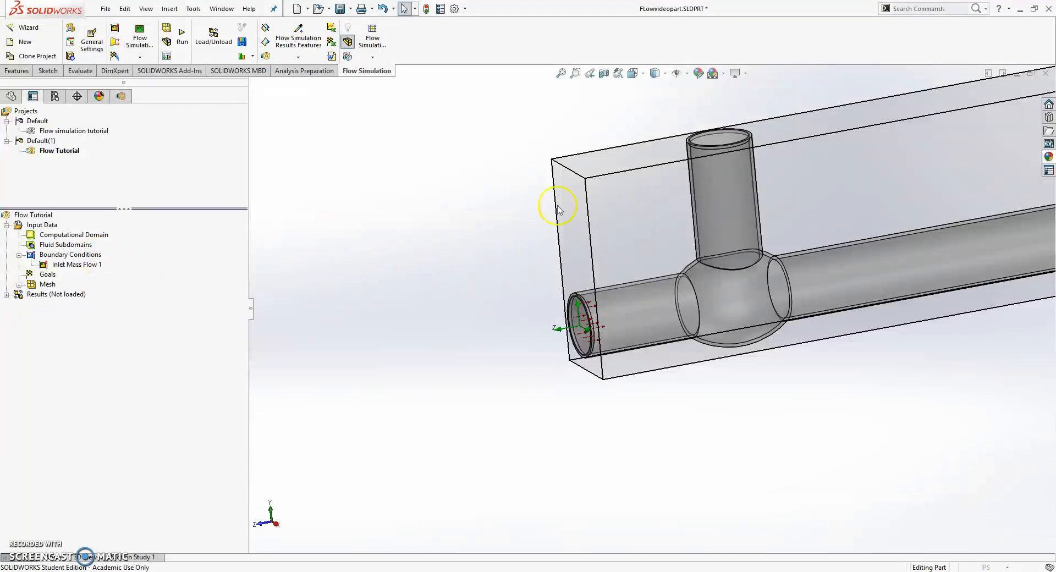
scroll(654, 206, "up", 2)
scroll(704, 187, "down", 5)
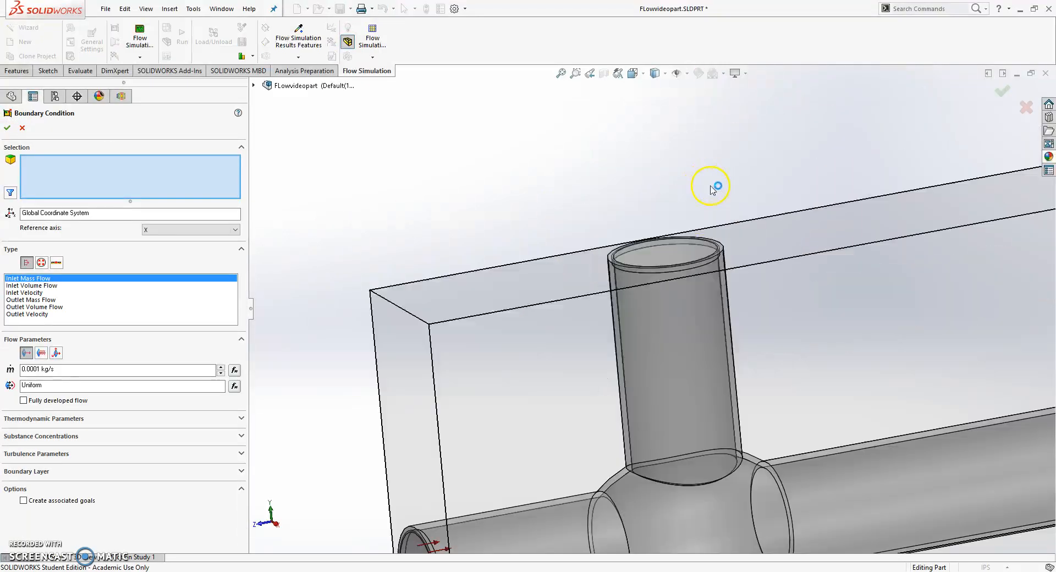
right_click(670, 251)
left_click(744, 296)
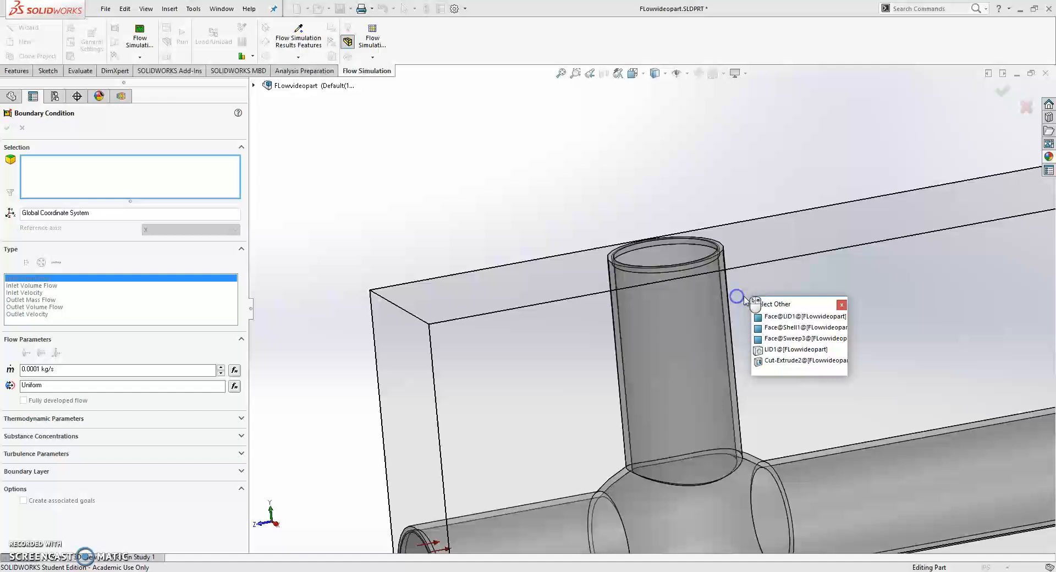
left_click(802, 316)
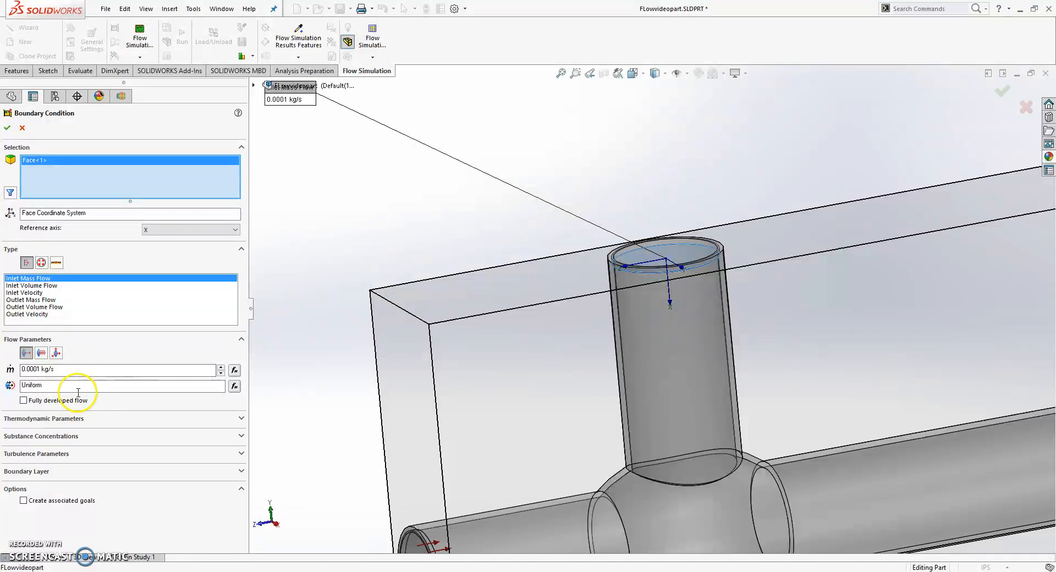
- Set the vertical inlet's mass fractions to 0 for water and 1 for oxygen, and create the condition with 0.0001 kg/s mass flow
left_click(238, 435)
left_click_drag(146, 478, 92, 488)
type("0")
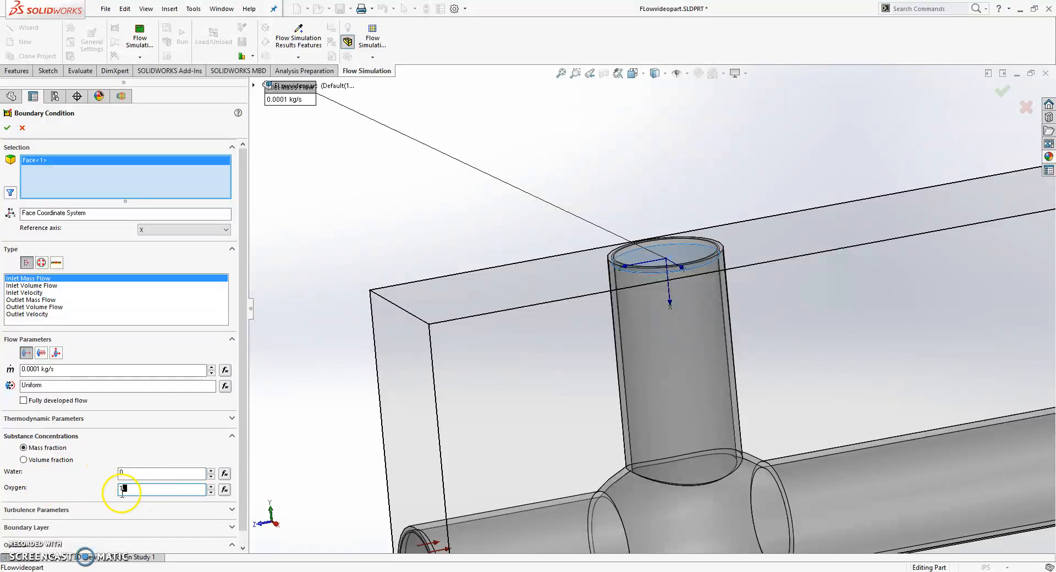
left_click_drag(174, 490, 100, 492)
type("1")
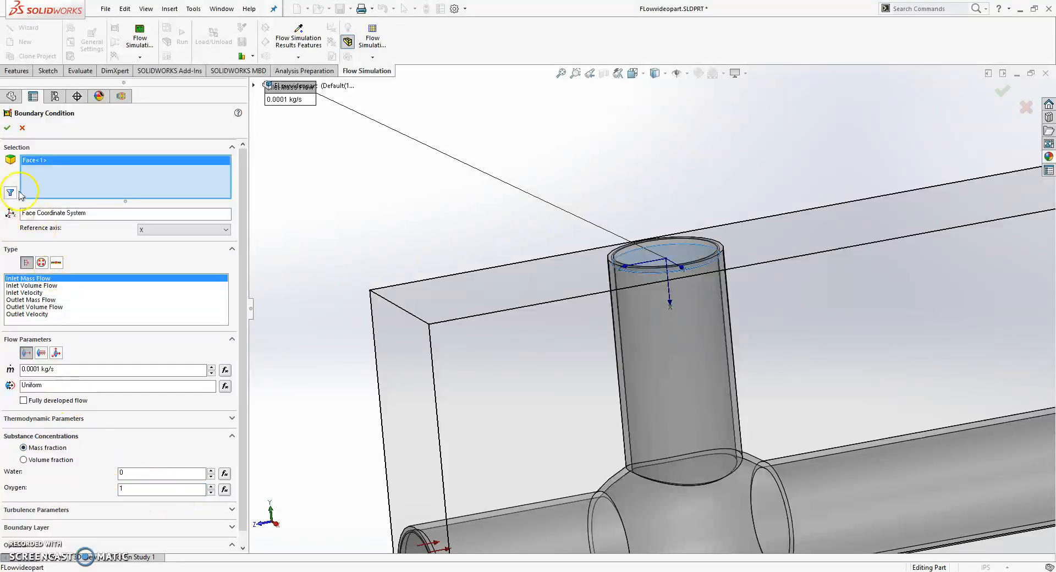
scroll(182, 416, "down", 2)
scroll(184, 422, "up", 2)
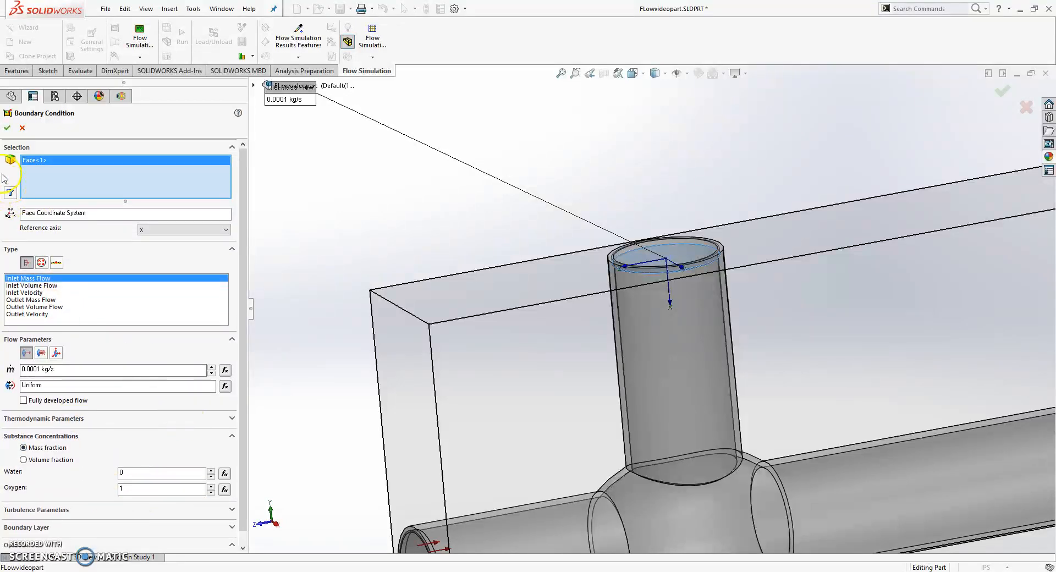
left_click(7, 127)
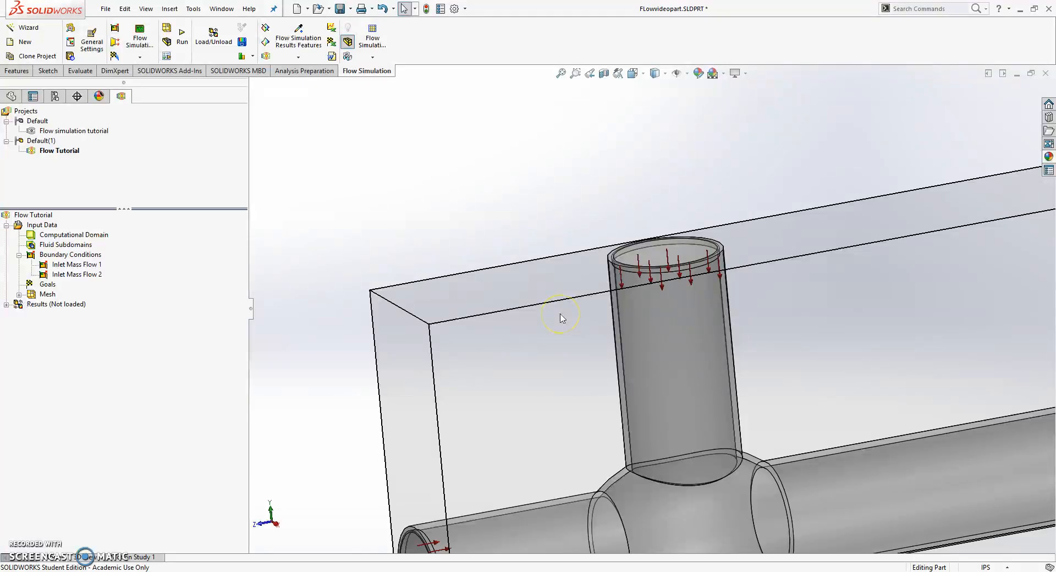
- Add an Environment Pressure boundary condition to the inner lid face at the long pipe's far end, keeping 101325 Pa and 293.2 K
scroll(569, 315, "up", 4)
scroll(984, 352, "down", 5)
middle_click_drag(961, 355, 857, 370)
right_click(71, 254)
left_click(132, 266)
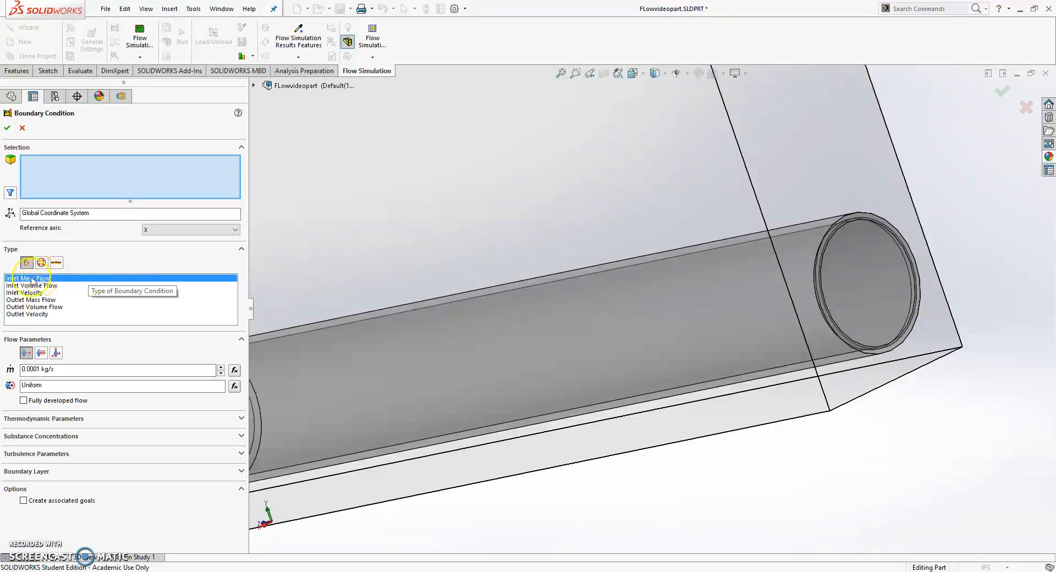
left_click(41, 262)
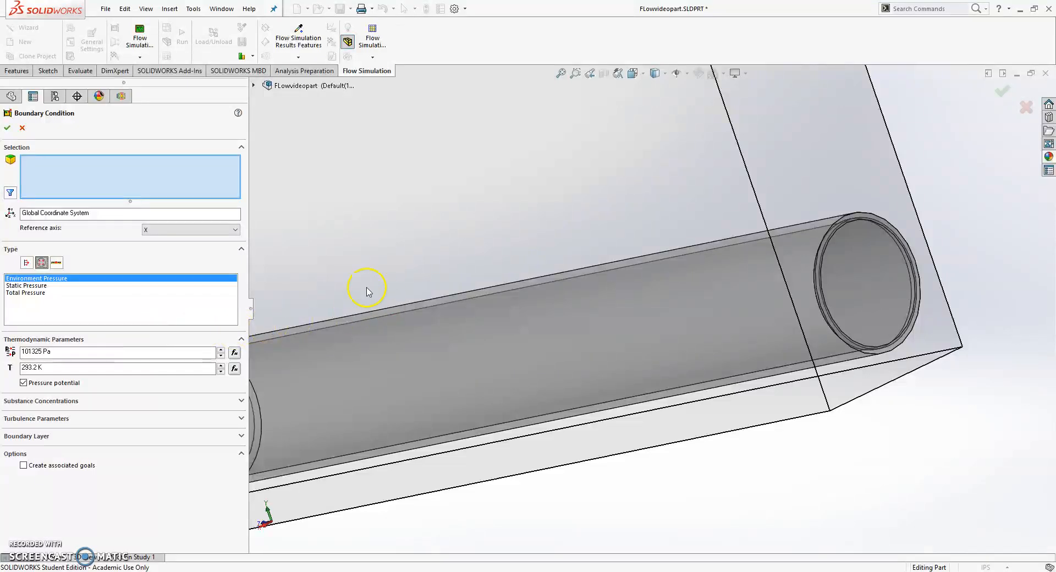
right_click(846, 258)
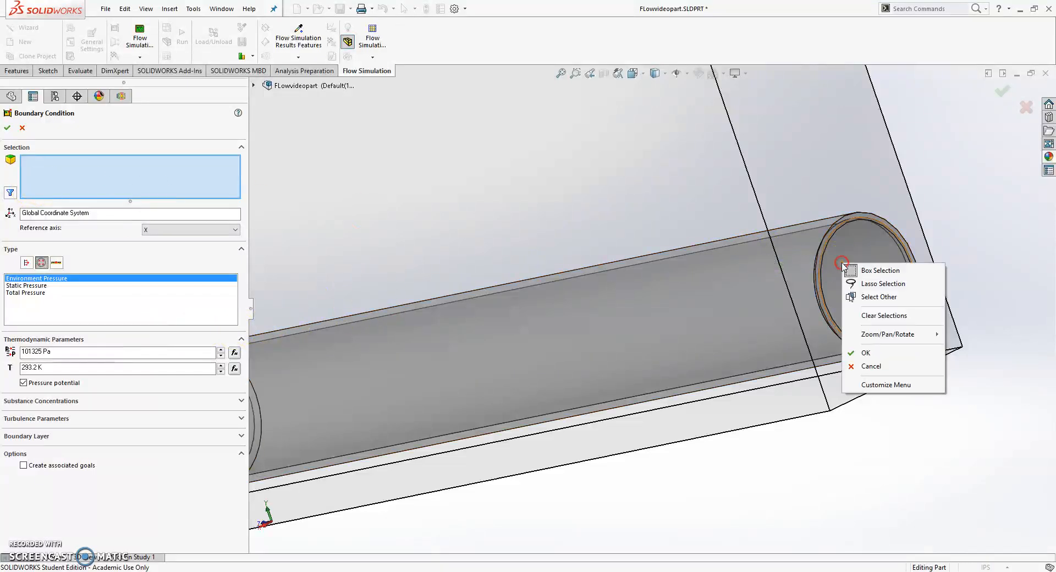
left_click(866, 299)
left_click(935, 321)
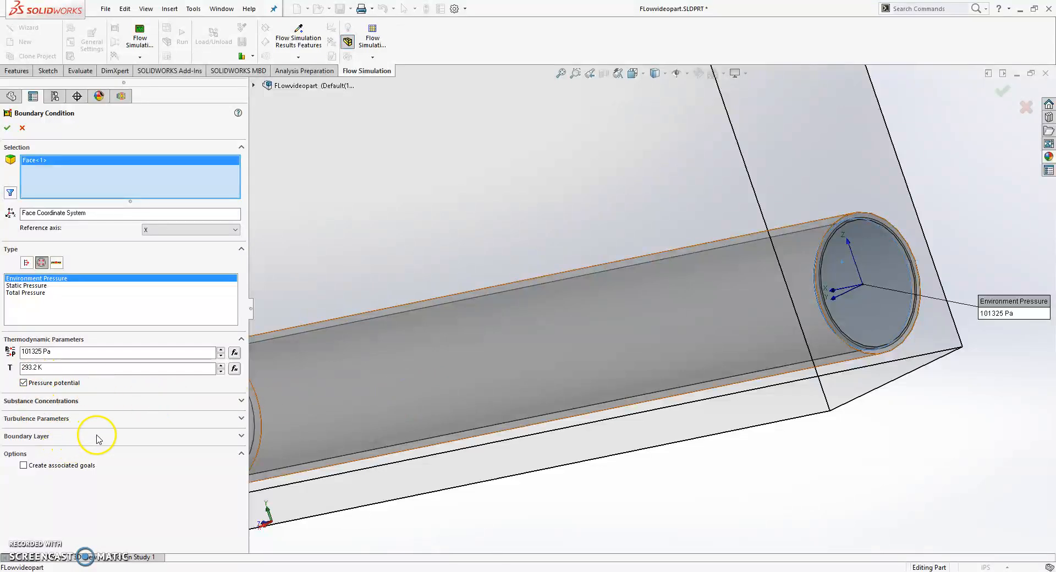
left_click(8, 128)
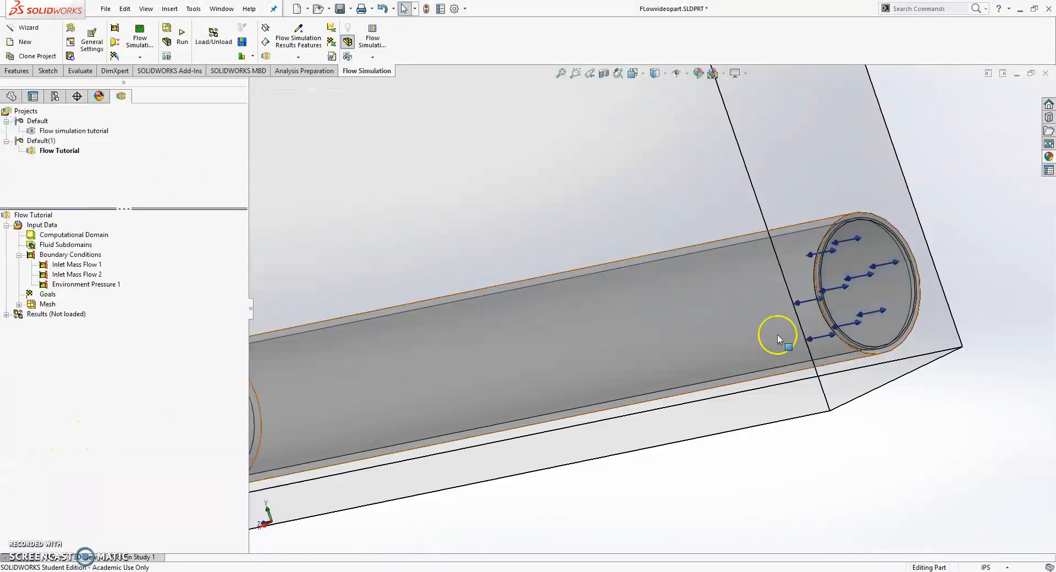
- Start inserting global goals and widen the parameter table so its average and maximum columns are readable
scroll(641, 365, "up", 5)
mouse_move(518, 366)
middle_mouse_down()
mouse_move(590, 363)
mouse_move(535, 365)
middle_mouse_up()
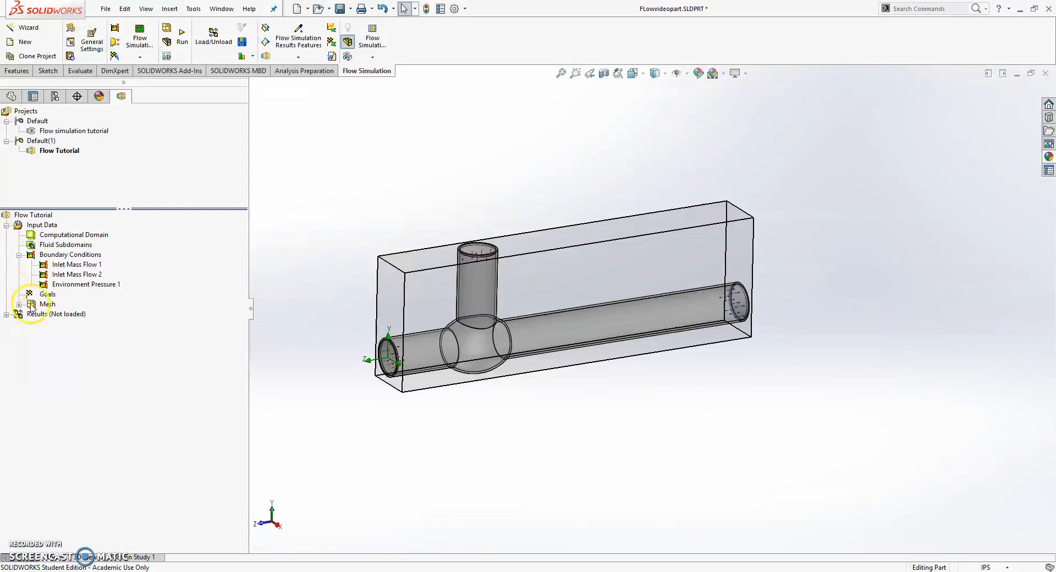
right_click(43, 298)
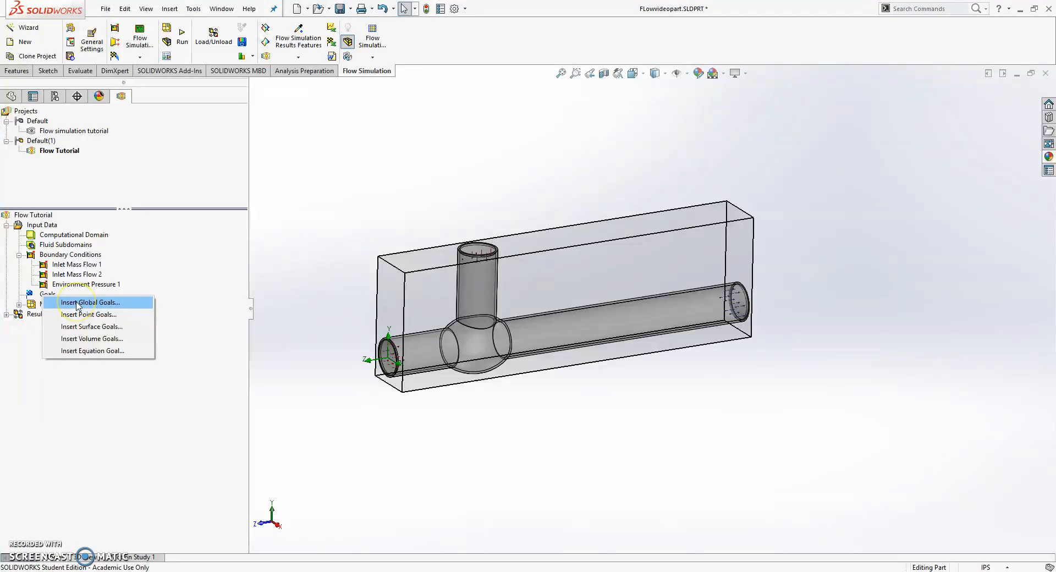
left_click(78, 303)
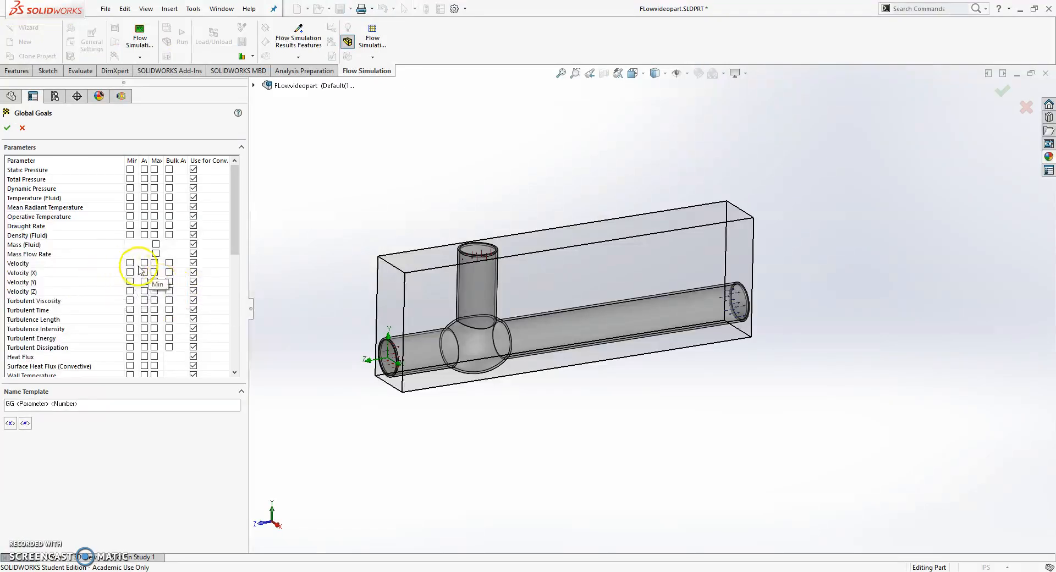
left_click_drag(251, 309, 271, 308)
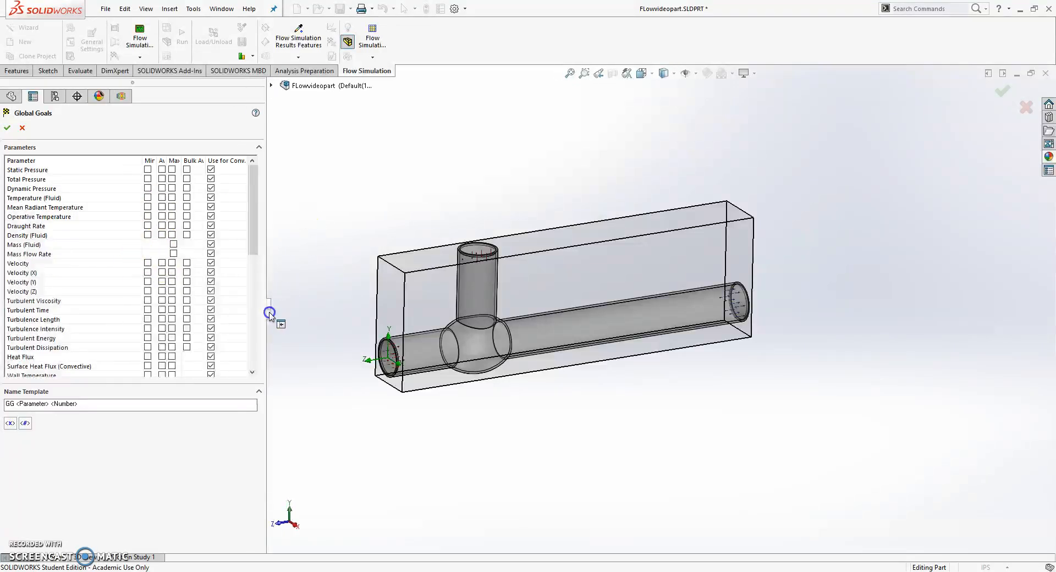
left_click(162, 161)
mouse_move(161, 162)
left_mouse_down()
mouse_move(149, 161)
mouse_move(197, 159)
mouse_move(171, 159)
left_mouse_up()
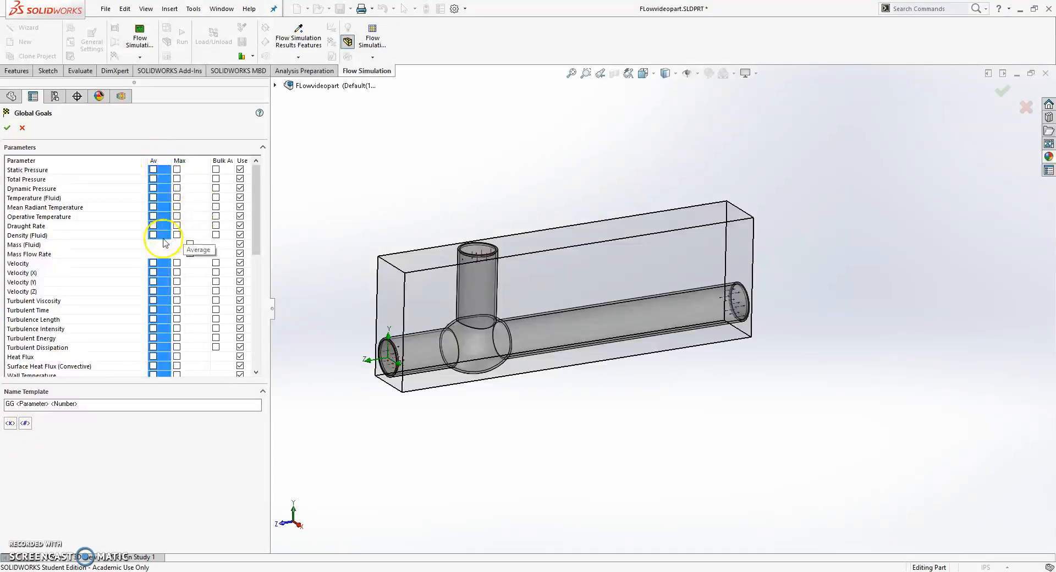
- Choose average and maximum Velocity as global goals and create them
left_click(153, 263)
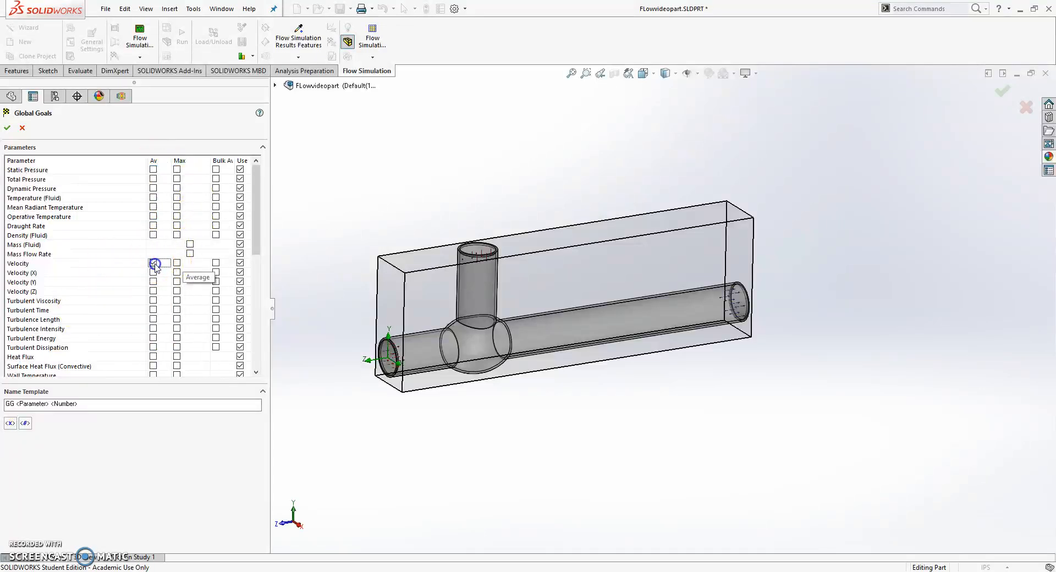
left_click(177, 263)
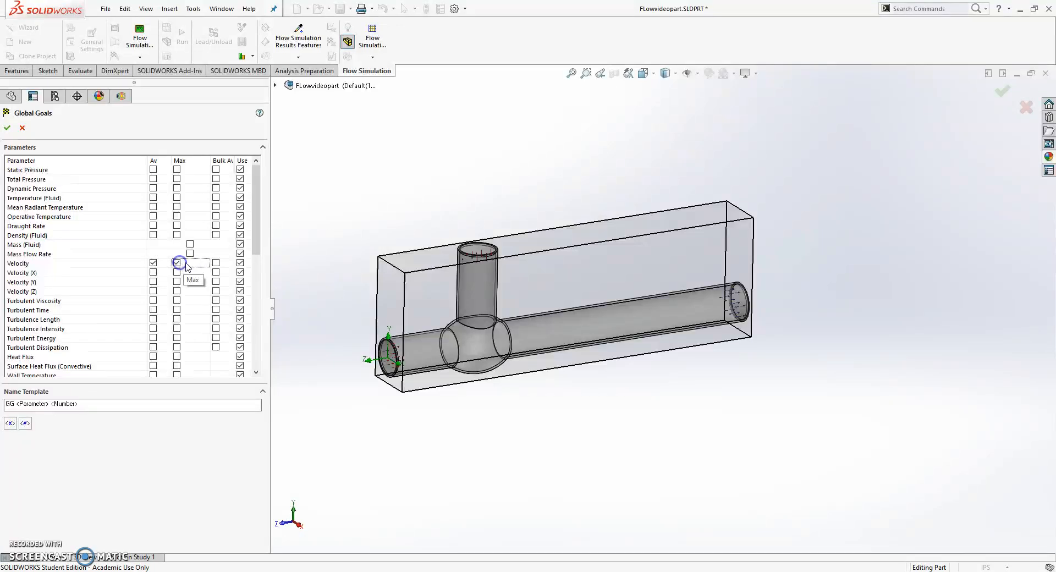
left_click(8, 128)
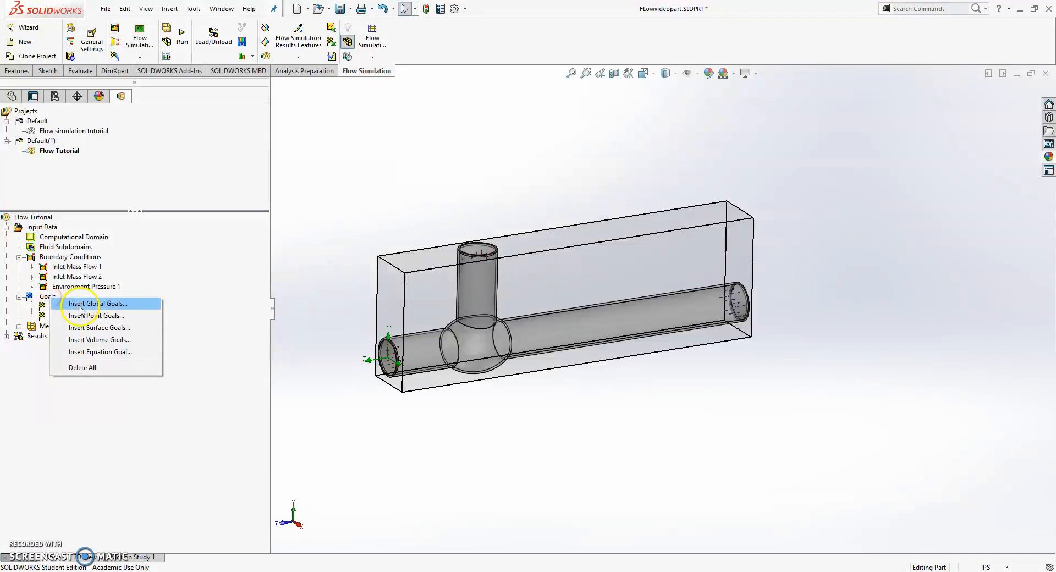
- Start inserting surface goals and bring the boundary conditions into view in the analysis tree above the goal settings
left_click(94, 328)
left_click(121, 95)
left_click_drag(137, 124, 125, 202)
scroll(83, 126, "up", 5)
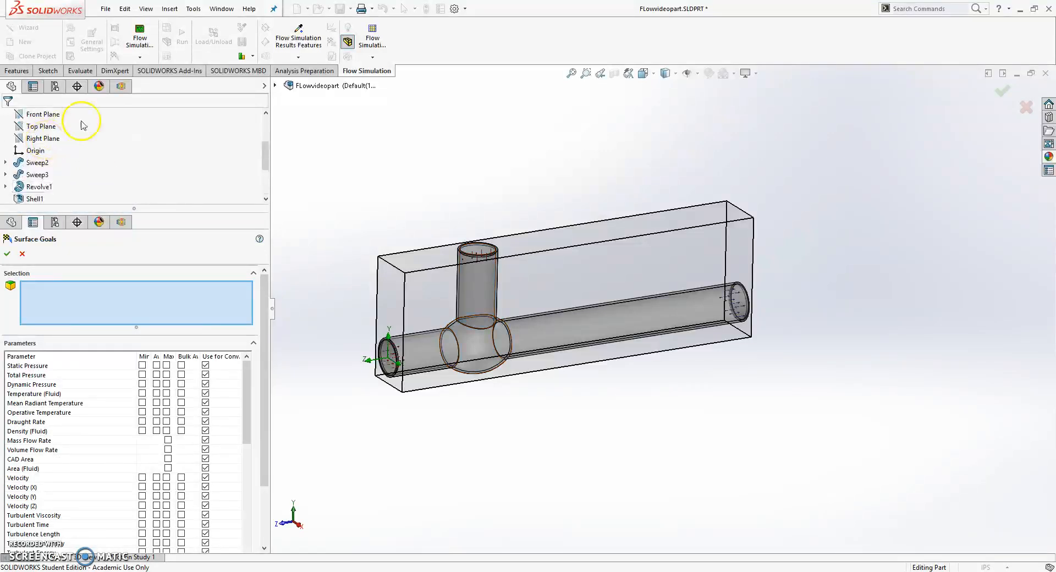
left_click(121, 86)
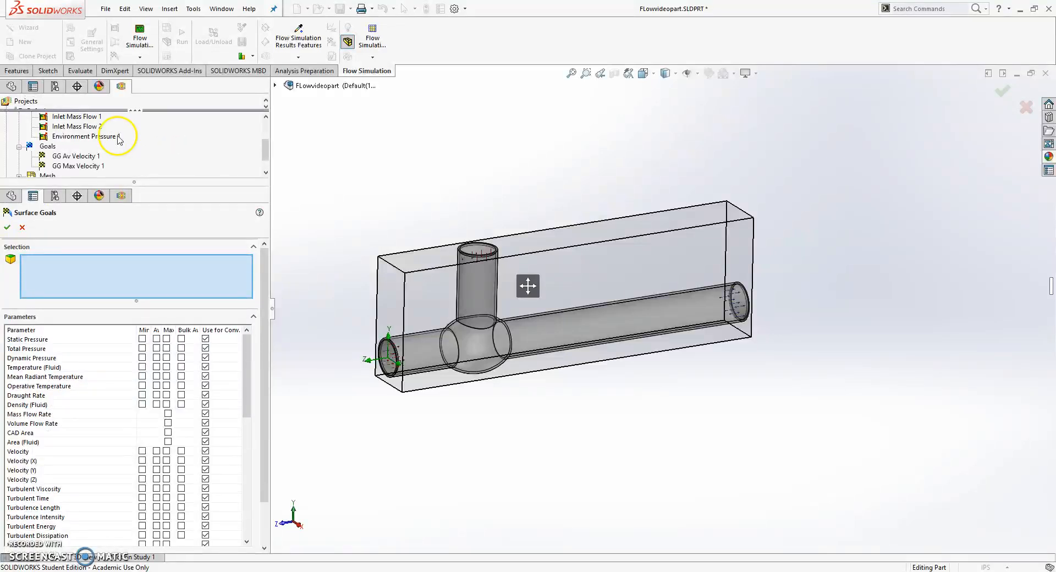
scroll(125, 144, "up", 2)
- Create a separate Mass Flow Rate surface goal for each face of the two inlet mass flow conditions and the environment pressure condition
left_click(78, 157)
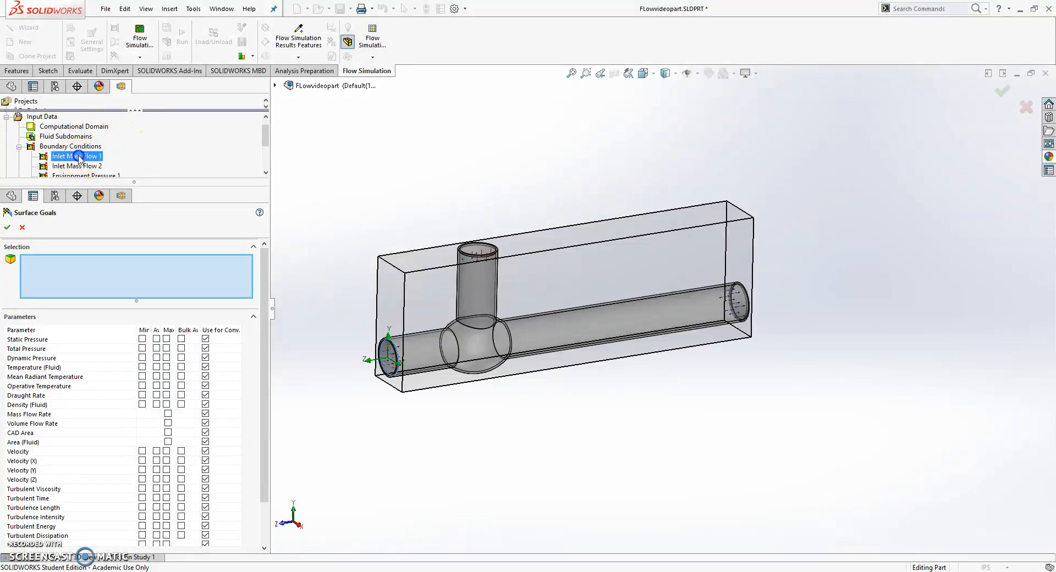
left_click(86, 166)
left_click(92, 174)
scroll(147, 161, "down", 2)
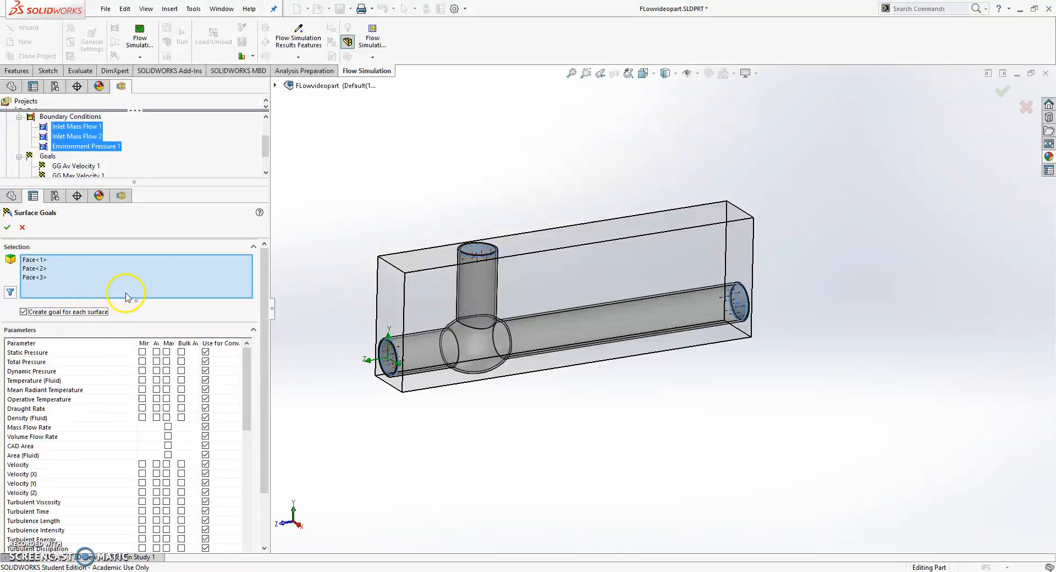
left_click(168, 427)
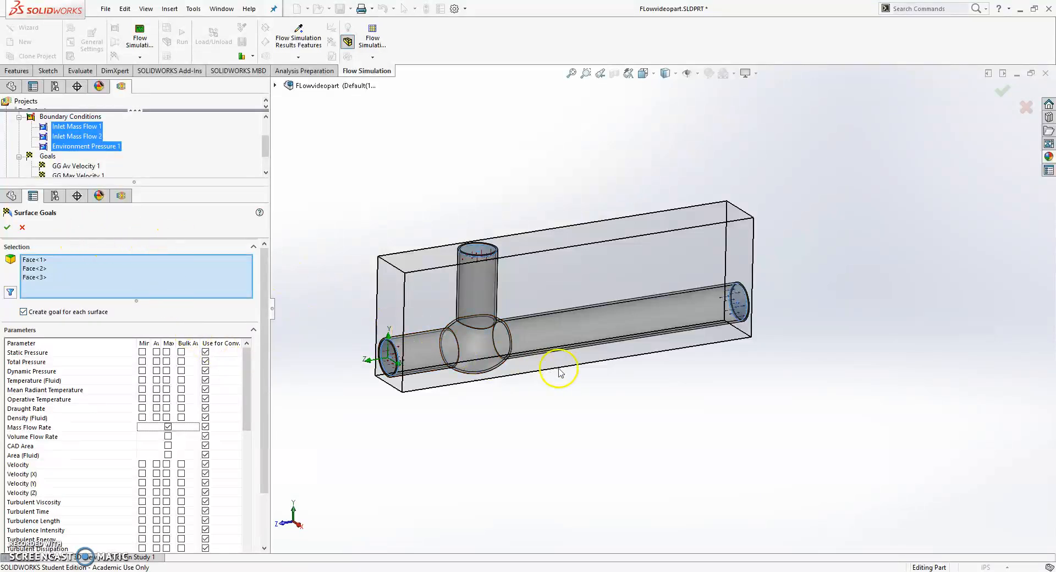
left_click(7, 227)
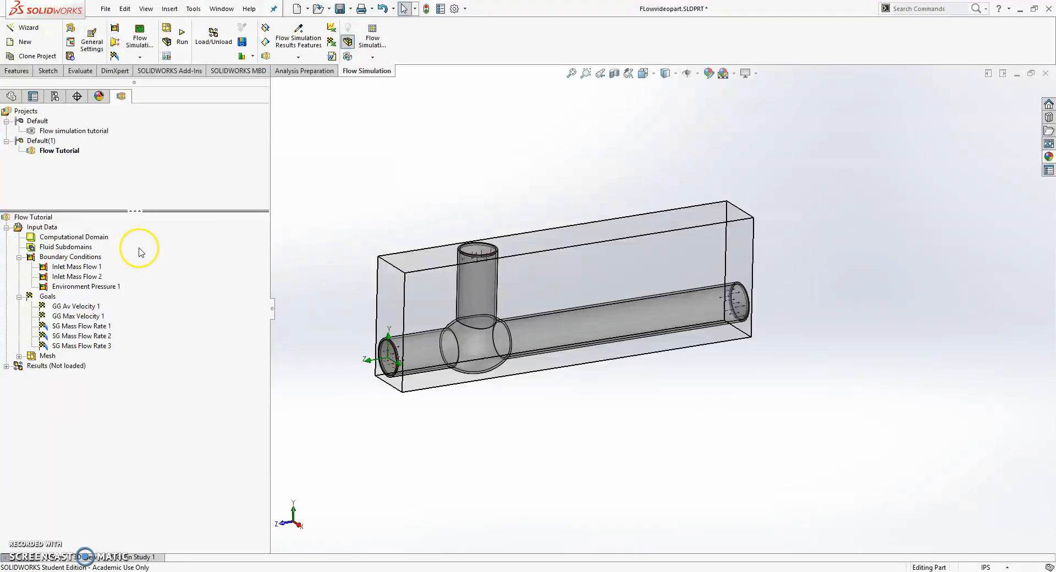
right_click(48, 298)
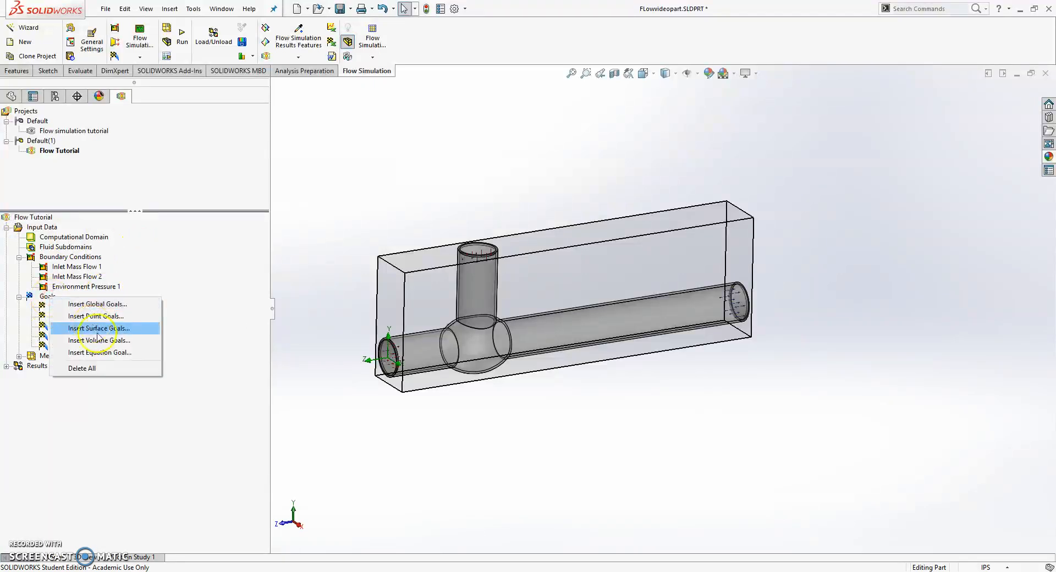
left_click(103, 350)
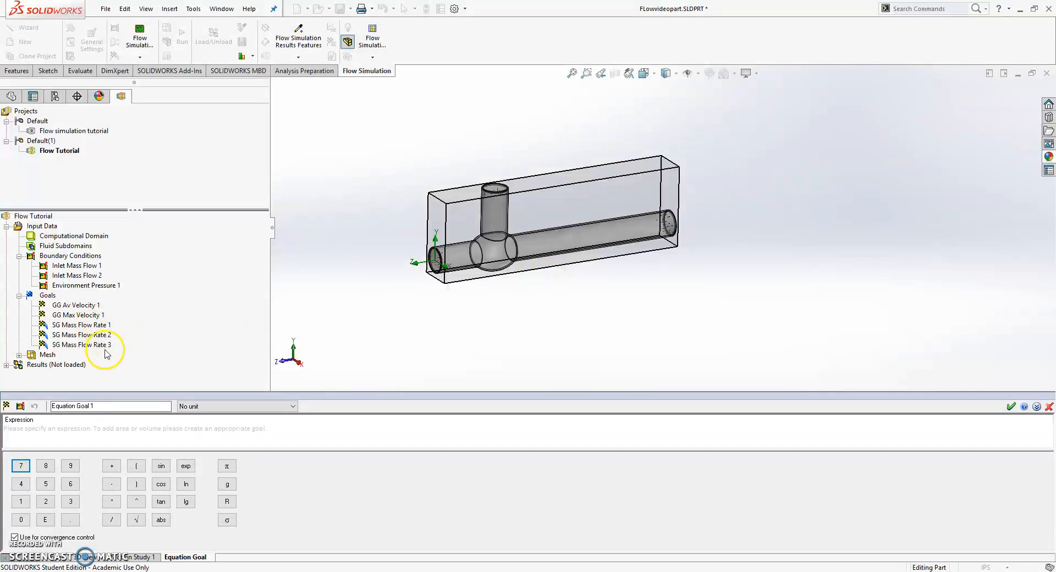
left_click(1049, 406)
- Check which pipe opening each of the three mass flow rate surface goals belongs to
left_click(82, 326)
left_click(84, 336)
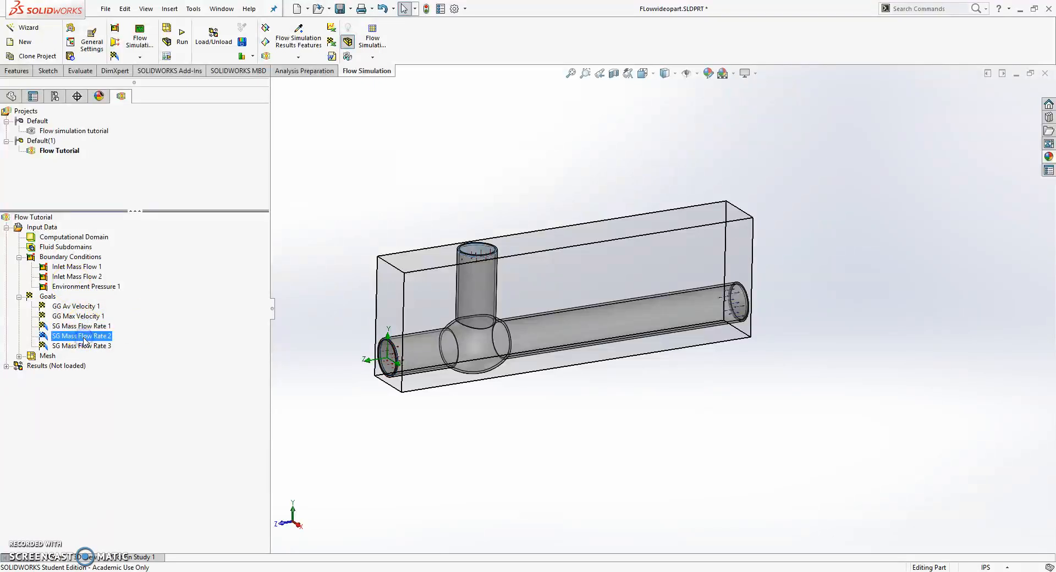
left_click(85, 328)
left_click(86, 336)
left_click(88, 346)
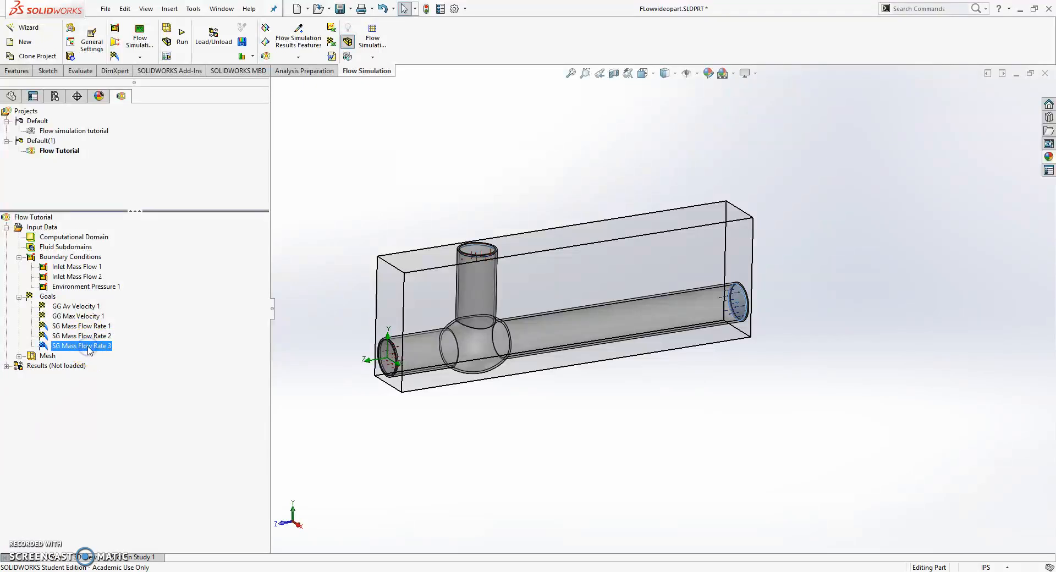
- Create an equation goal with the expression {SG Mass Flow Rate 3}-{SG Mass Flow Rate 2}+{SG Mass Flow Rate 1}
right_click(54, 300)
left_click(113, 349)
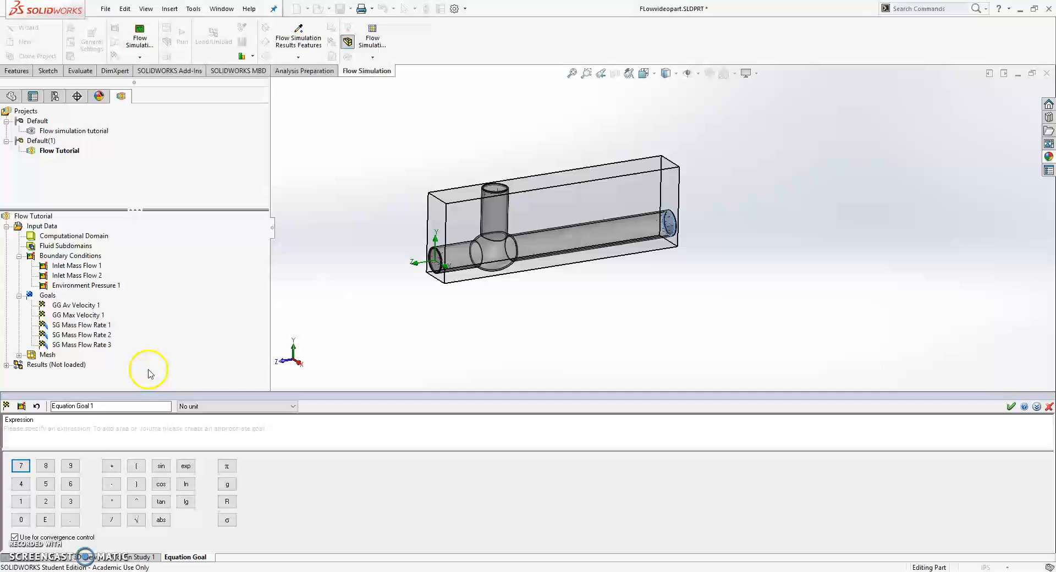
left_click(91, 345)
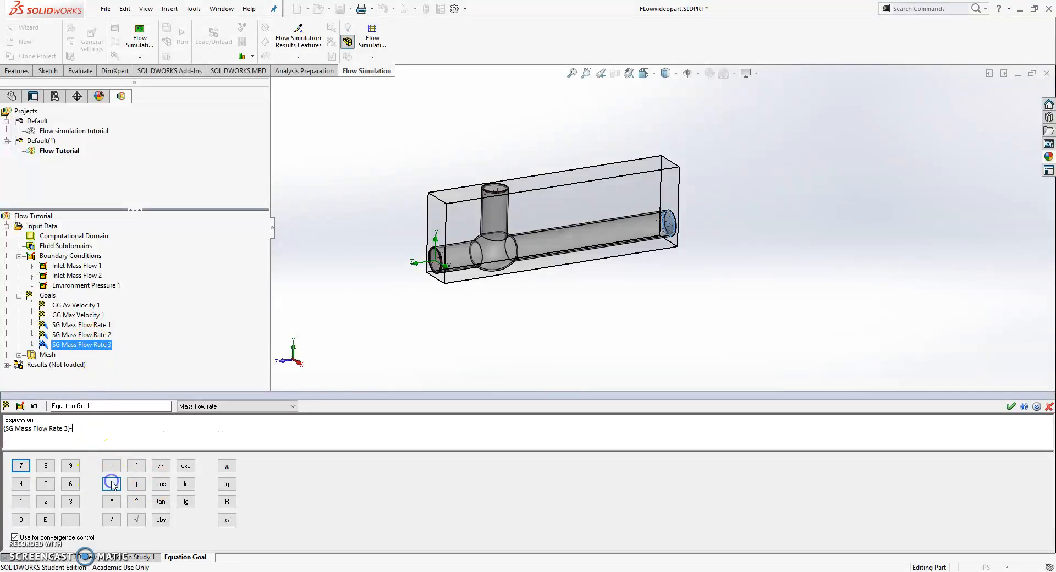
left_click(94, 335)
left_click(112, 467)
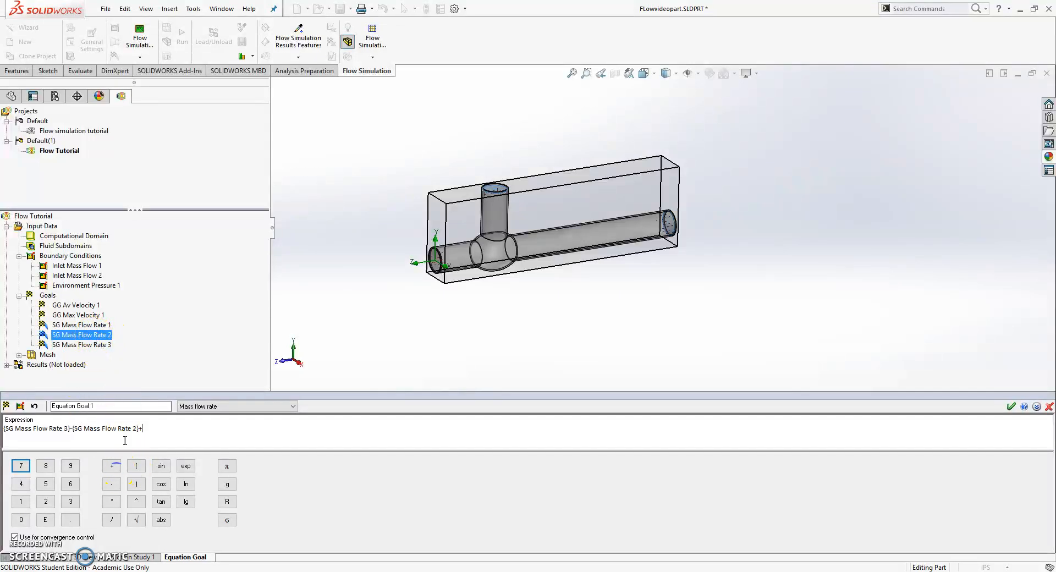
left_click(105, 325)
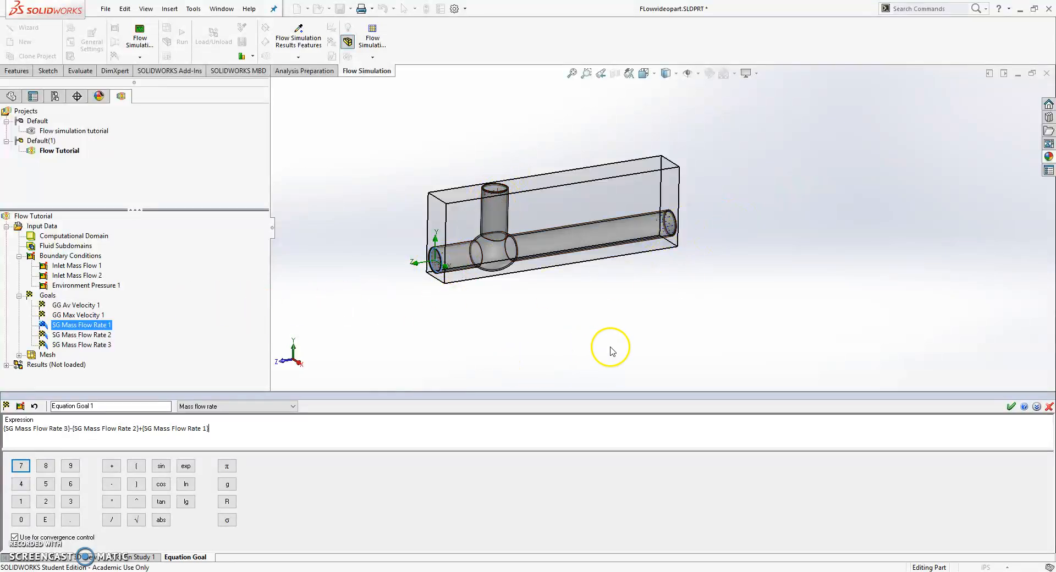
left_click(1010, 407)
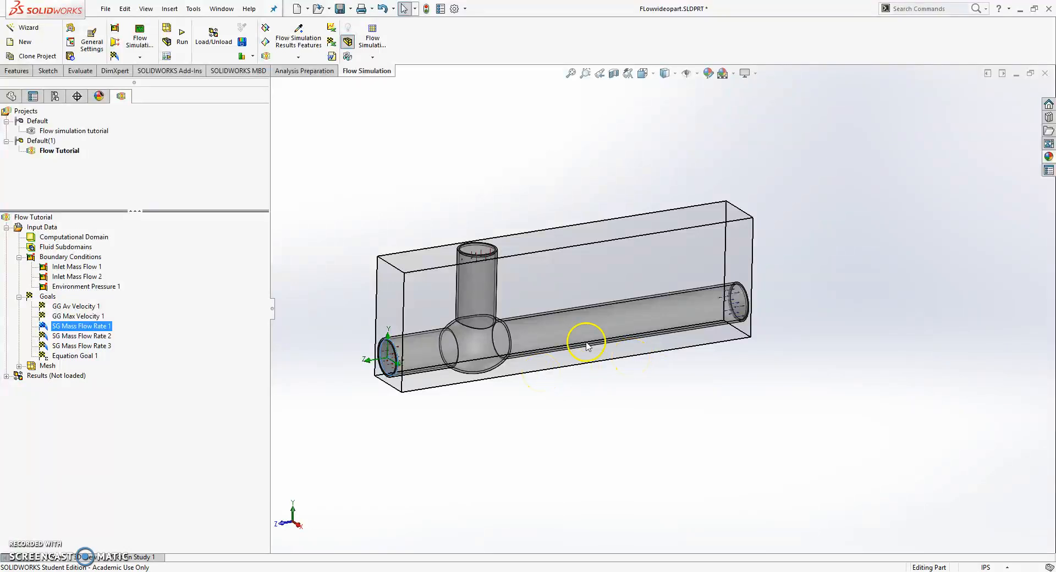
- Run a new calculation on this computer with 4 CPUs and results loading enabled, and dismiss the solver window when it finishes
left_click(182, 36)
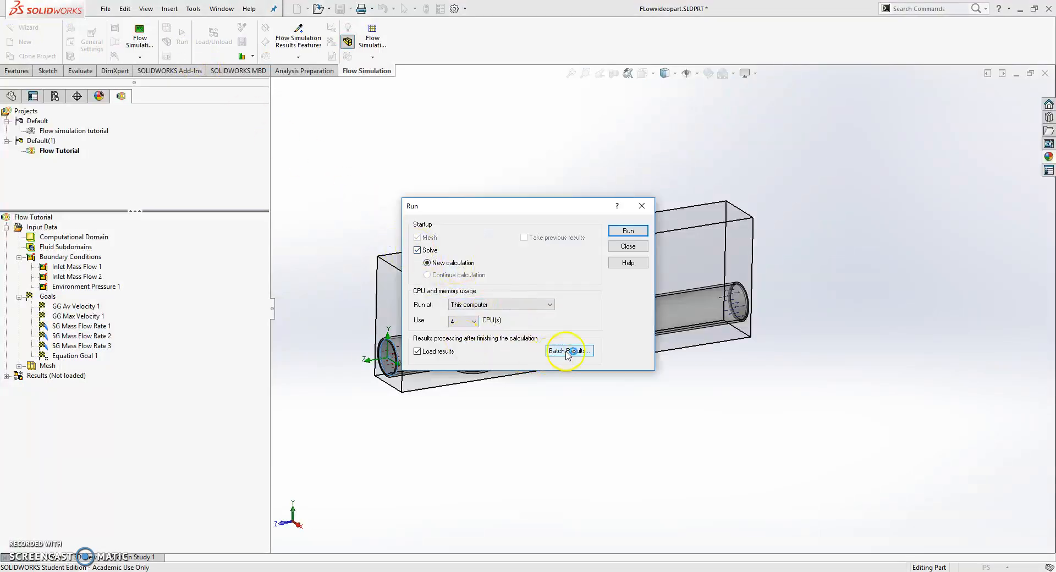
left_click(628, 231)
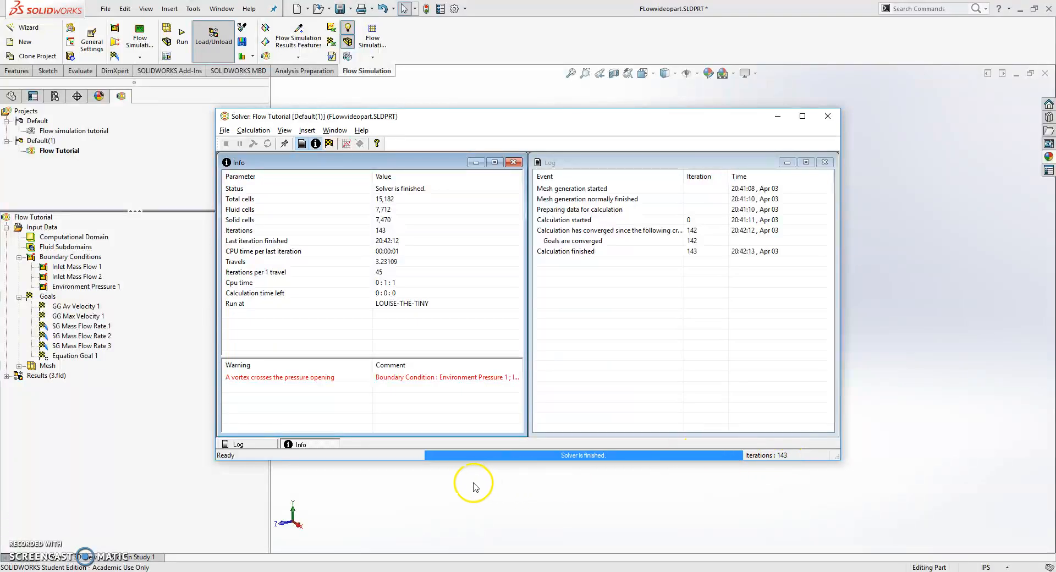
left_click(638, 517)
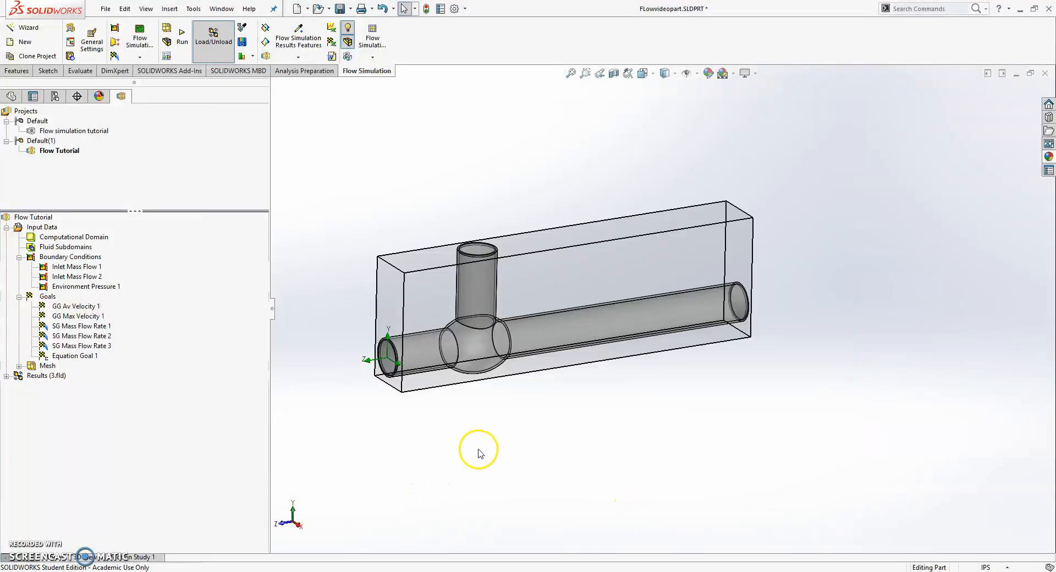
- Start a flow trajectories plot from the loaded results with the Right Plane as its starting reference
left_click(6, 376)
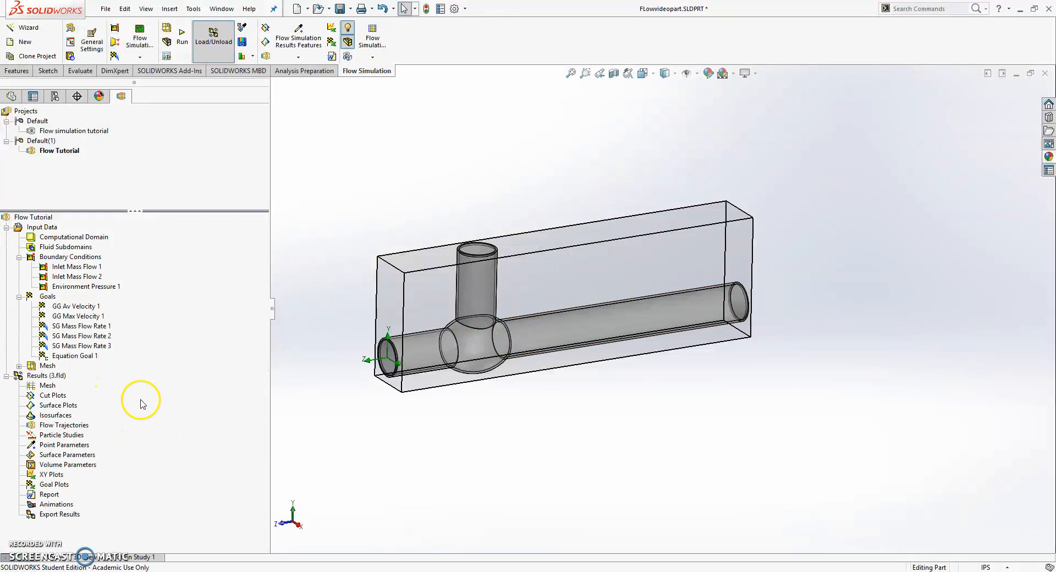
right_click(79, 426)
left_click(108, 433)
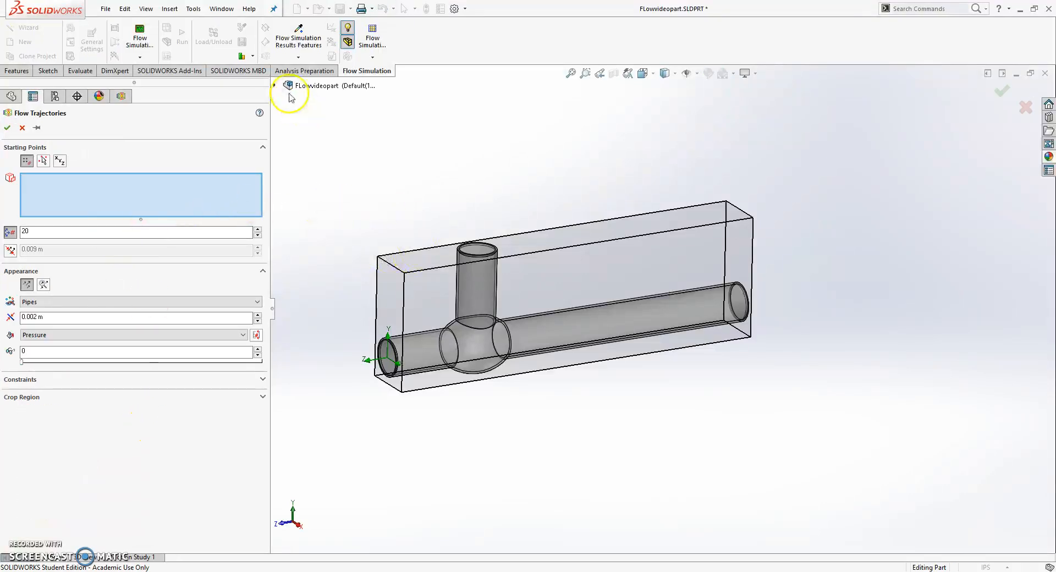
left_click(274, 85)
left_click(312, 186)
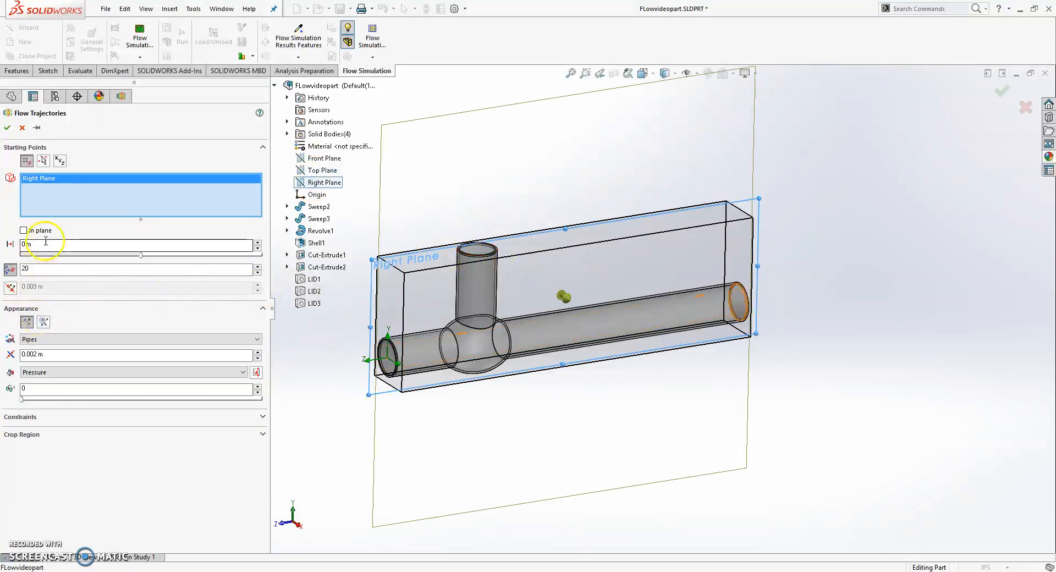
- Replace the Right Plane with the faces of the two inlet mass flow conditions as the trajectories' starting points
left_click(117, 101)
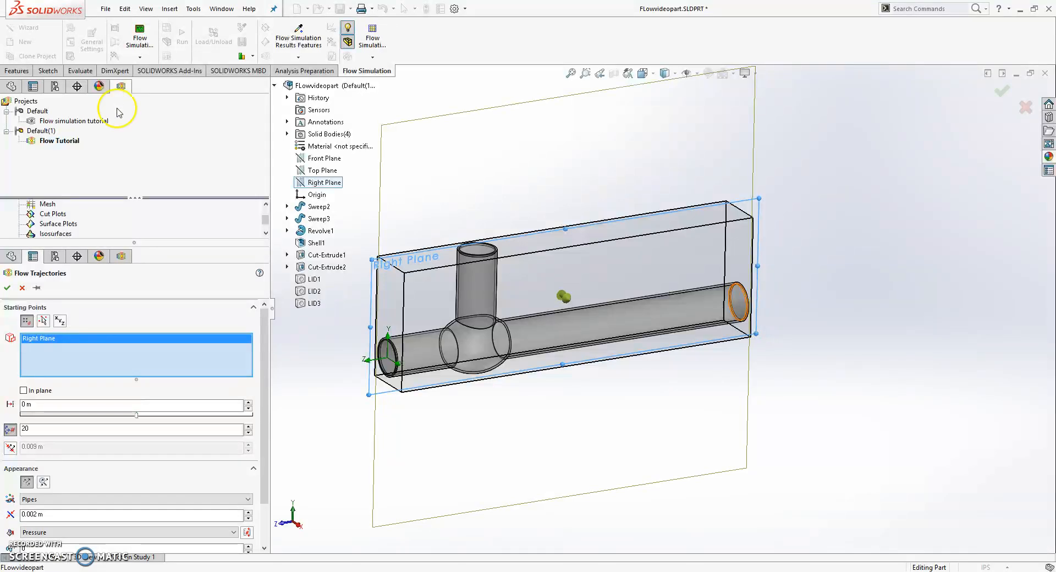
left_click(131, 197)
scroll(132, 160, "up", 6)
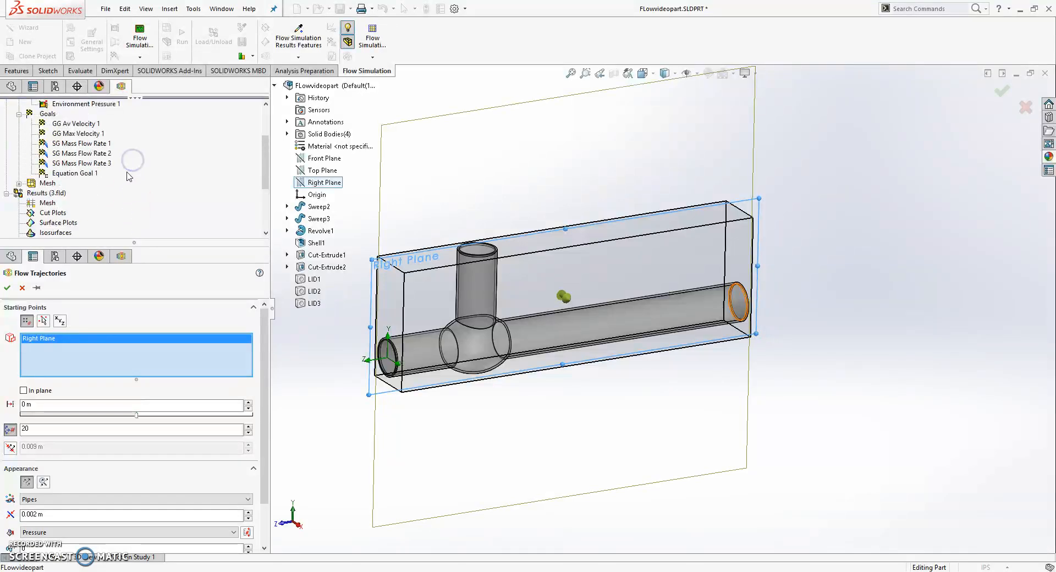
left_click(79, 144)
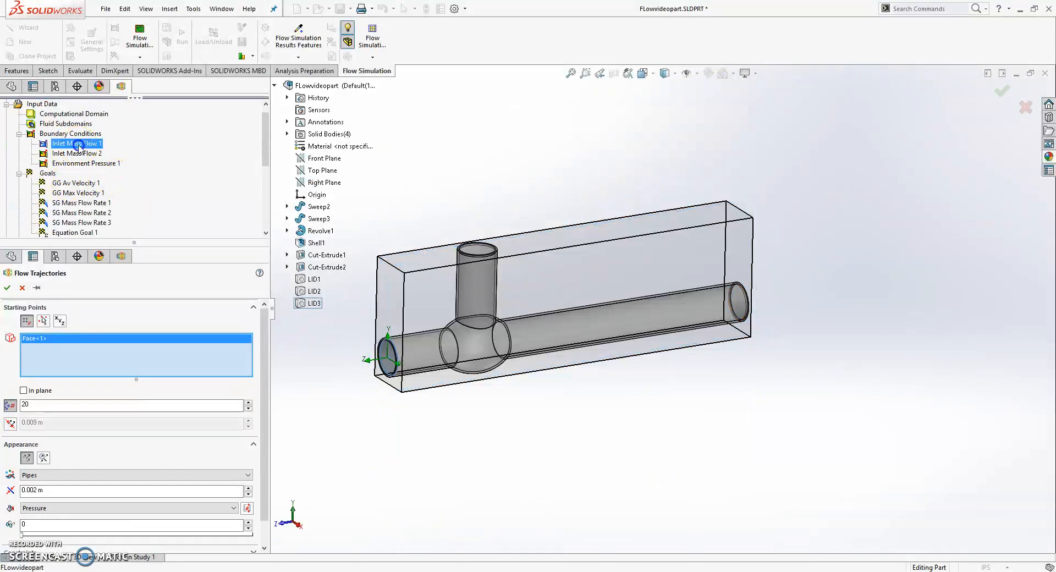
left_click(80, 154)
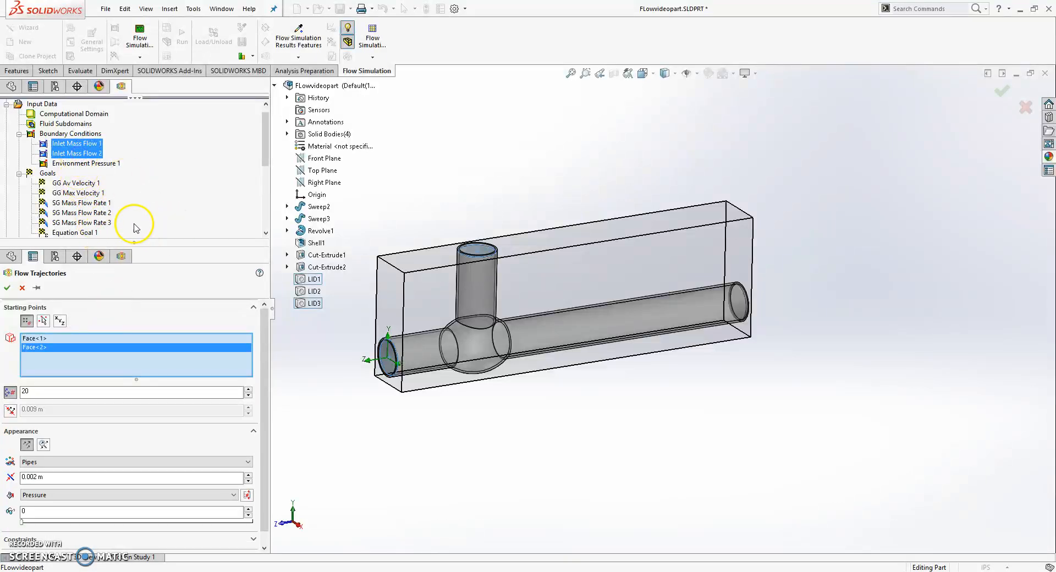
scroll(134, 224, "down", 2)
left_click_drag(138, 243, 119, 68)
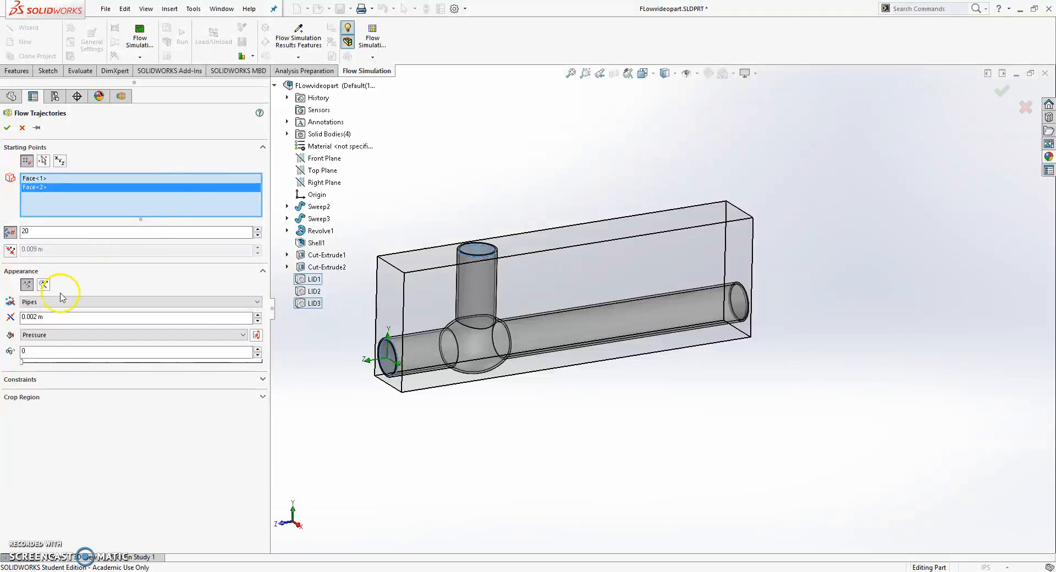
- Set the number of trajectory points to 60, draw them as Lines with Arrows, and create the pressure-colored plot
double_click(28, 232)
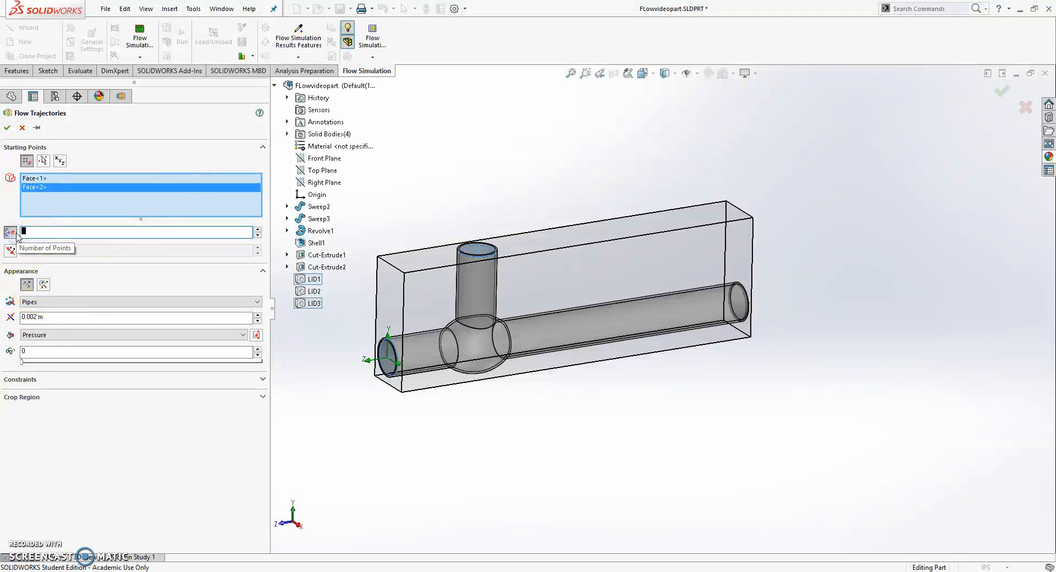
left_click(31, 231)
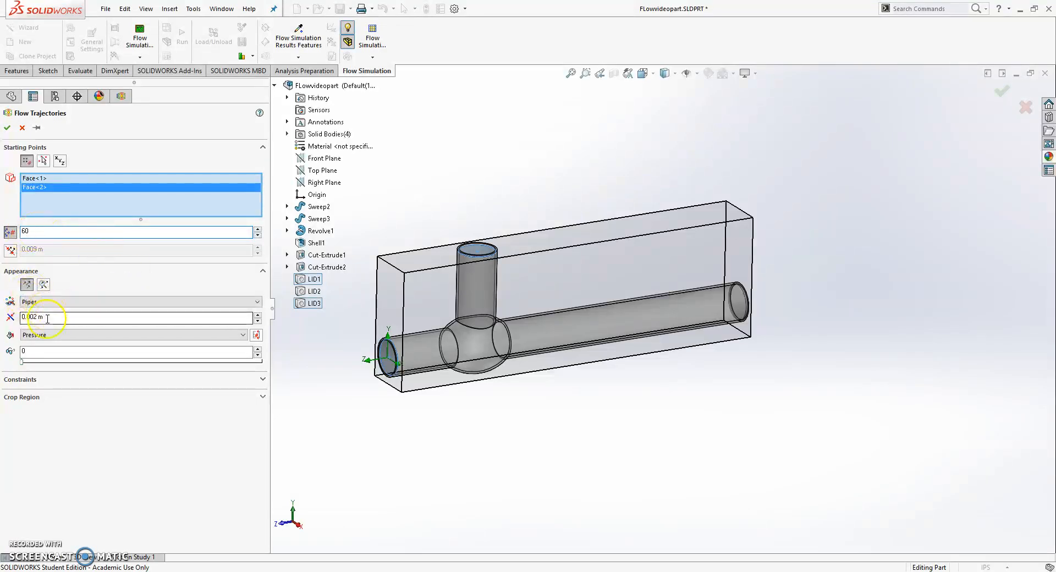
left_click(54, 302)
left_click(54, 325)
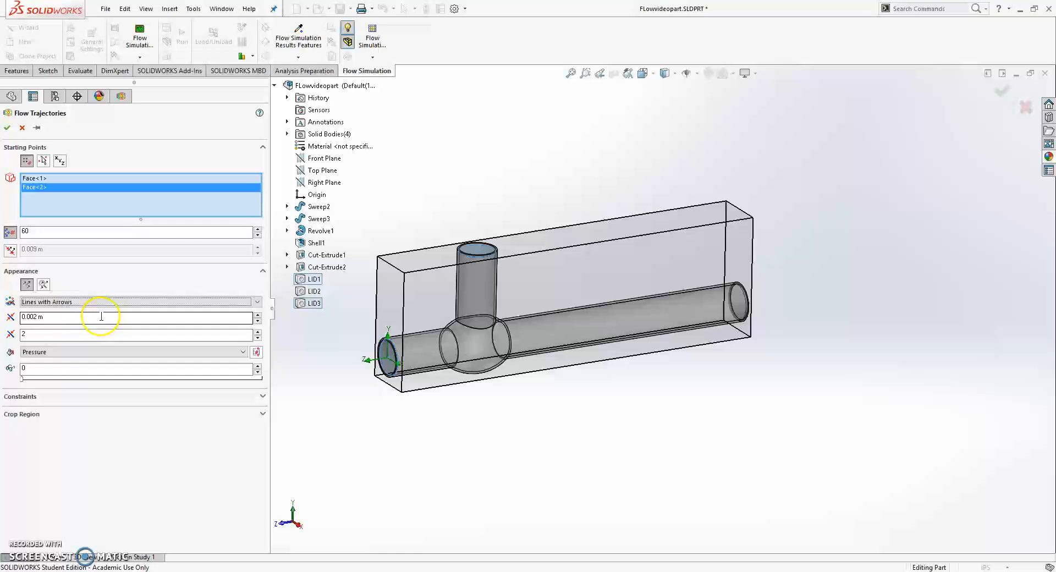
left_click(45, 337)
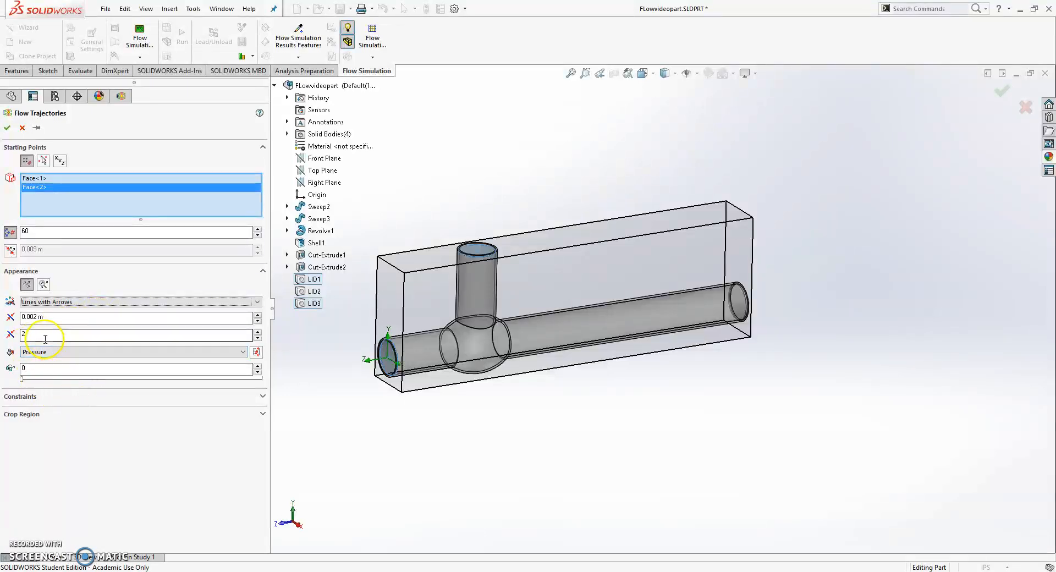
left_click(7, 129)
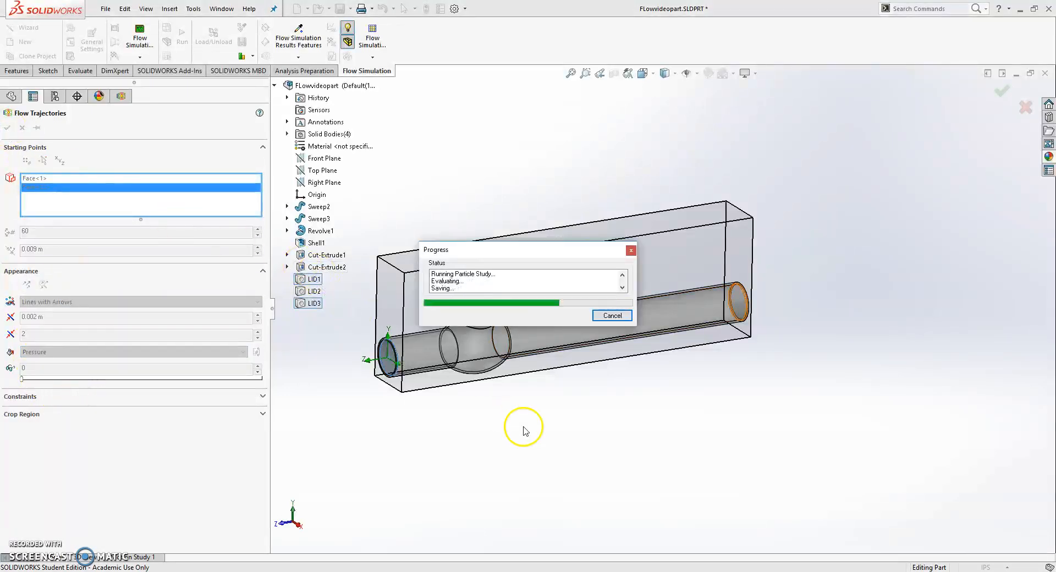
scroll(479, 336, "down", 2)
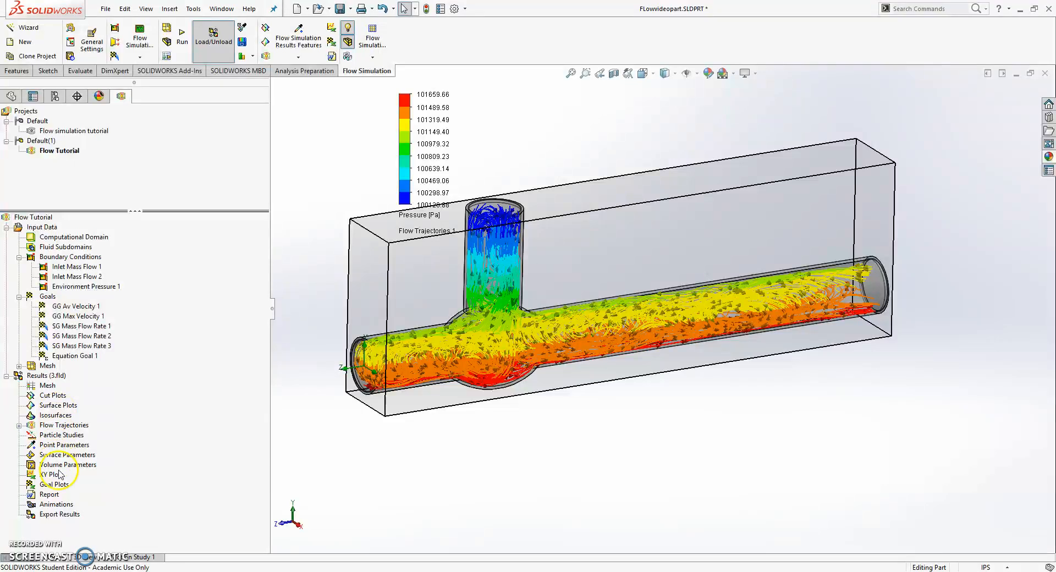
- Edit the existing flow trajectories plot so its lines with arrows are colored by Velocity
left_click(19, 425)
right_click(61, 435)
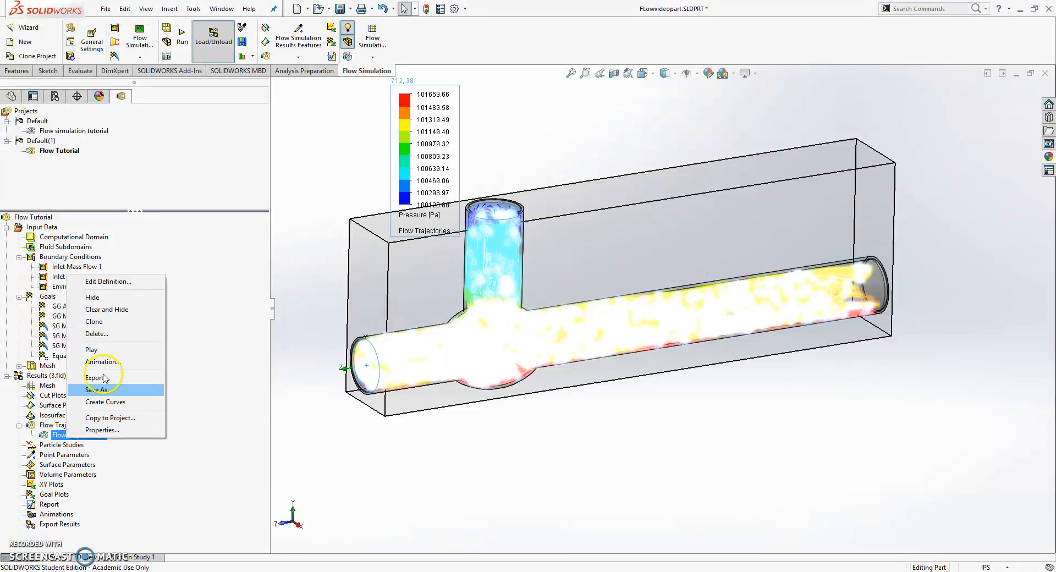
left_click(108, 281)
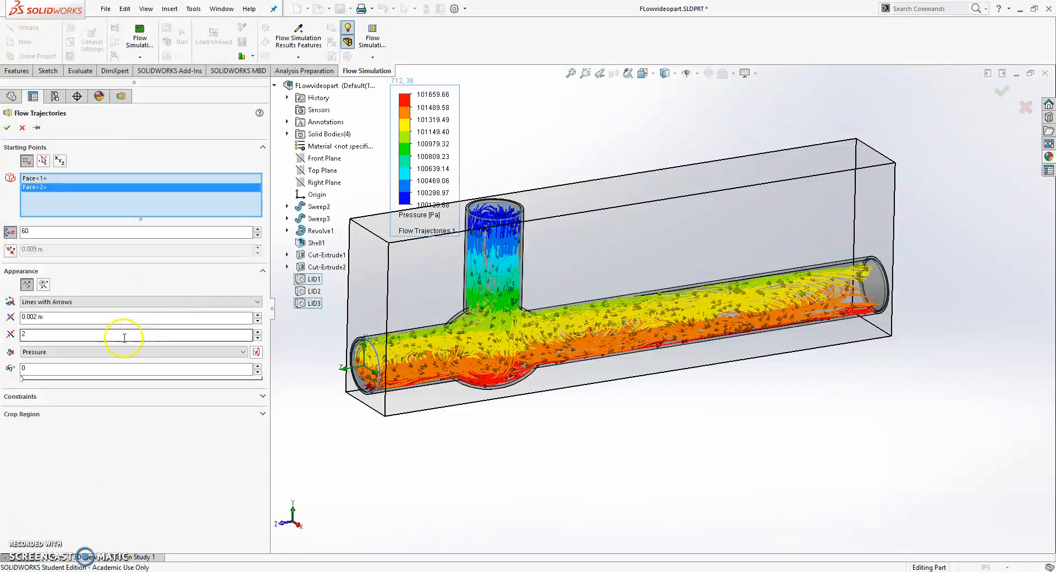
left_click(108, 352)
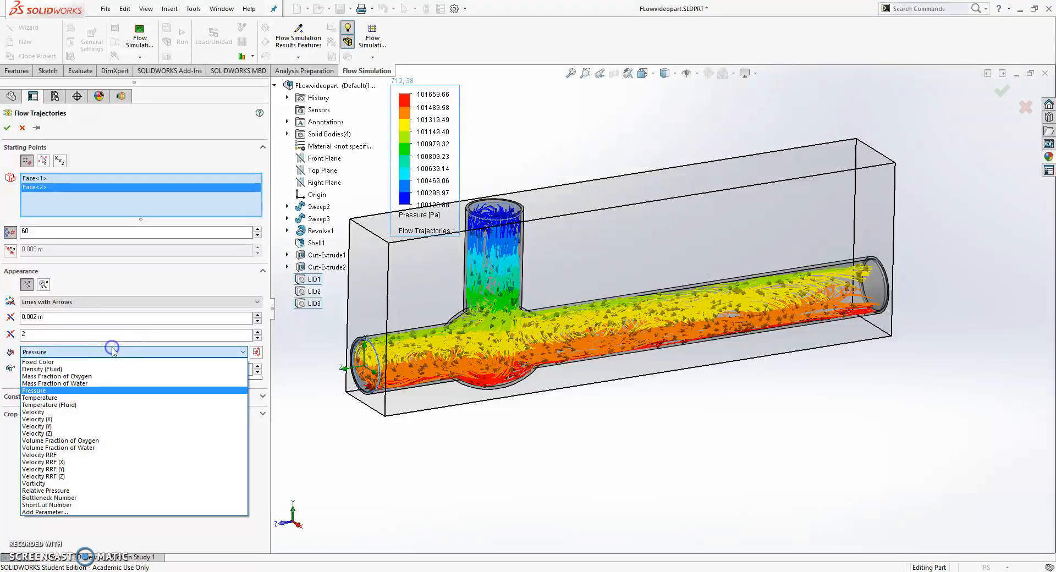
left_click(75, 413)
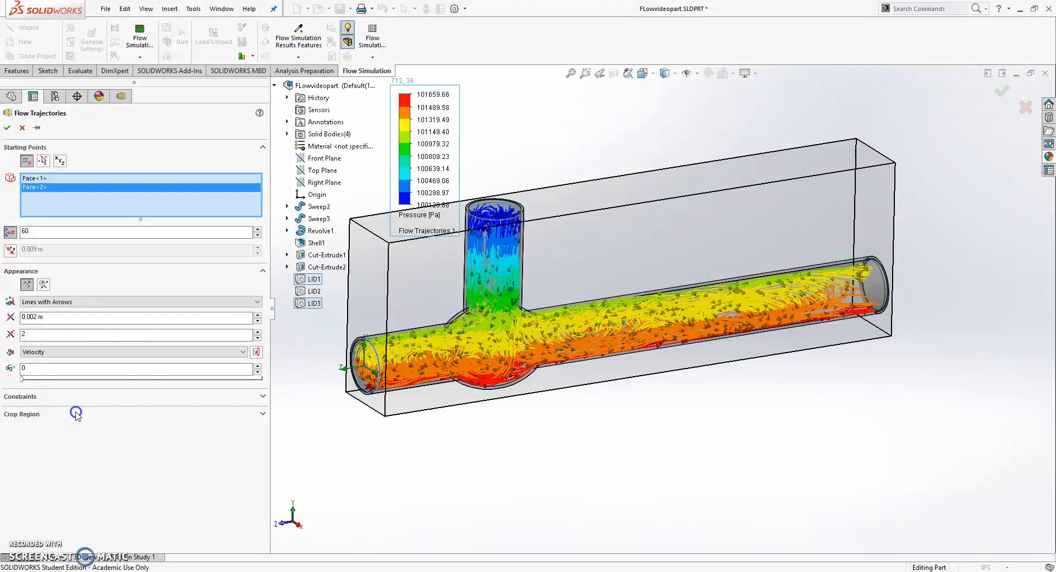
left_click(10, 128)
middle_click_drag(543, 305, 724, 262)
middle_click_drag(660, 394, 555, 397)
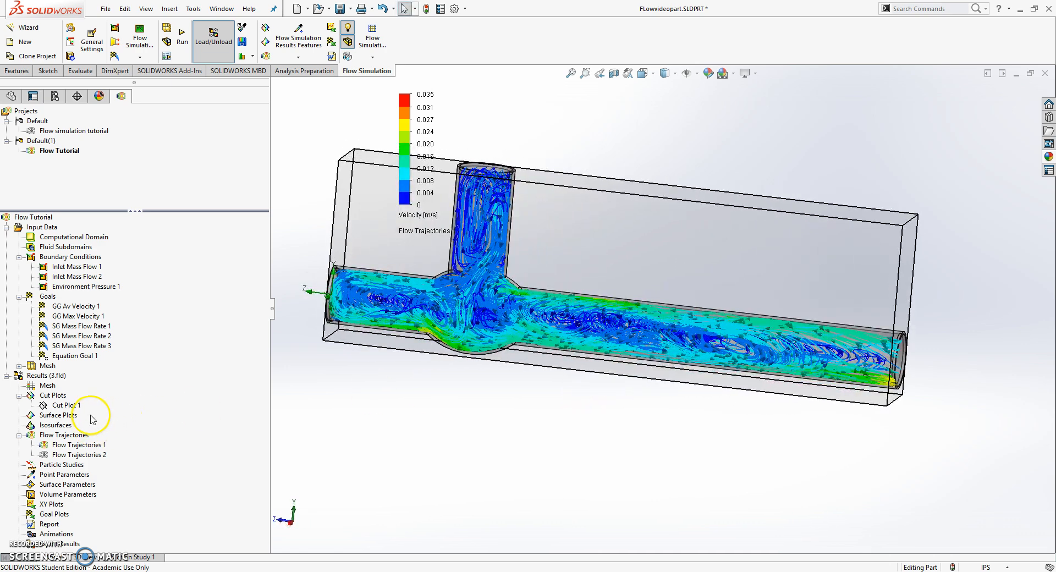
- Display Flow Trajectories 2, colored by Mass Fraction of Oxygen, in place of Flow Trajectories 1 and inspect the mixing along the pipe
right_click(66, 455)
left_click(121, 315)
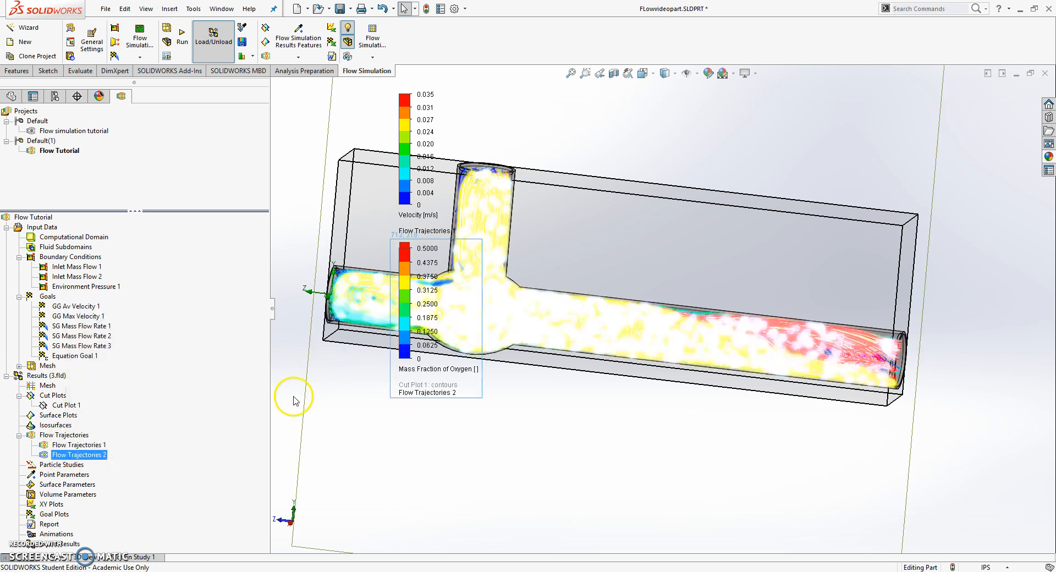
right_click(65, 454)
left_click(99, 310)
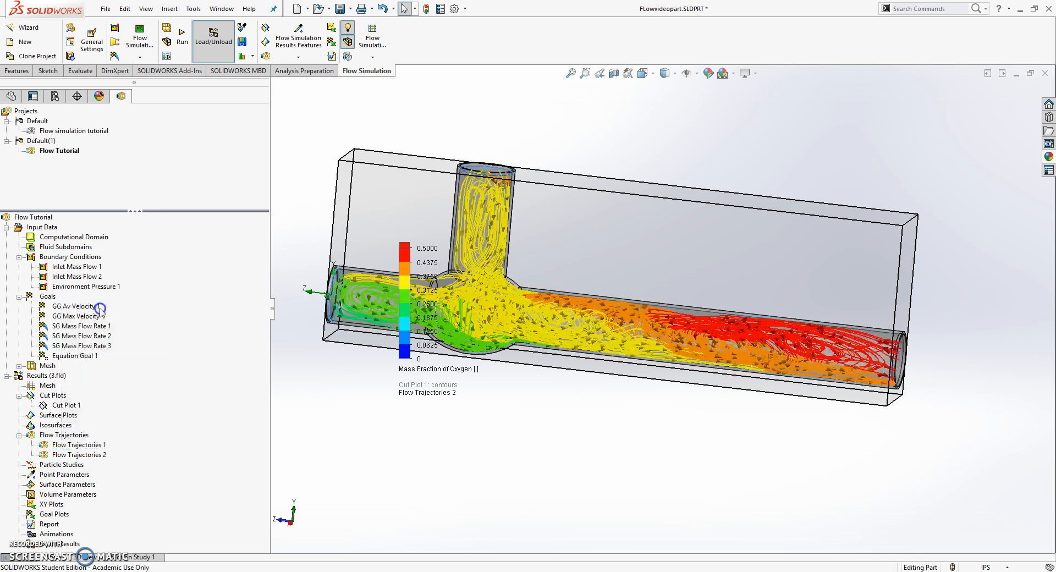
middle_click_drag(556, 413, 610, 397)
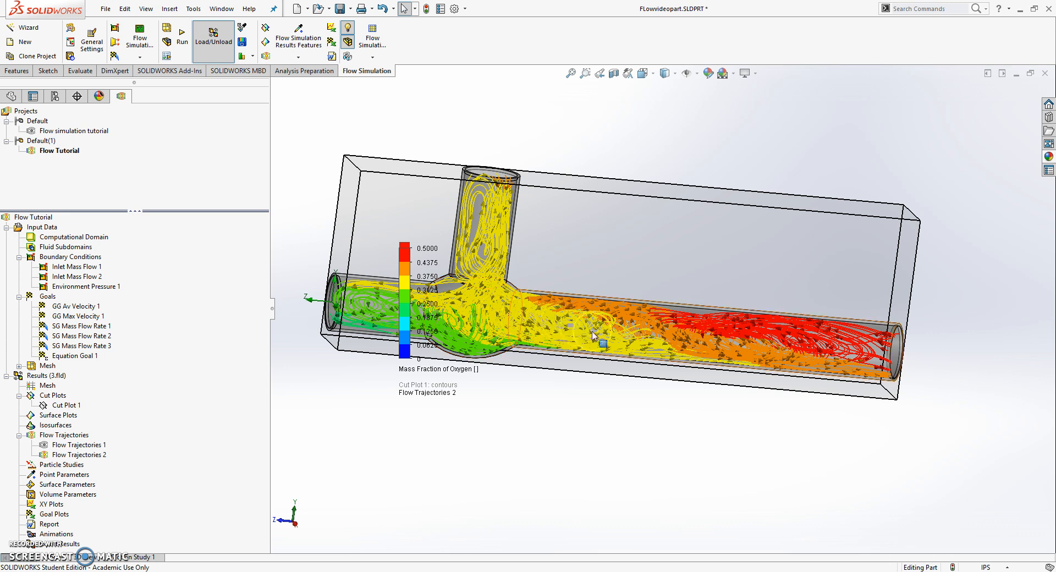
middle_click_drag(797, 452, 754, 337)
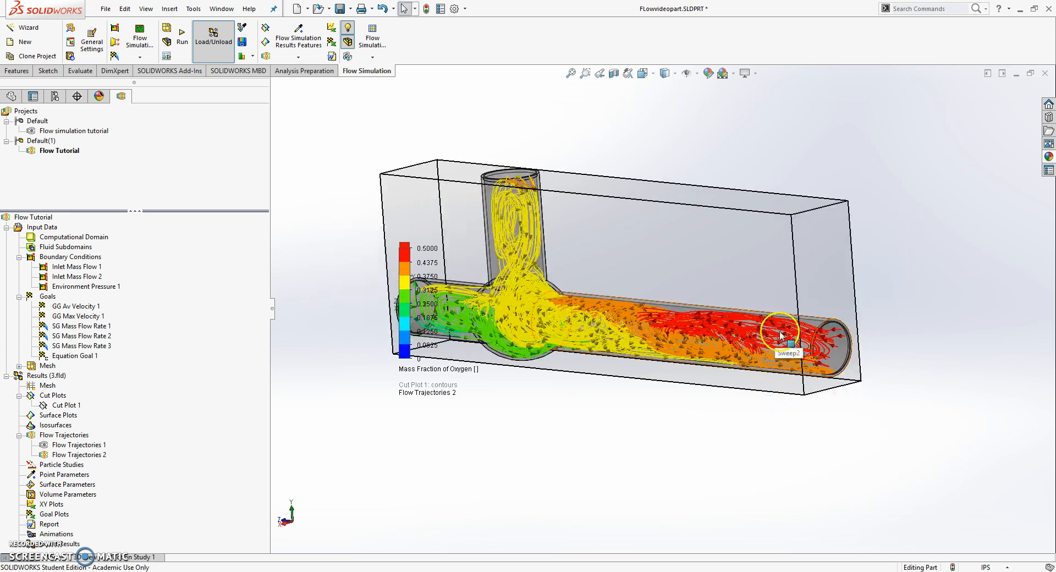
middle_click_drag(879, 358, 801, 358)
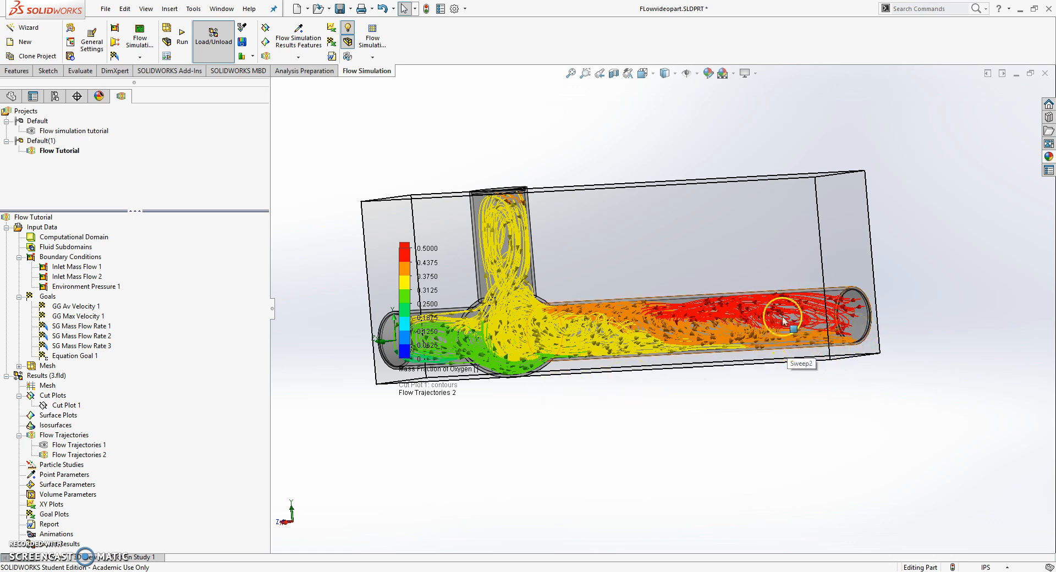
middle_click_drag(779, 311, 828, 313)
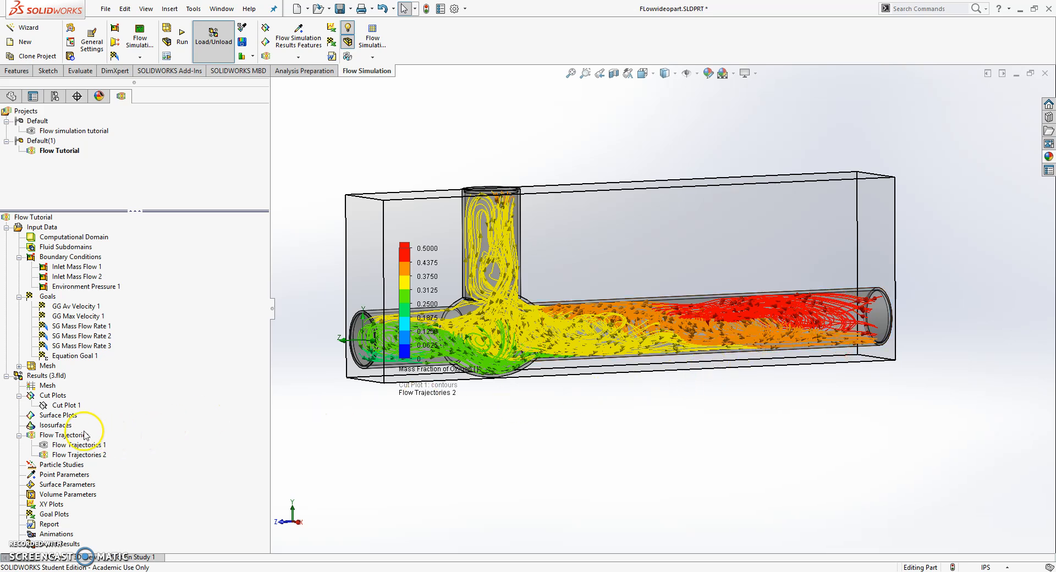
- Hide Flow Trajectories 2 and show Cut Plot 1 to view the oxygen mass fraction contours across the pipe section
left_click(6, 227)
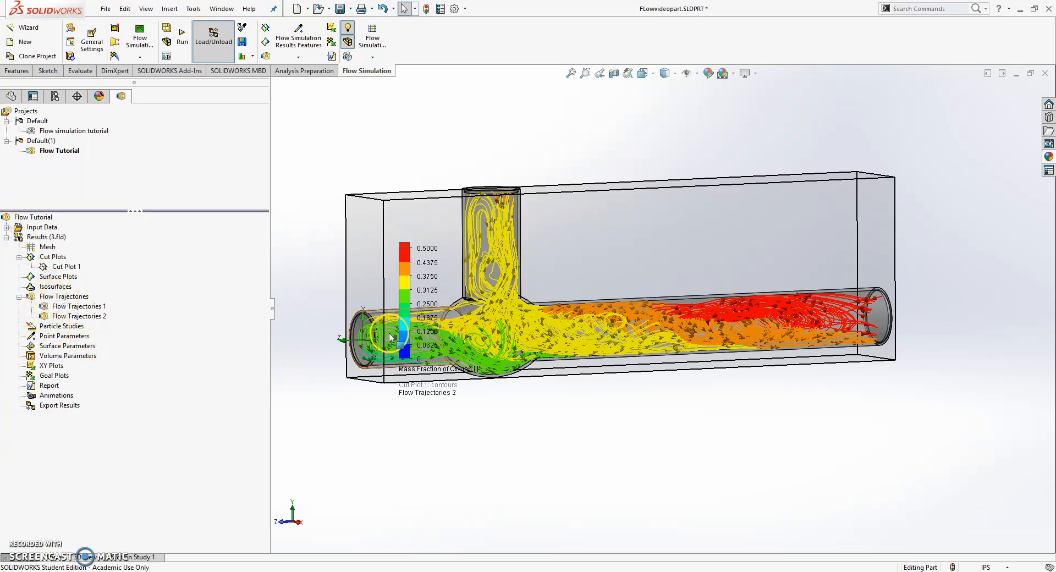
right_click(65, 316)
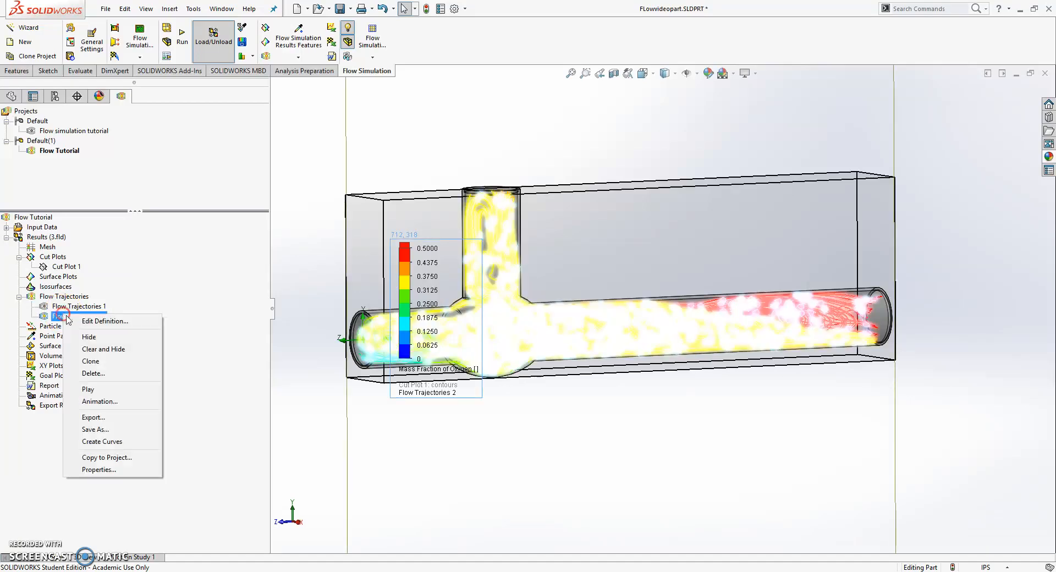
left_click(92, 339)
right_click(58, 267)
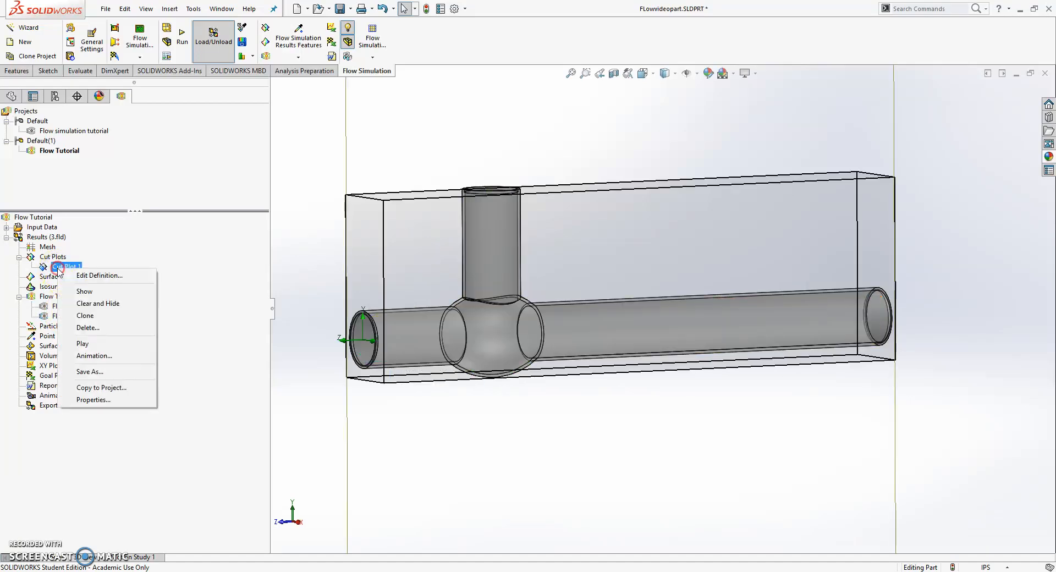
left_click(85, 291)
middle_click_drag(687, 407, 651, 415)
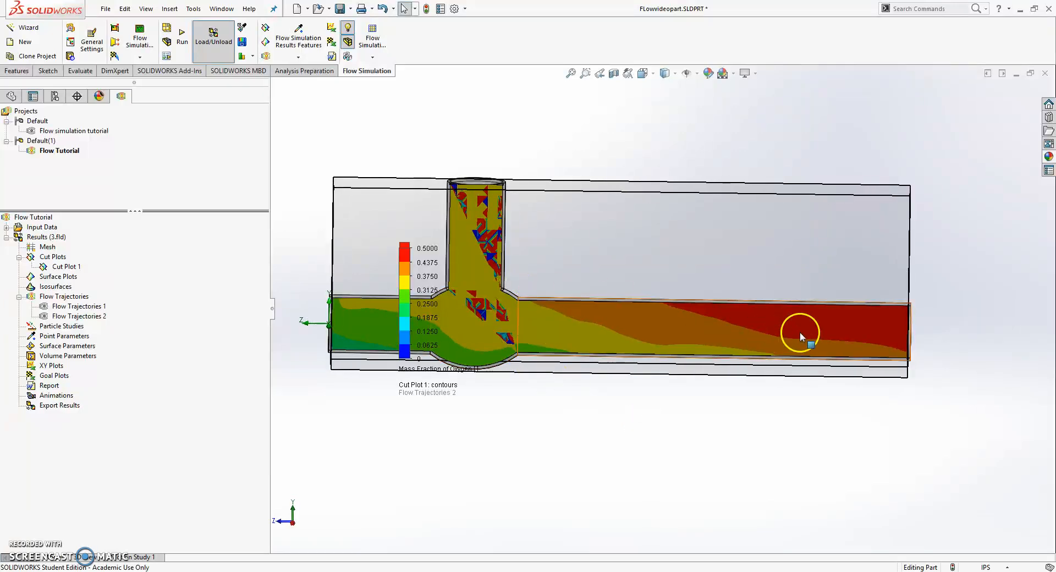
- Hide Cut Plot 1 and show the Flow Trajectories 2 plot in the pipe junction again
right_click(74, 267)
left_click(84, 287)
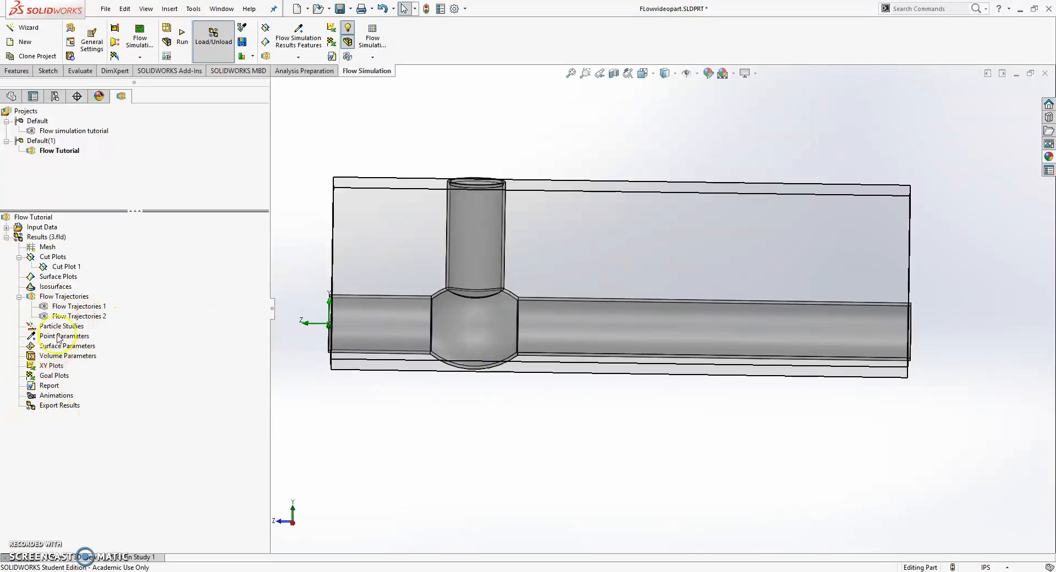
right_click(60, 318)
left_click(95, 339)
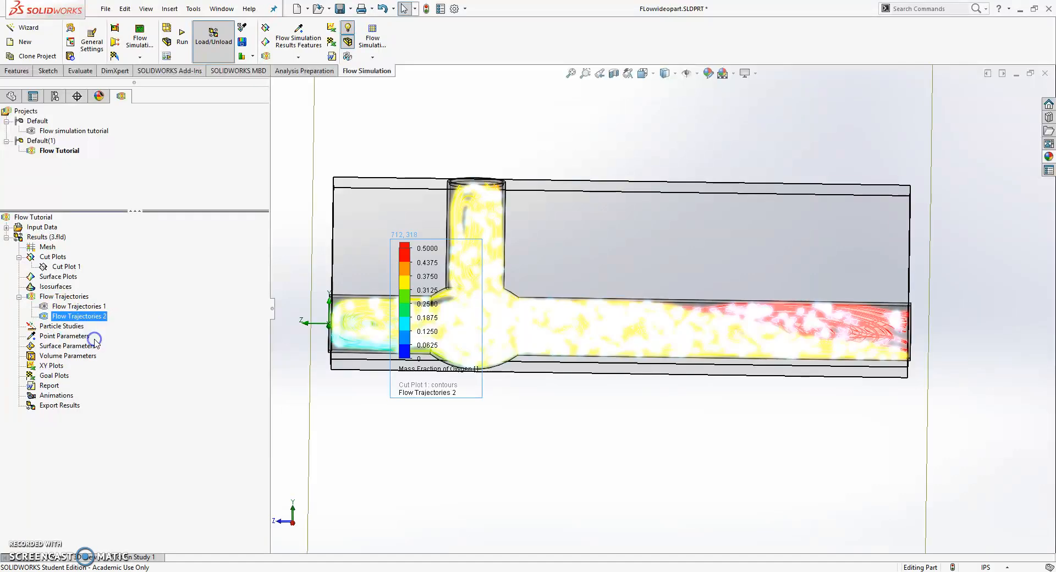
left_click(316, 408)
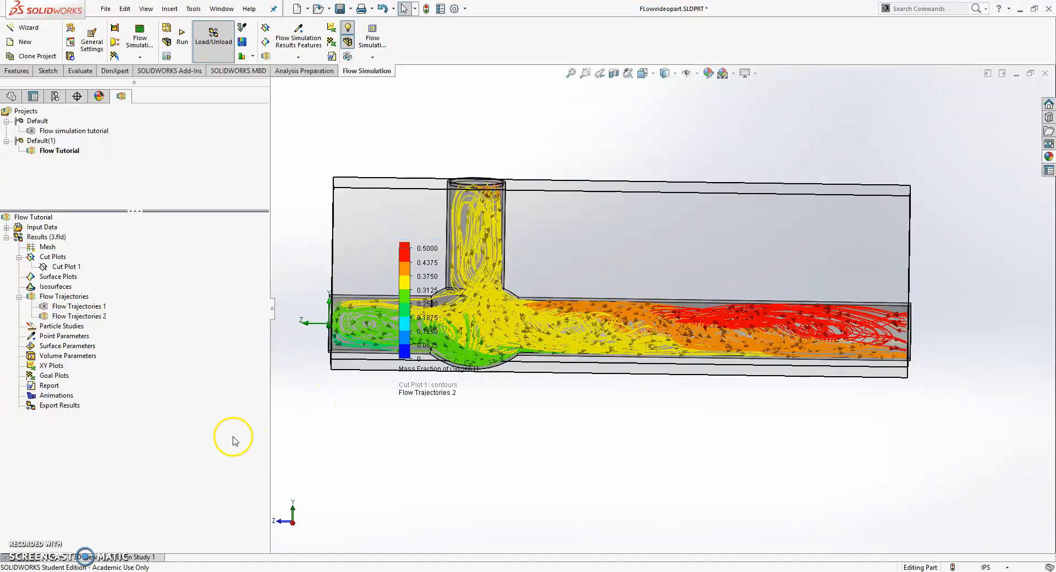
mouse_move(594, 405)
middle_mouse_down()
mouse_move(651, 432)
mouse_move(611, 412)
middle_mouse_up()
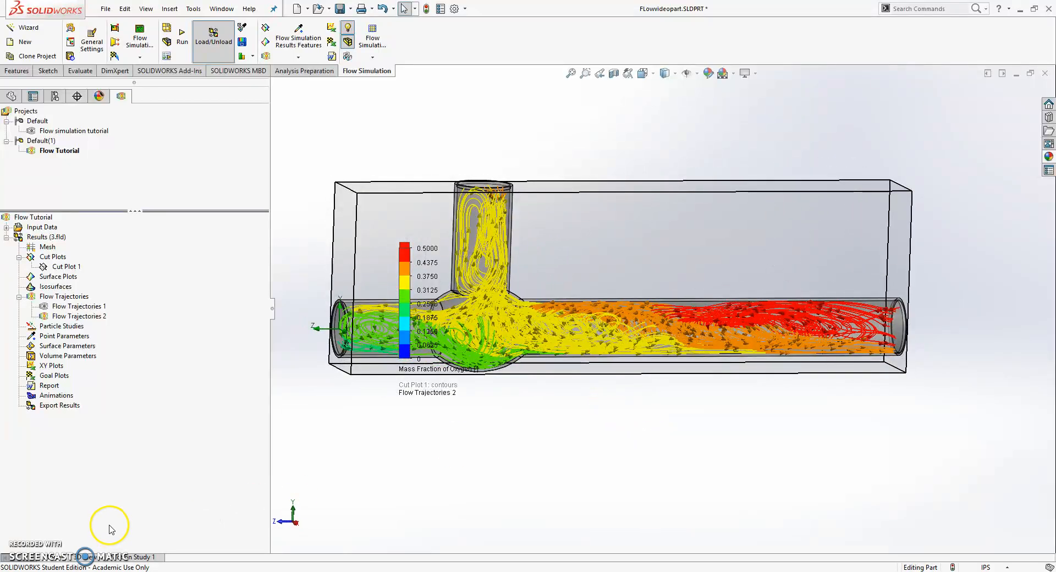